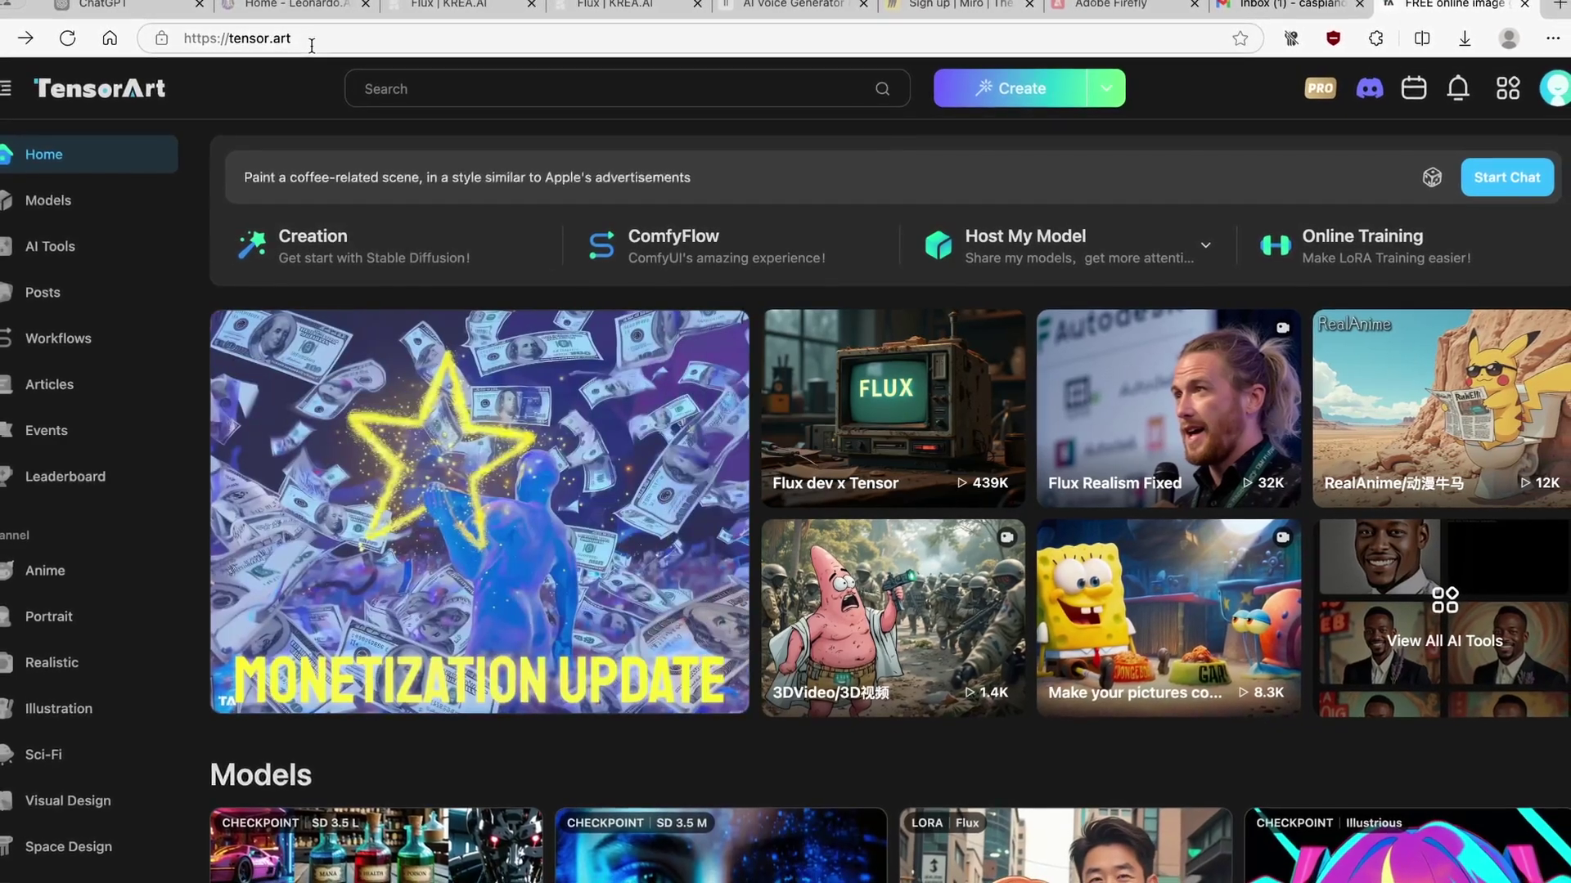
# Step: Open the account's credits overview from the account menu
pyautogui.click(282, 33)
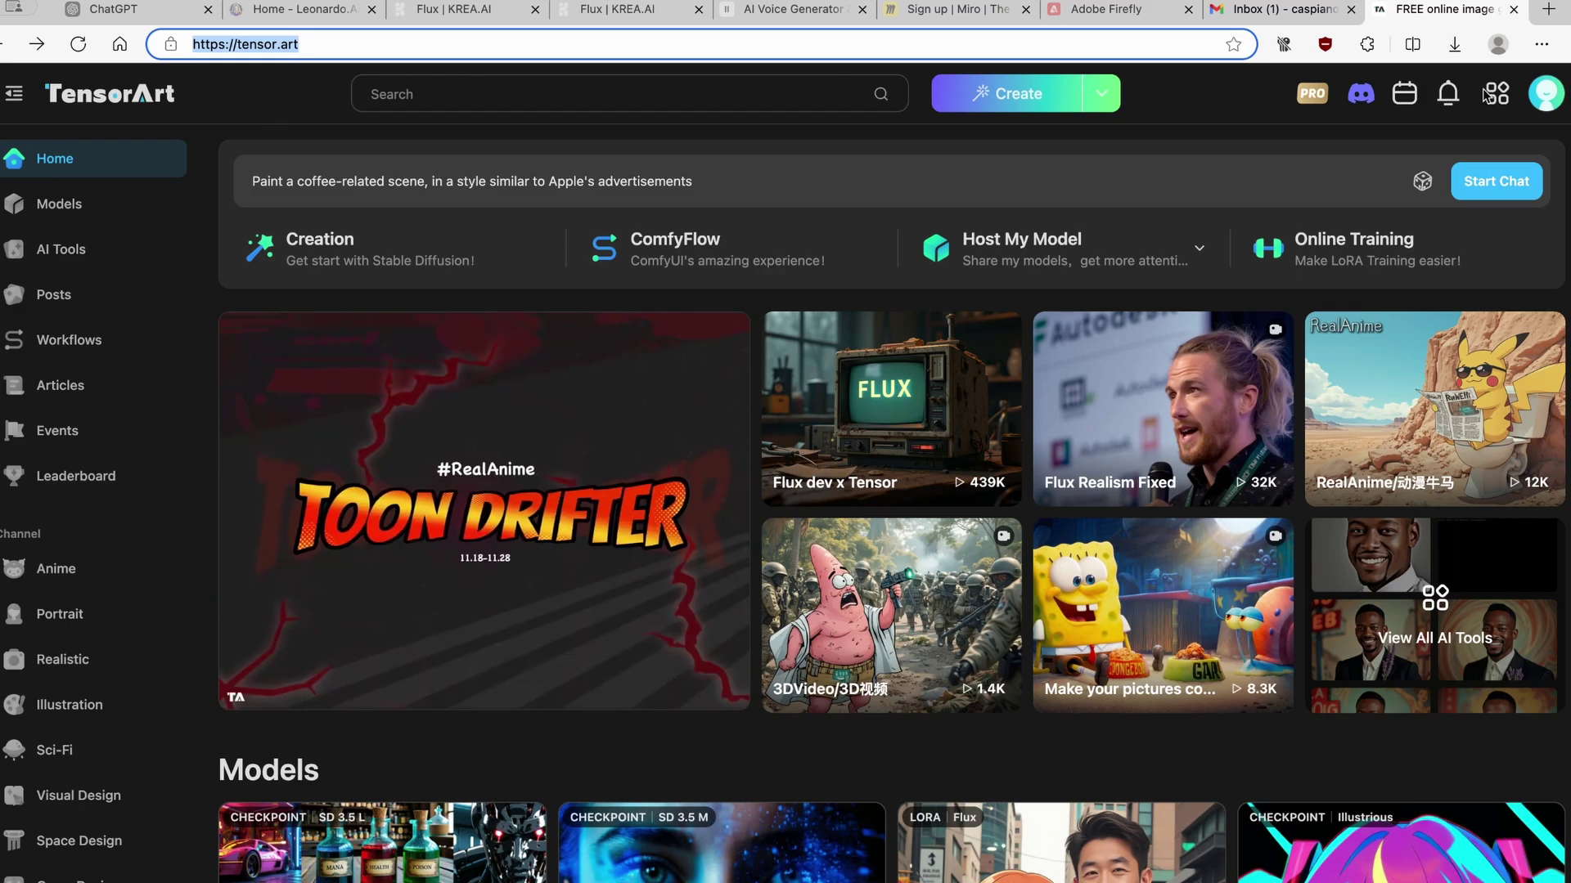
pyautogui.click(1544, 96)
pyautogui.click(1390, 199)
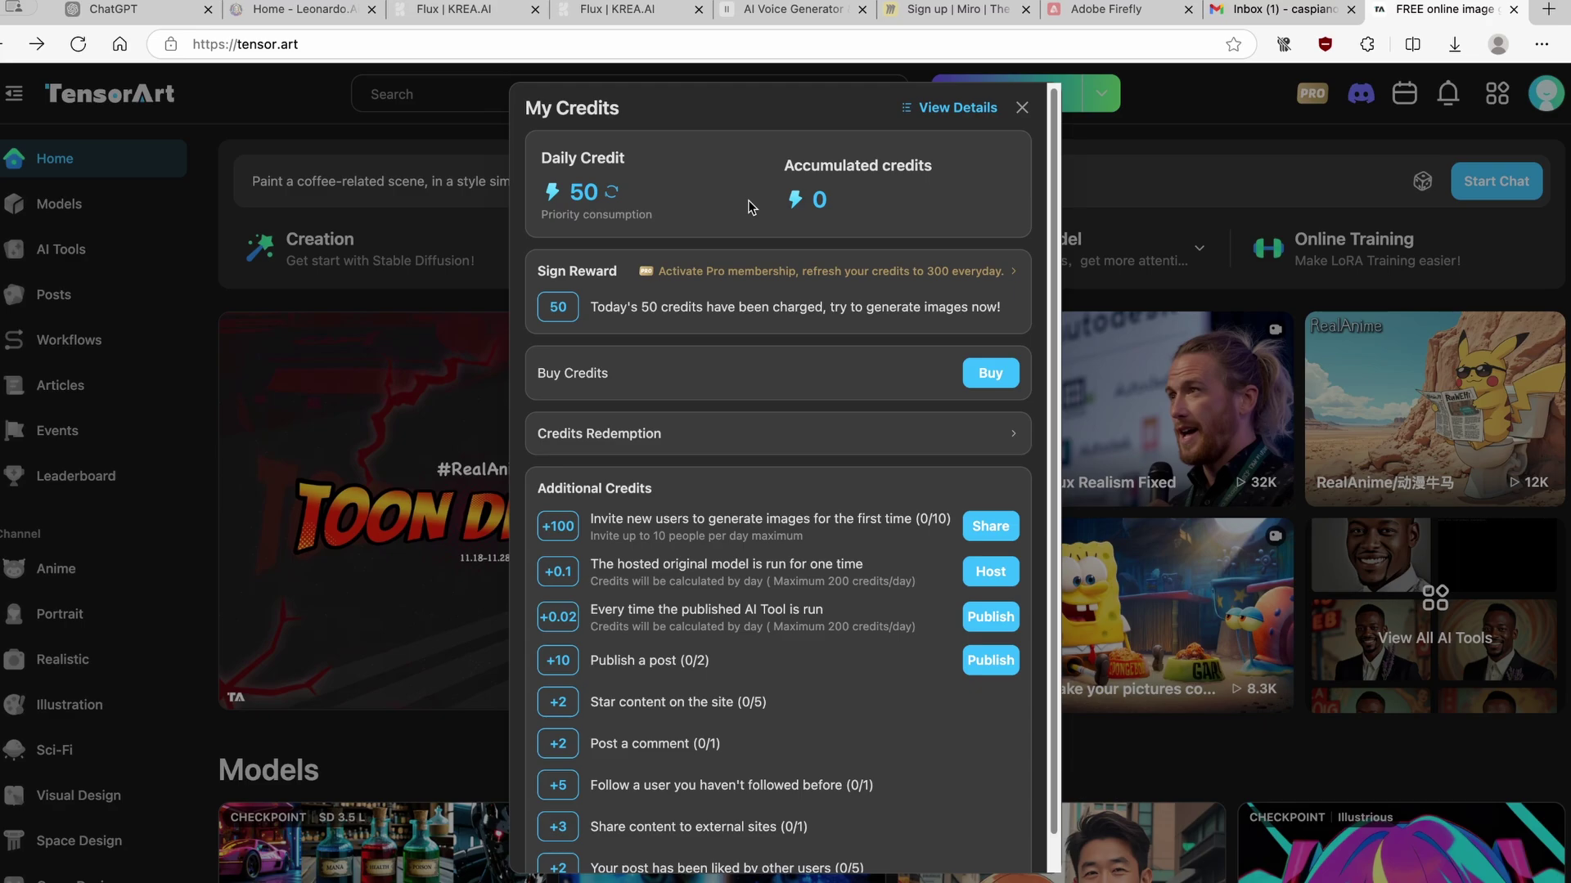
pyautogui.click(1023, 108)
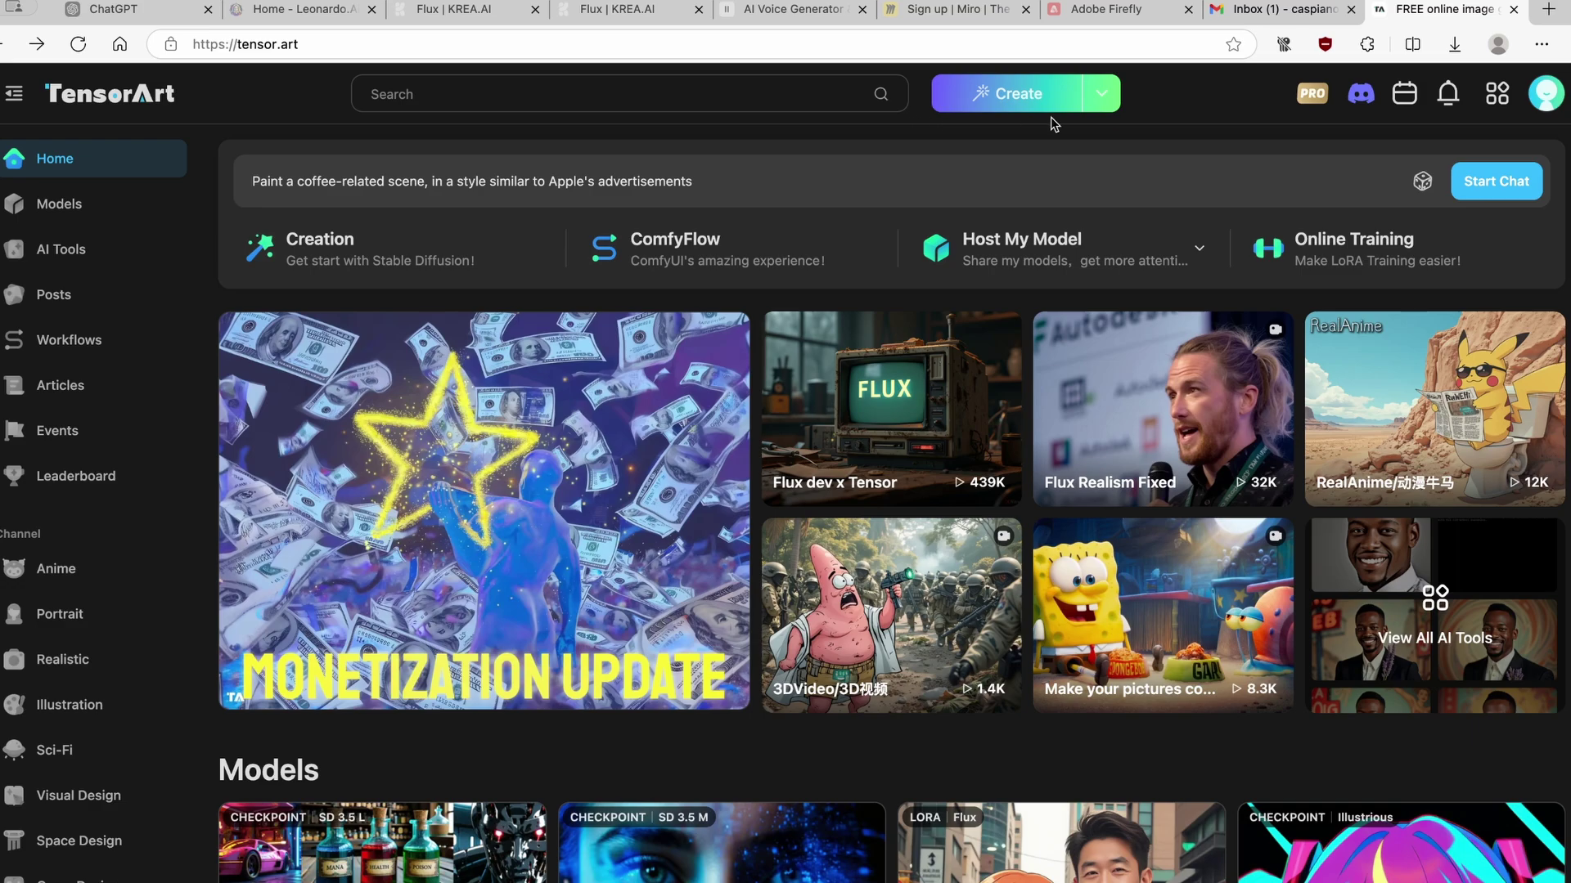
pyautogui.moveTo(1543, 100)
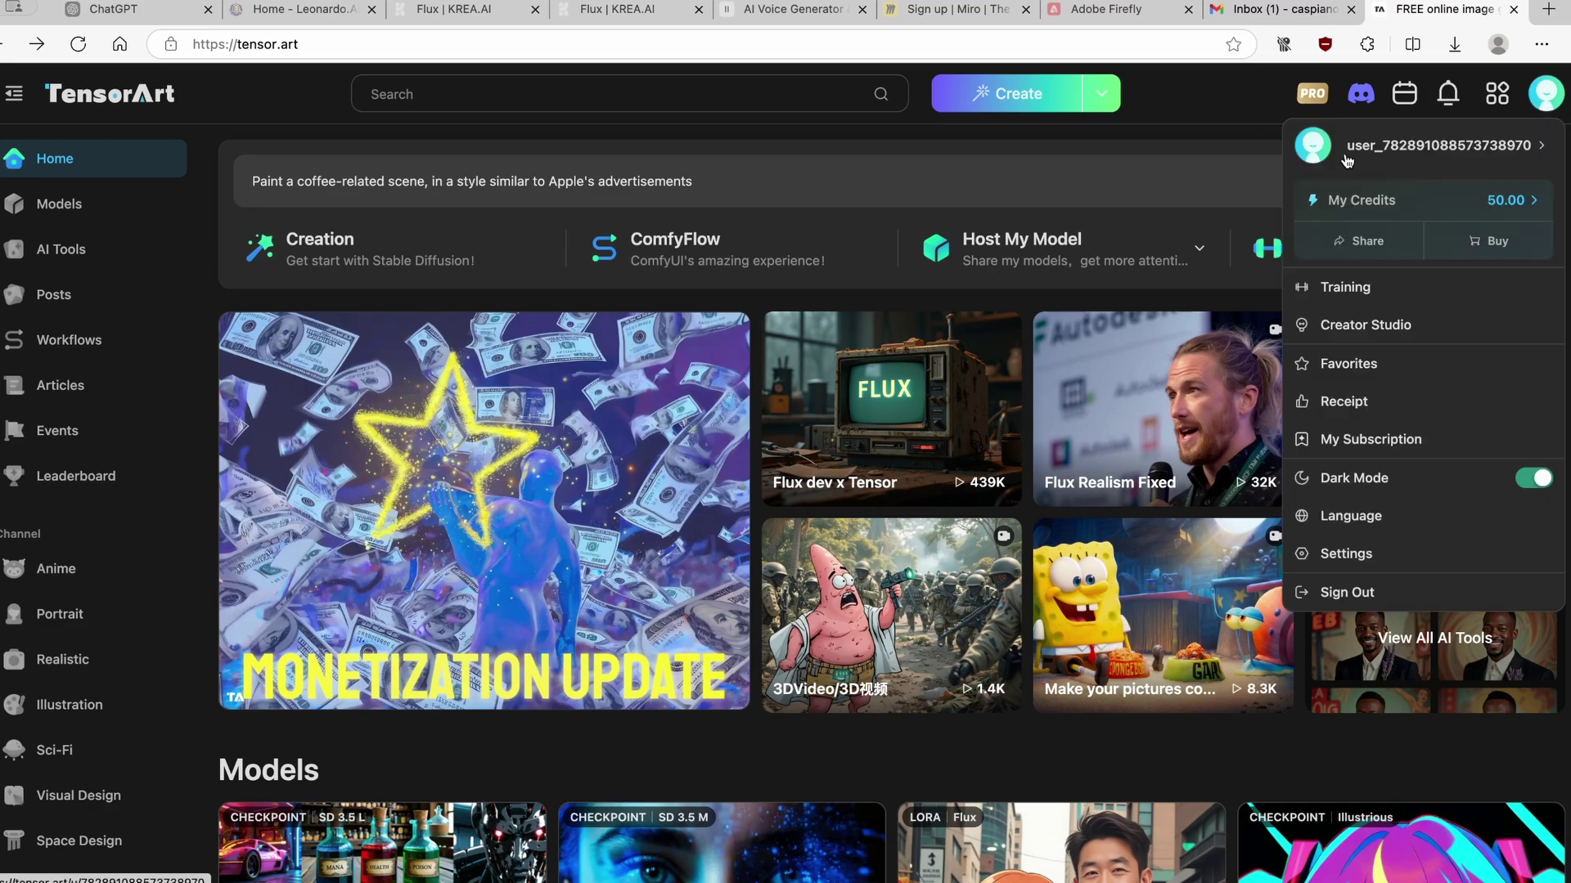
pyautogui.click(1362, 206)
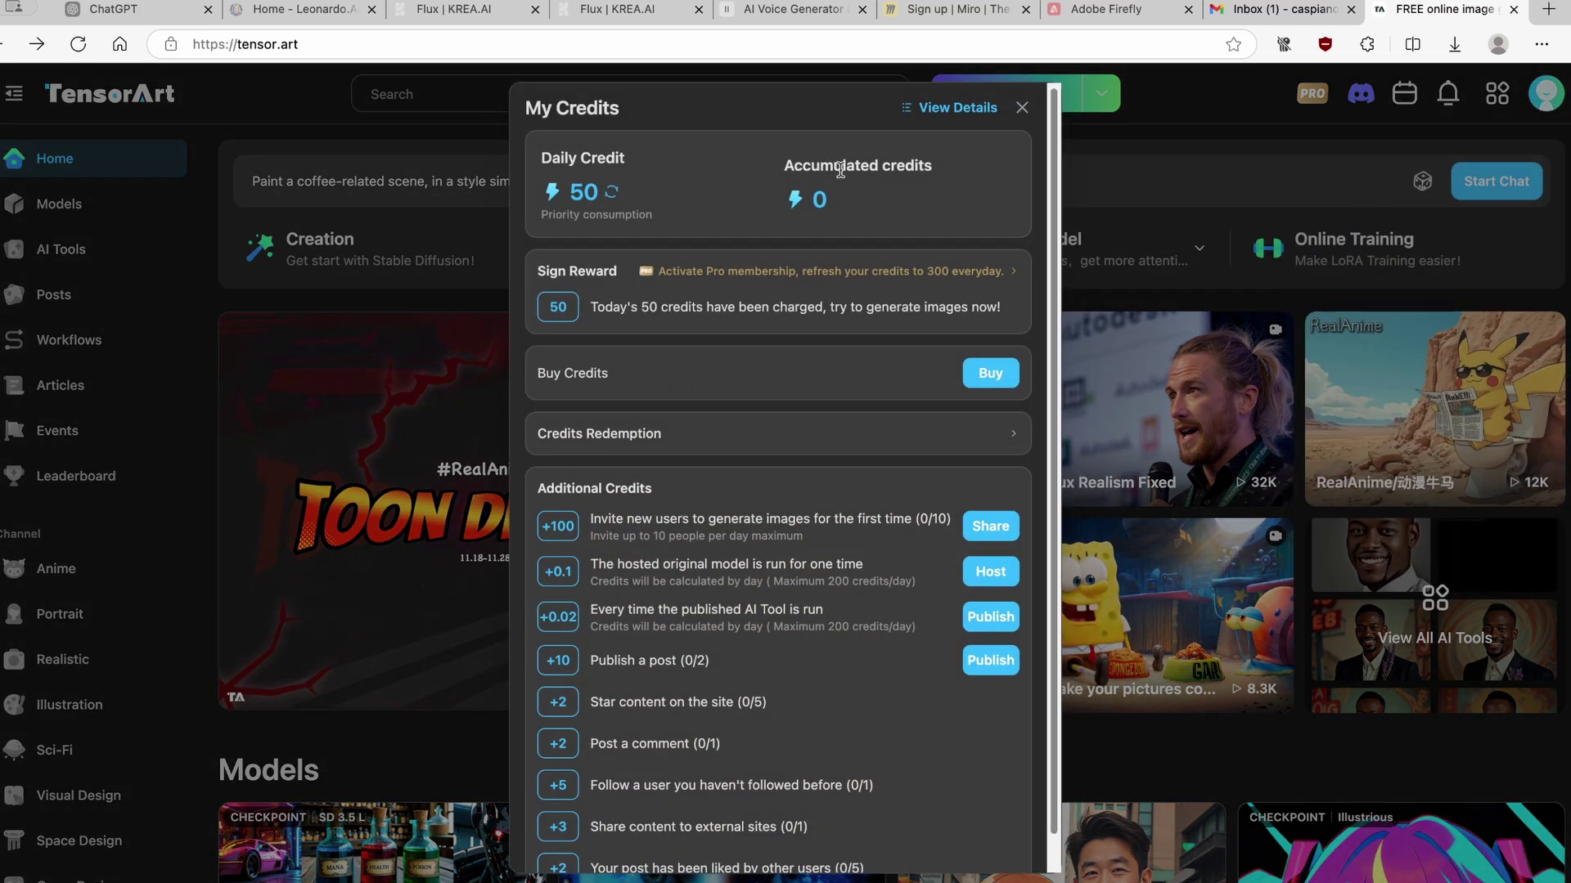
# Step: Review the daily credit status and the invite, hosted-model and post reward lines
pyautogui.moveTo(542, 158); pyautogui.dragTo(626, 157)
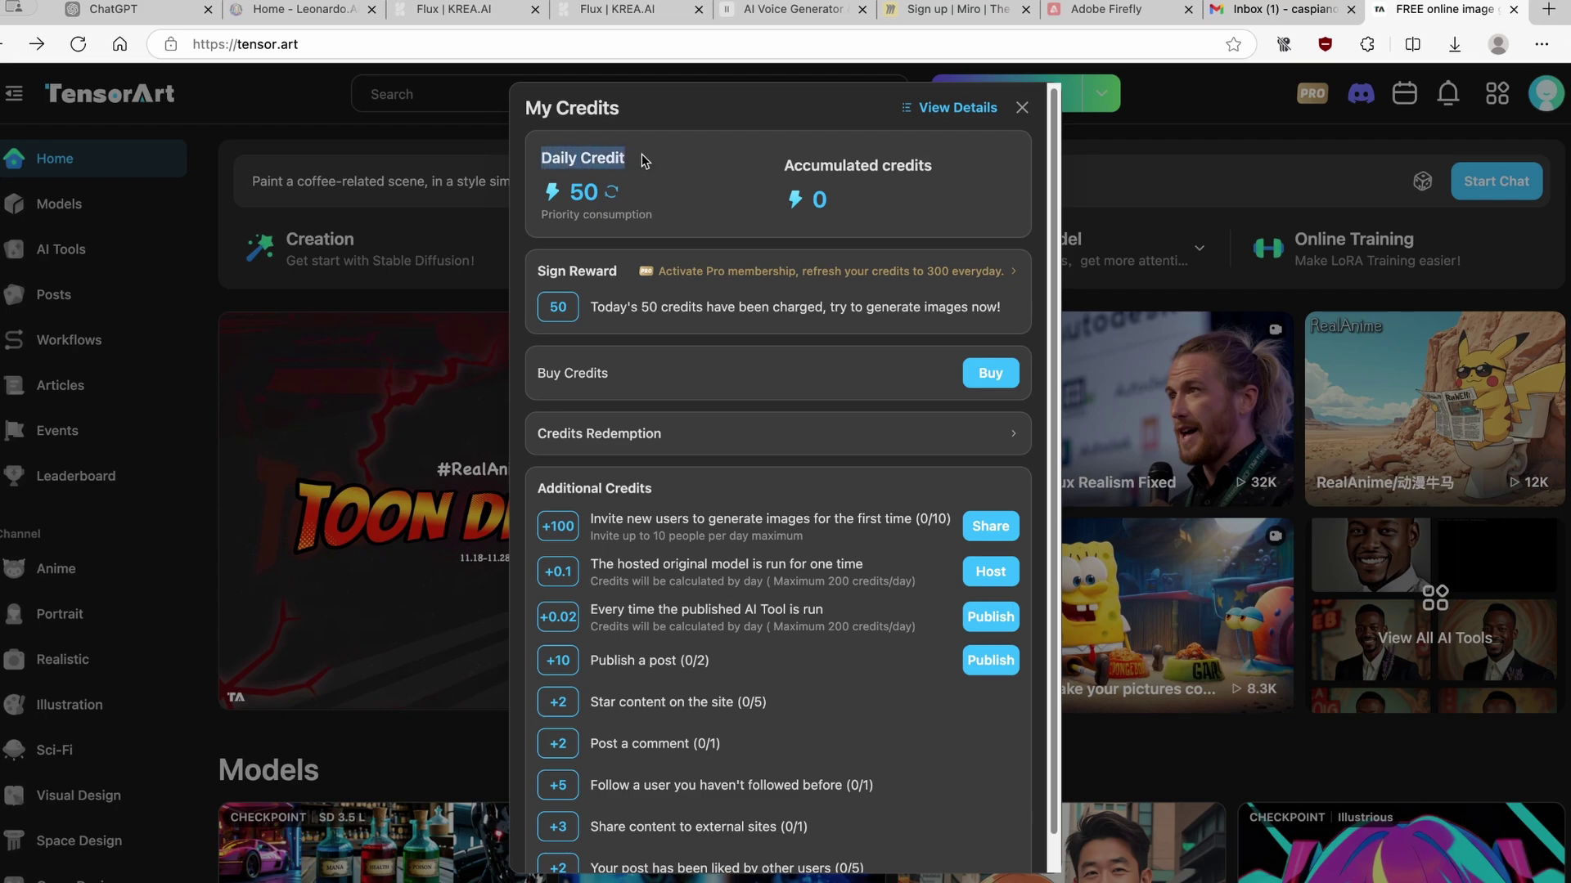
pyautogui.click(612, 193)
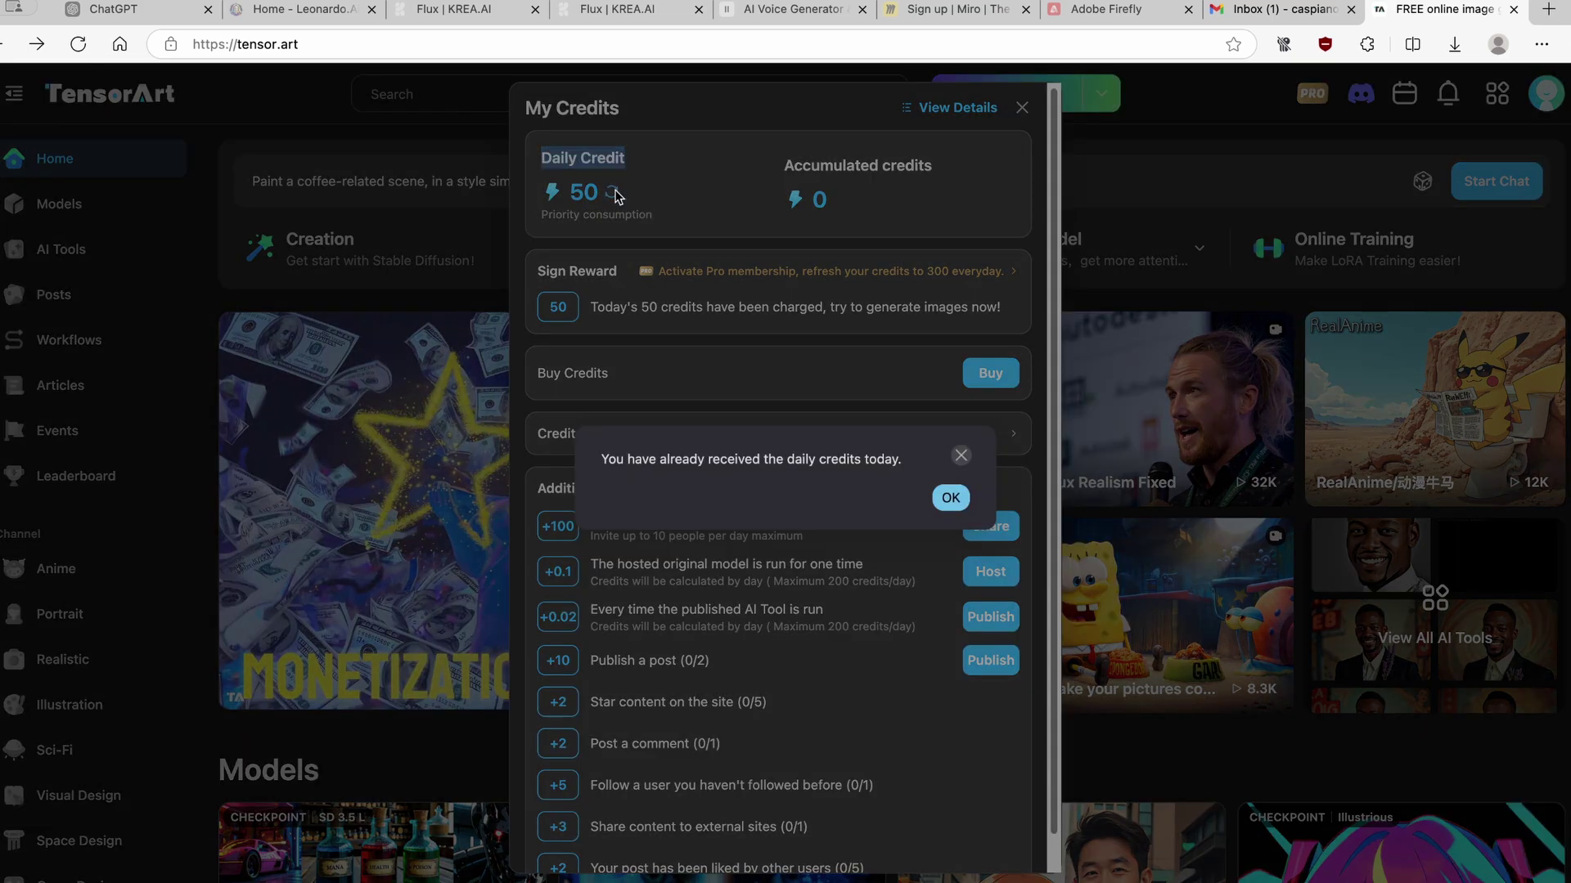
pyautogui.moveTo(602, 460); pyautogui.dragTo(919, 456)
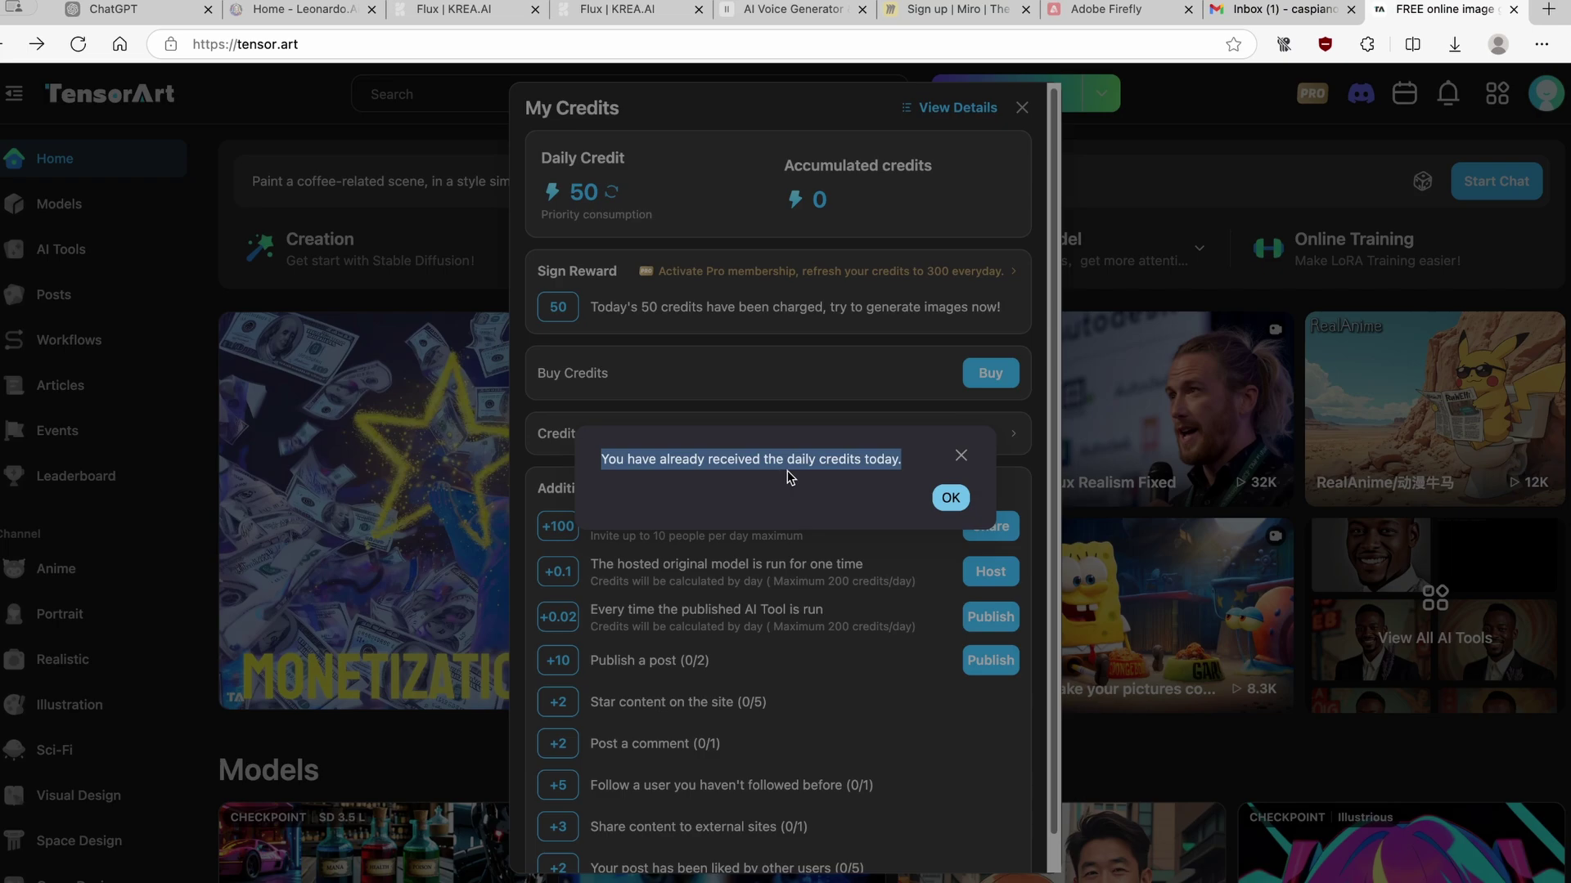
pyautogui.click(950, 497)
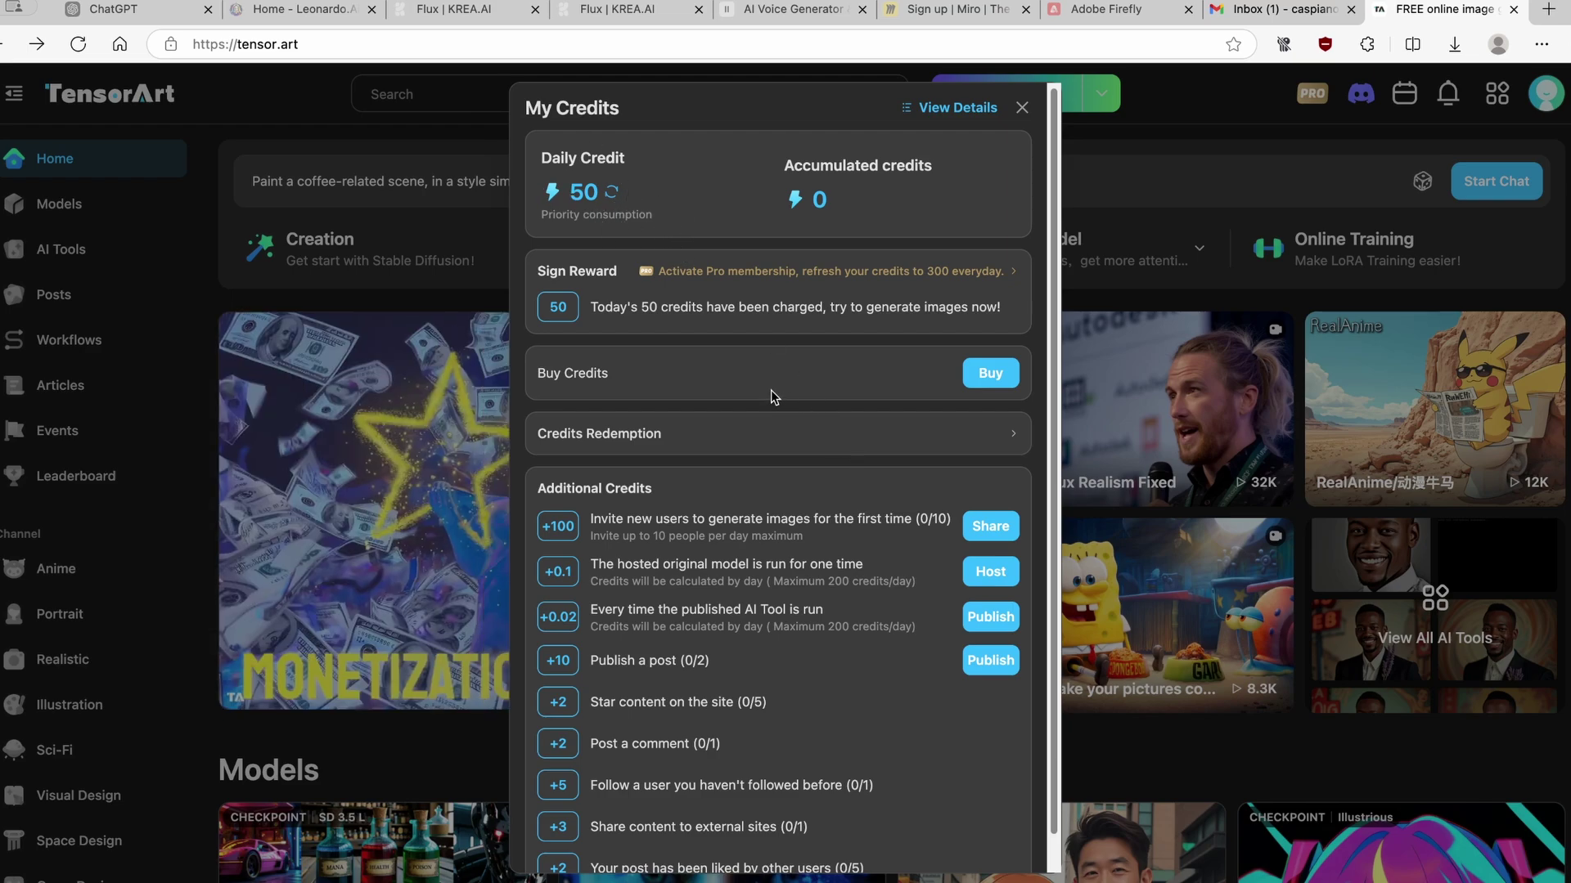
pyautogui.scroll(-1, 769, 418)
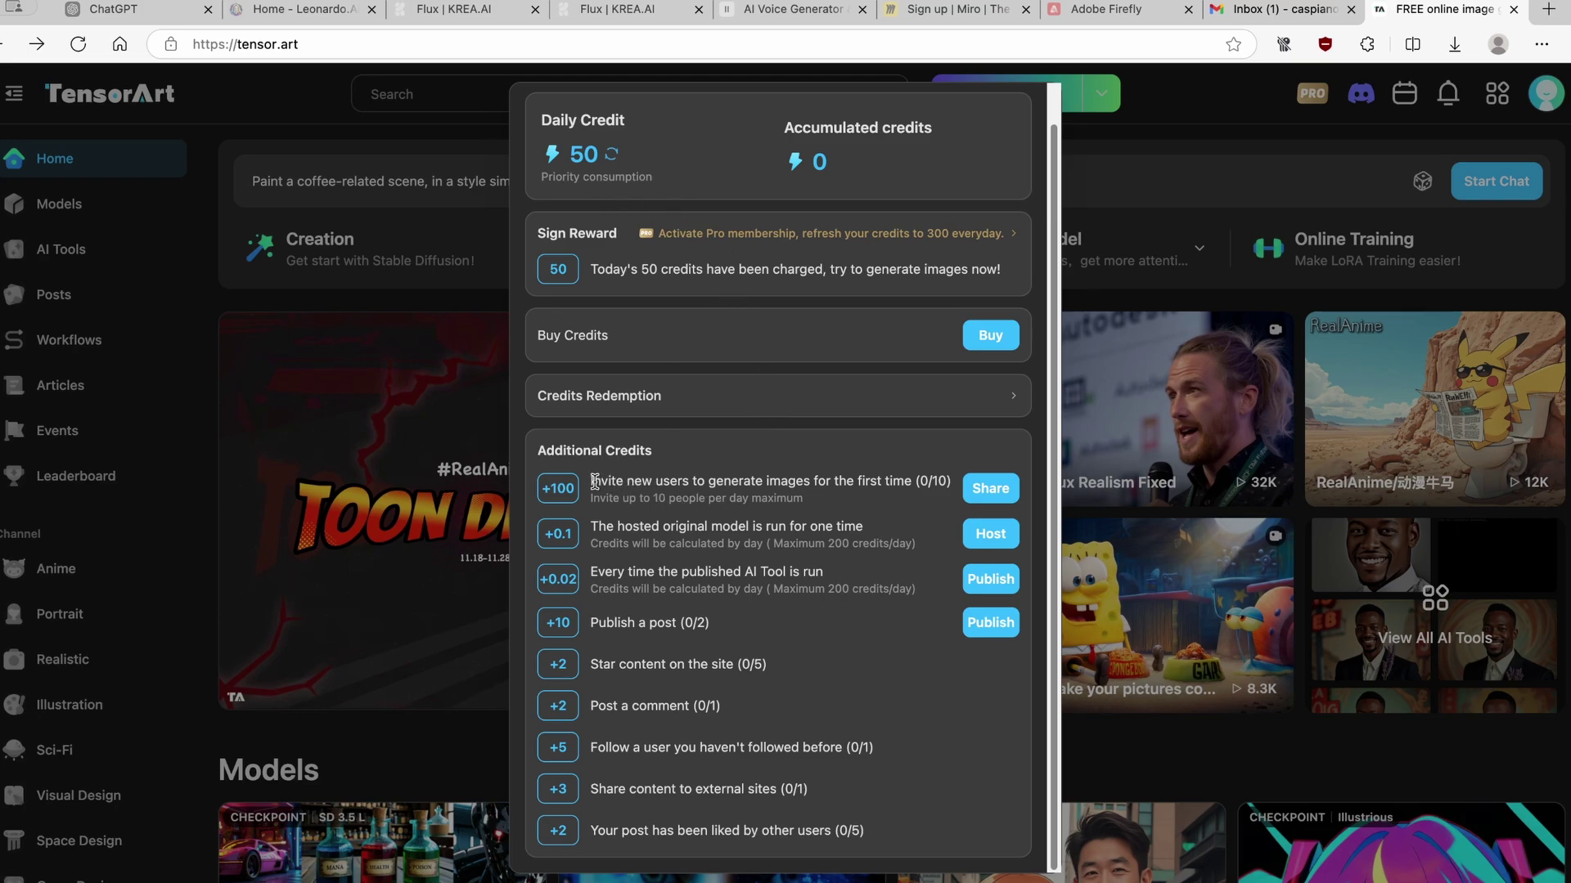
pyautogui.moveTo(595, 482); pyautogui.dragTo(834, 479)
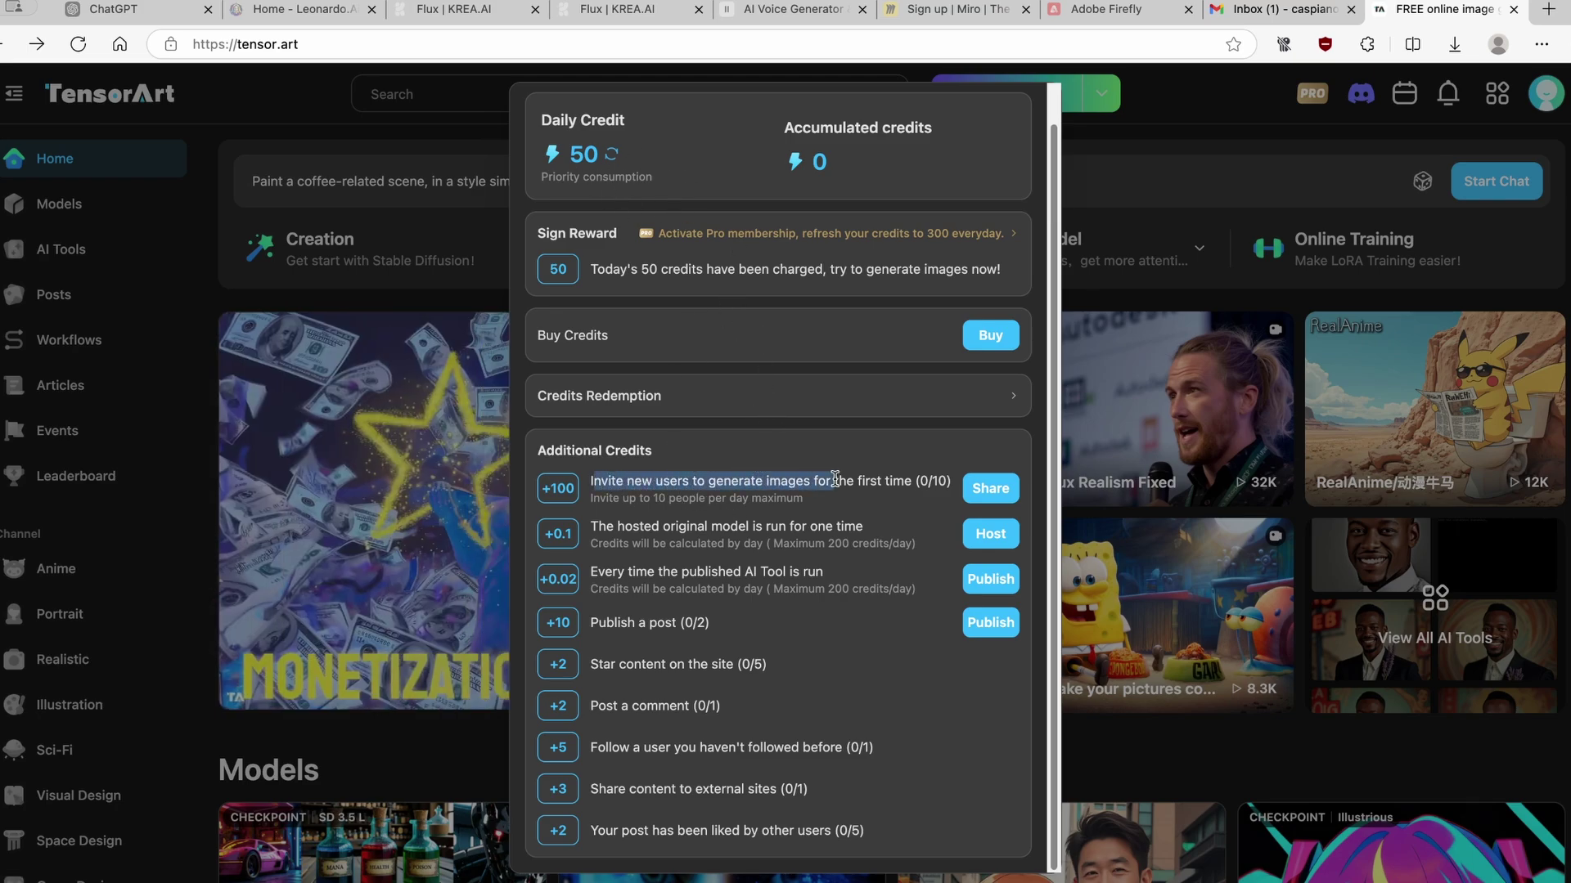
pyautogui.moveTo(616, 526); pyautogui.dragTo(867, 526)
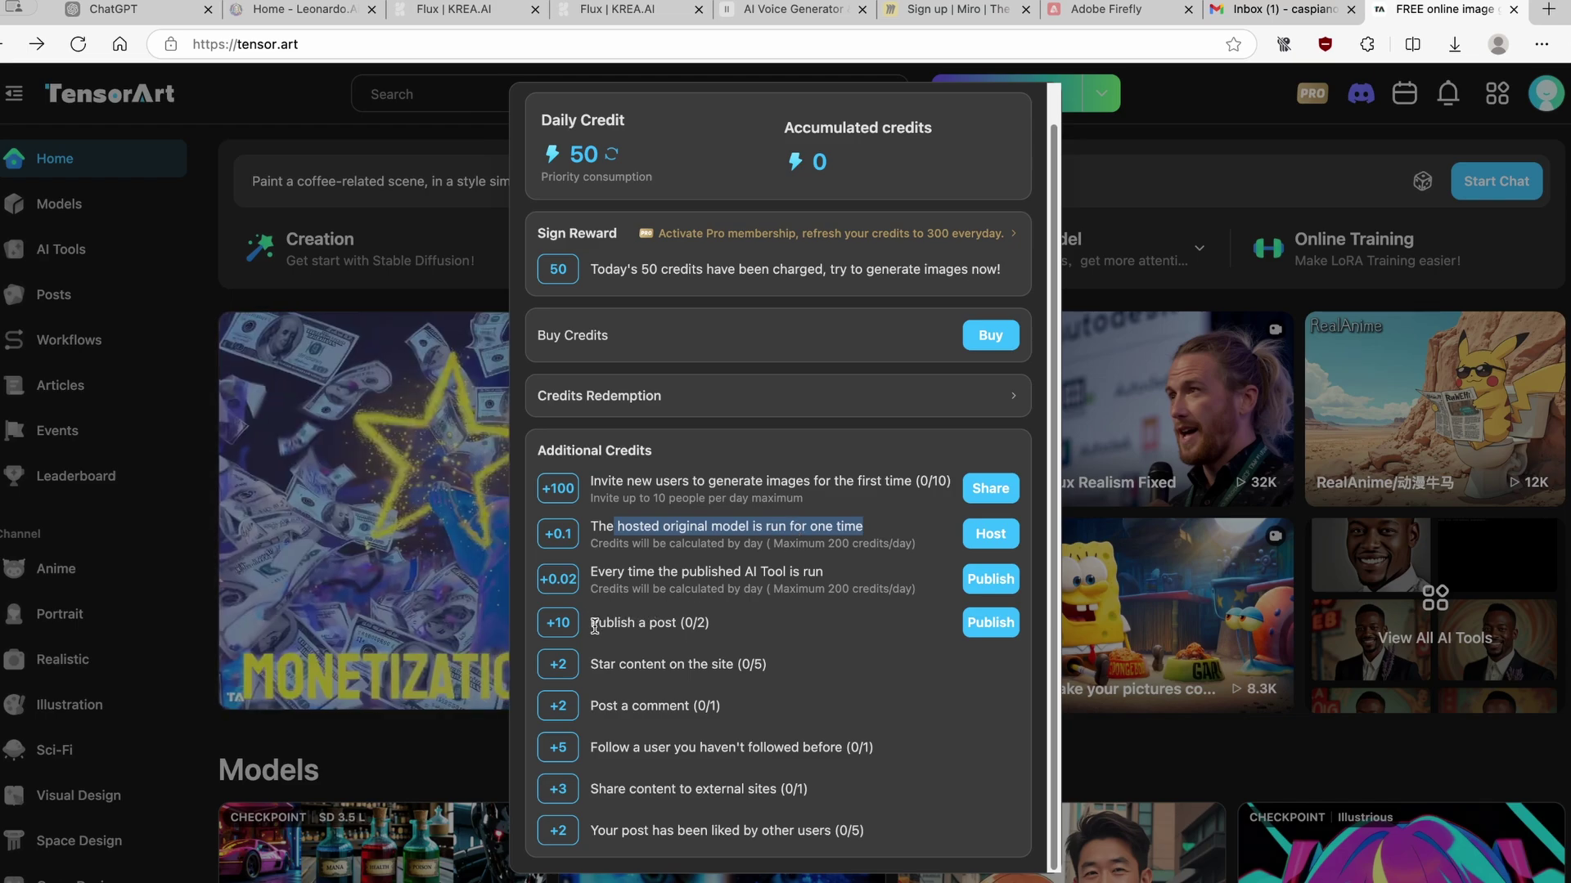
pyautogui.moveTo(590, 622); pyautogui.dragTo(664, 626)
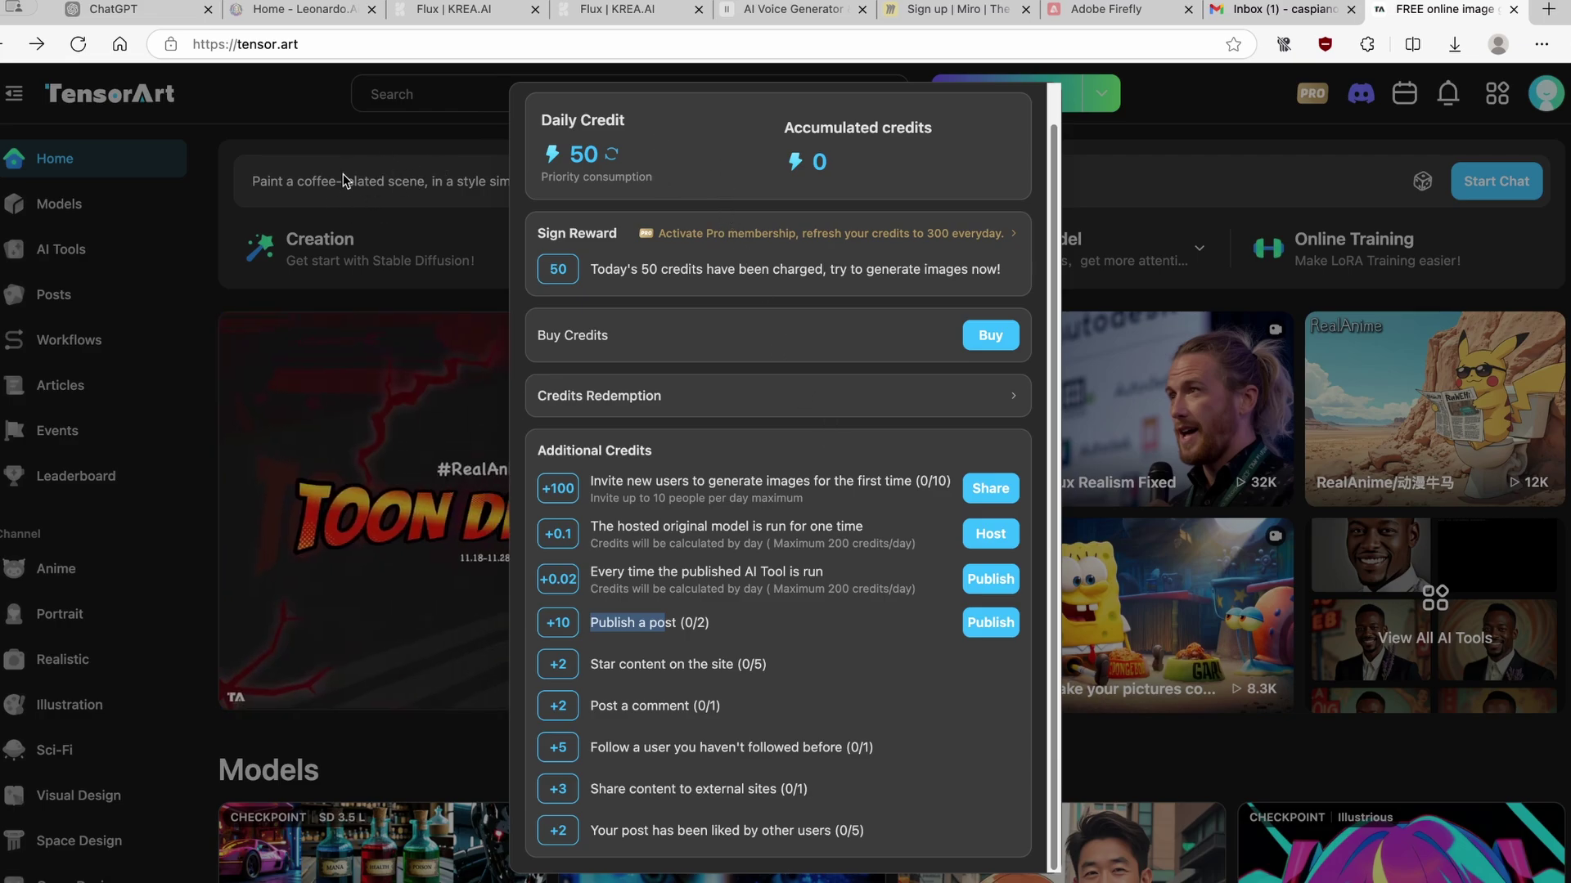
pyautogui.click(319, 133)
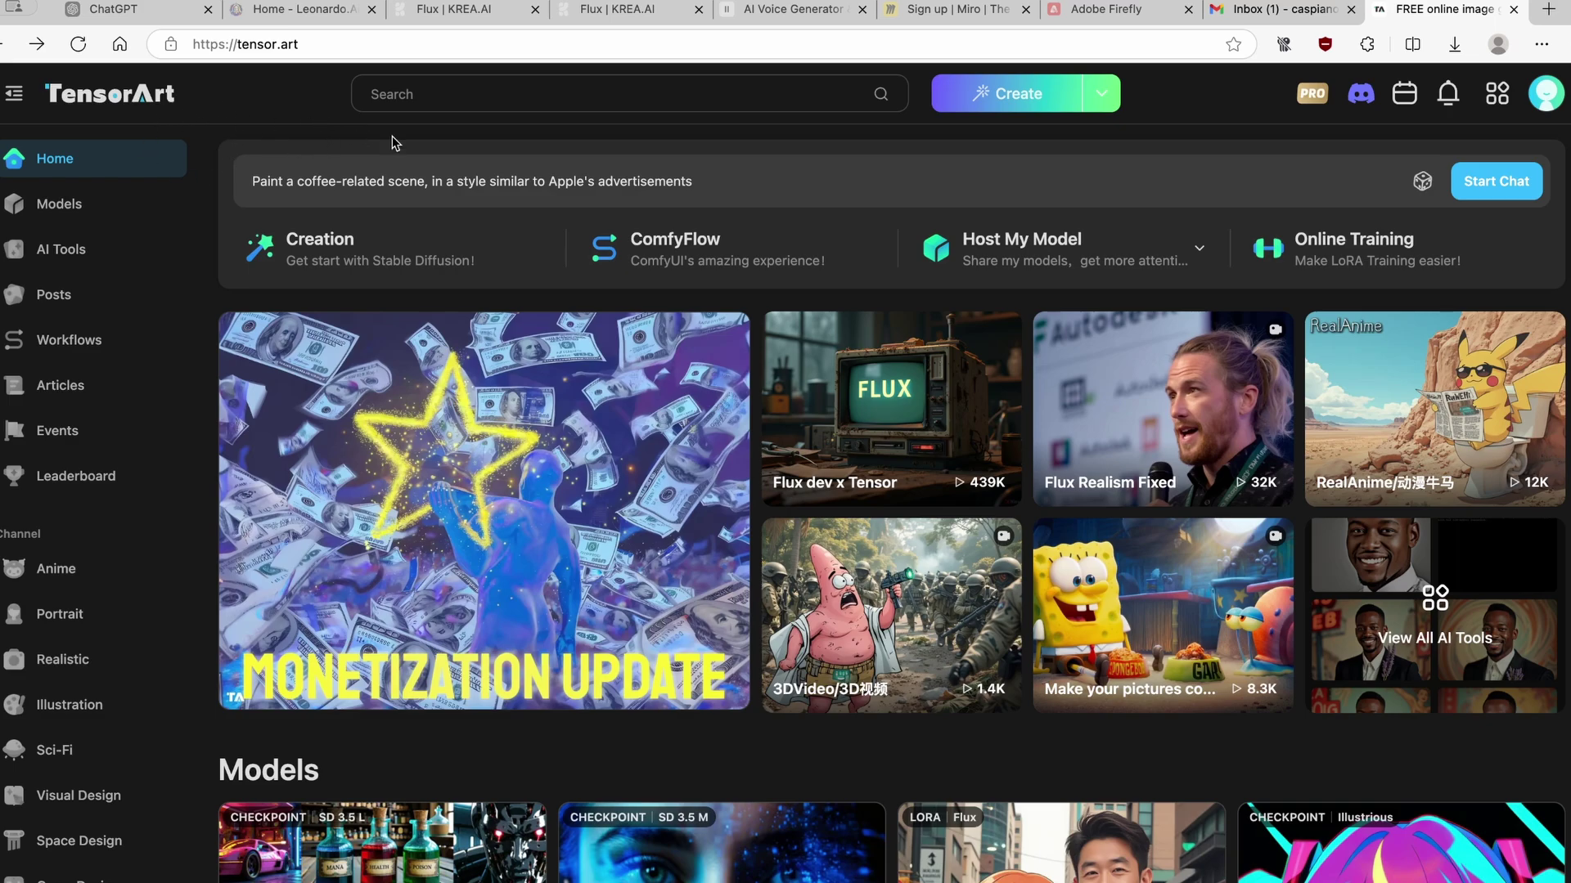
# Step: Open the Creation studio, look at the Animate settings, and return to Txt2Img
pyautogui.moveTo(1018, 96)
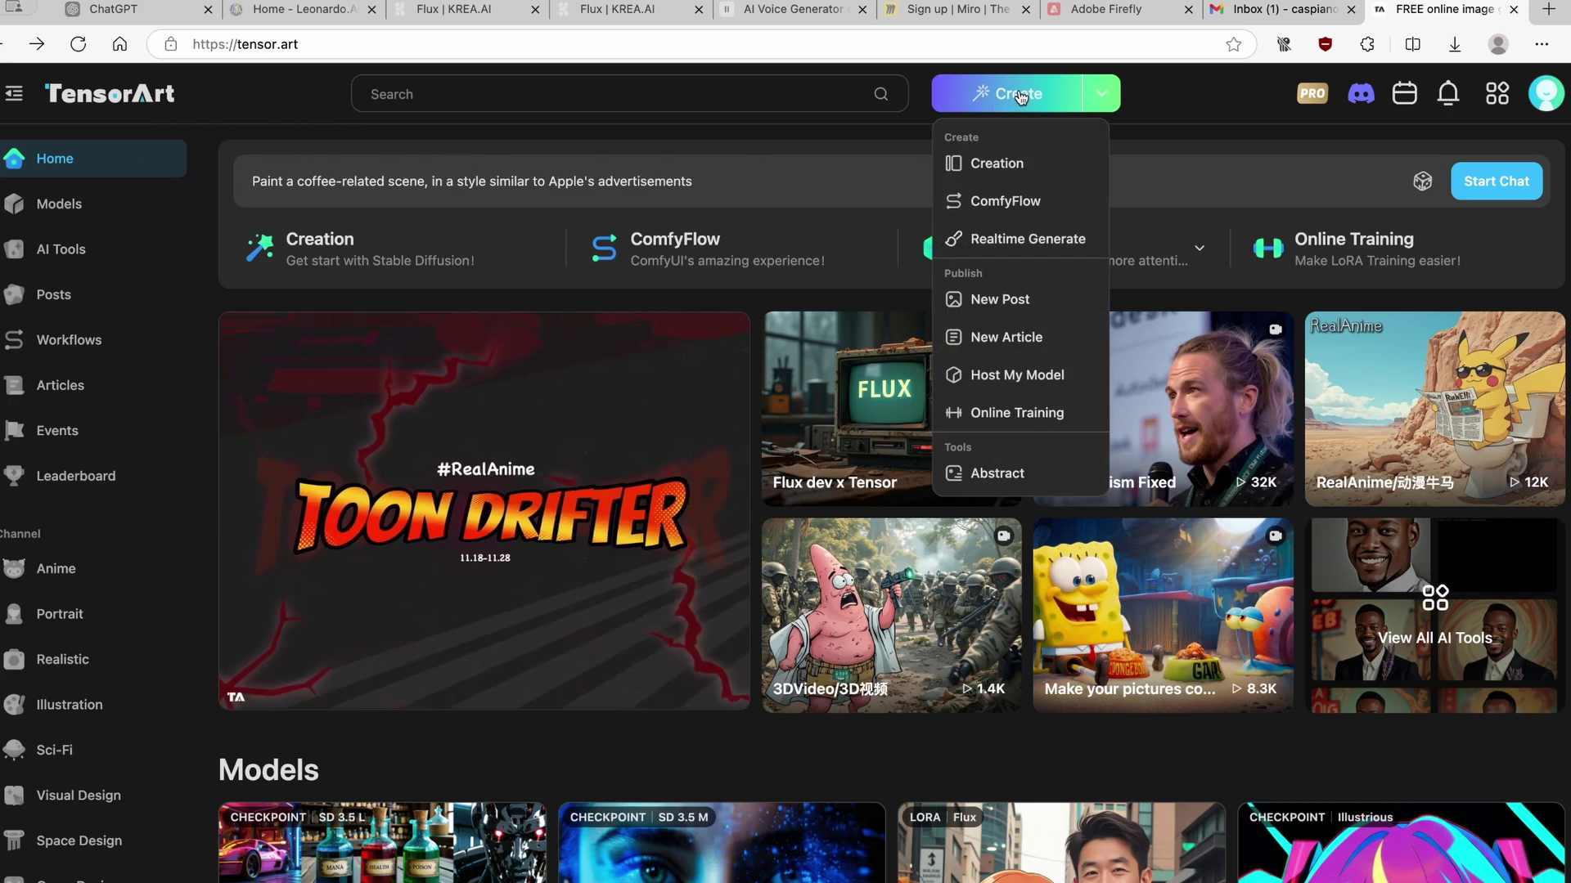
pyautogui.click(1022, 93)
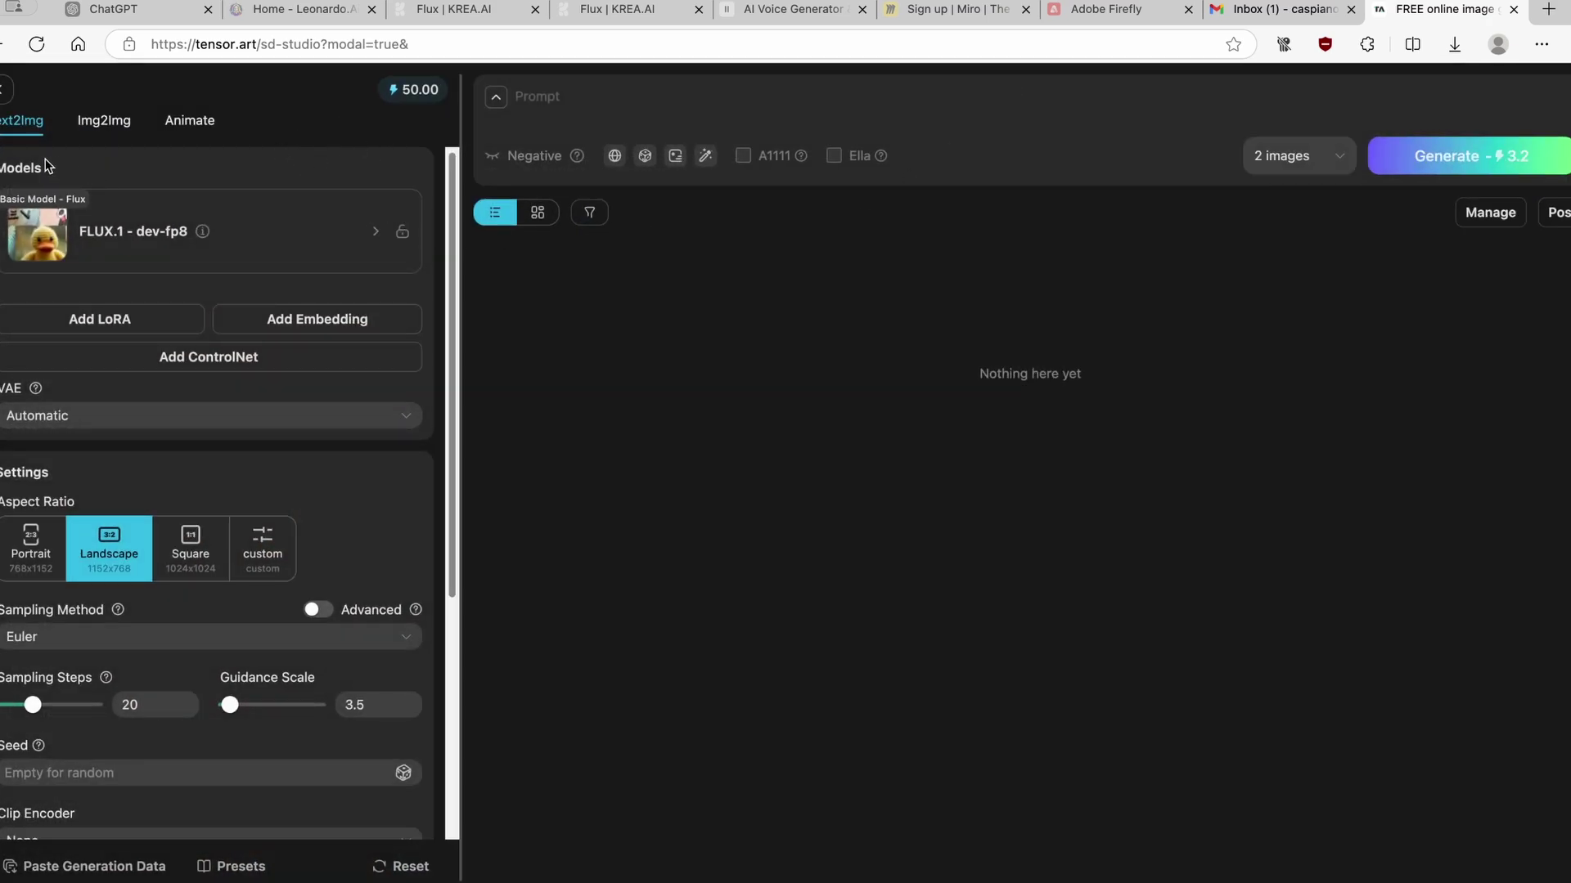
pyautogui.moveTo(4, 163); pyautogui.dragTo(71, 164)
pyautogui.click(207, 124)
pyautogui.click(22, 122)
# Step: Open the model picker and browse the my-models, all and exclusive model filters
pyautogui.click(376, 231)
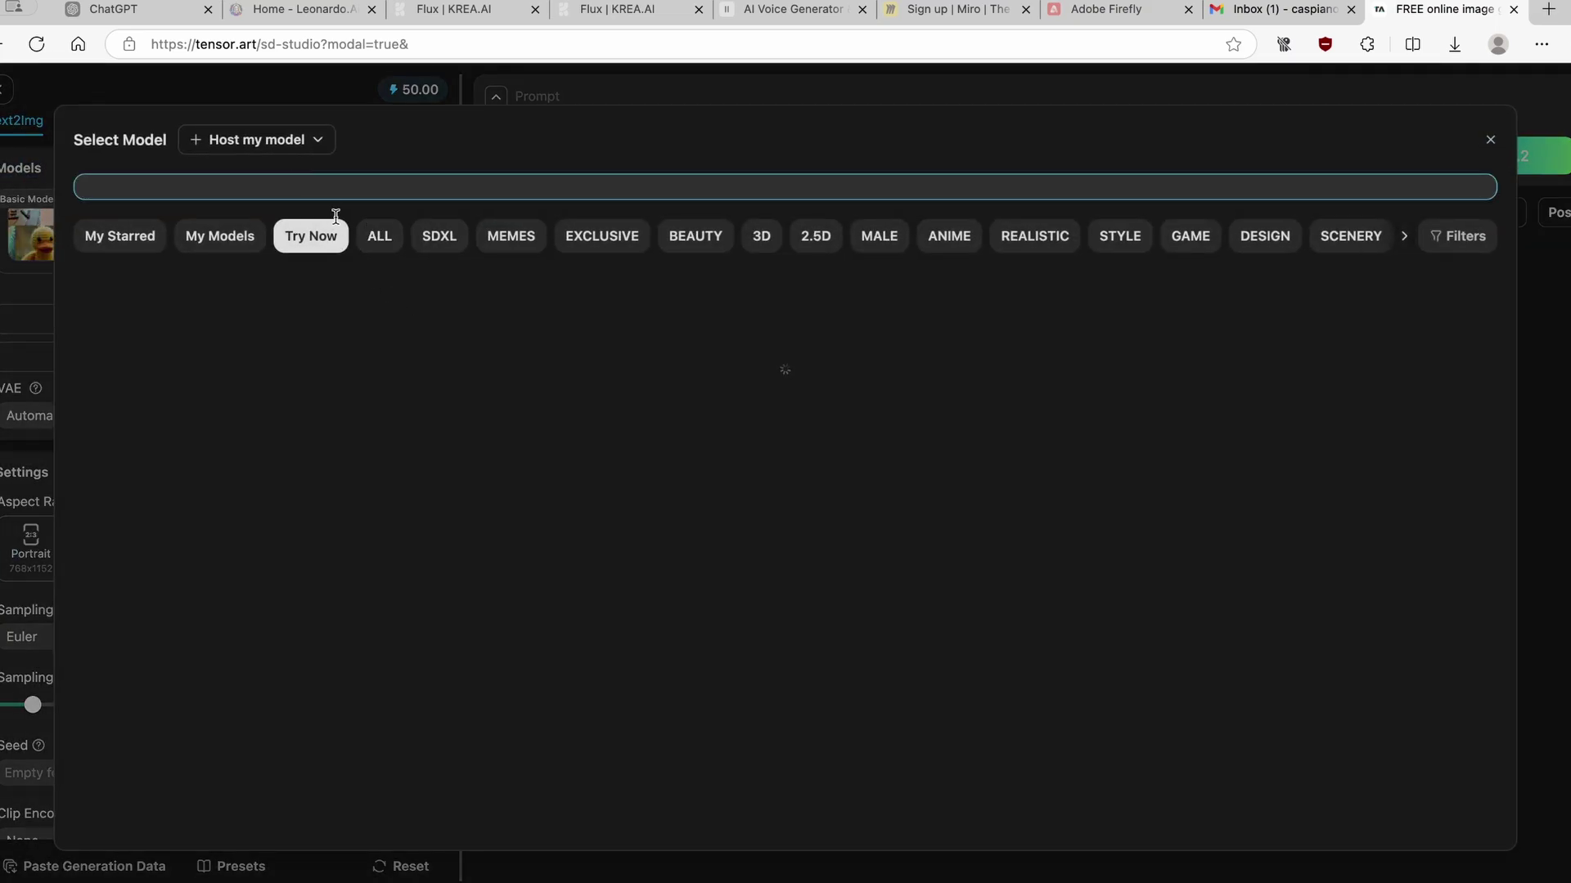
pyautogui.scroll(-10, 202, 388)
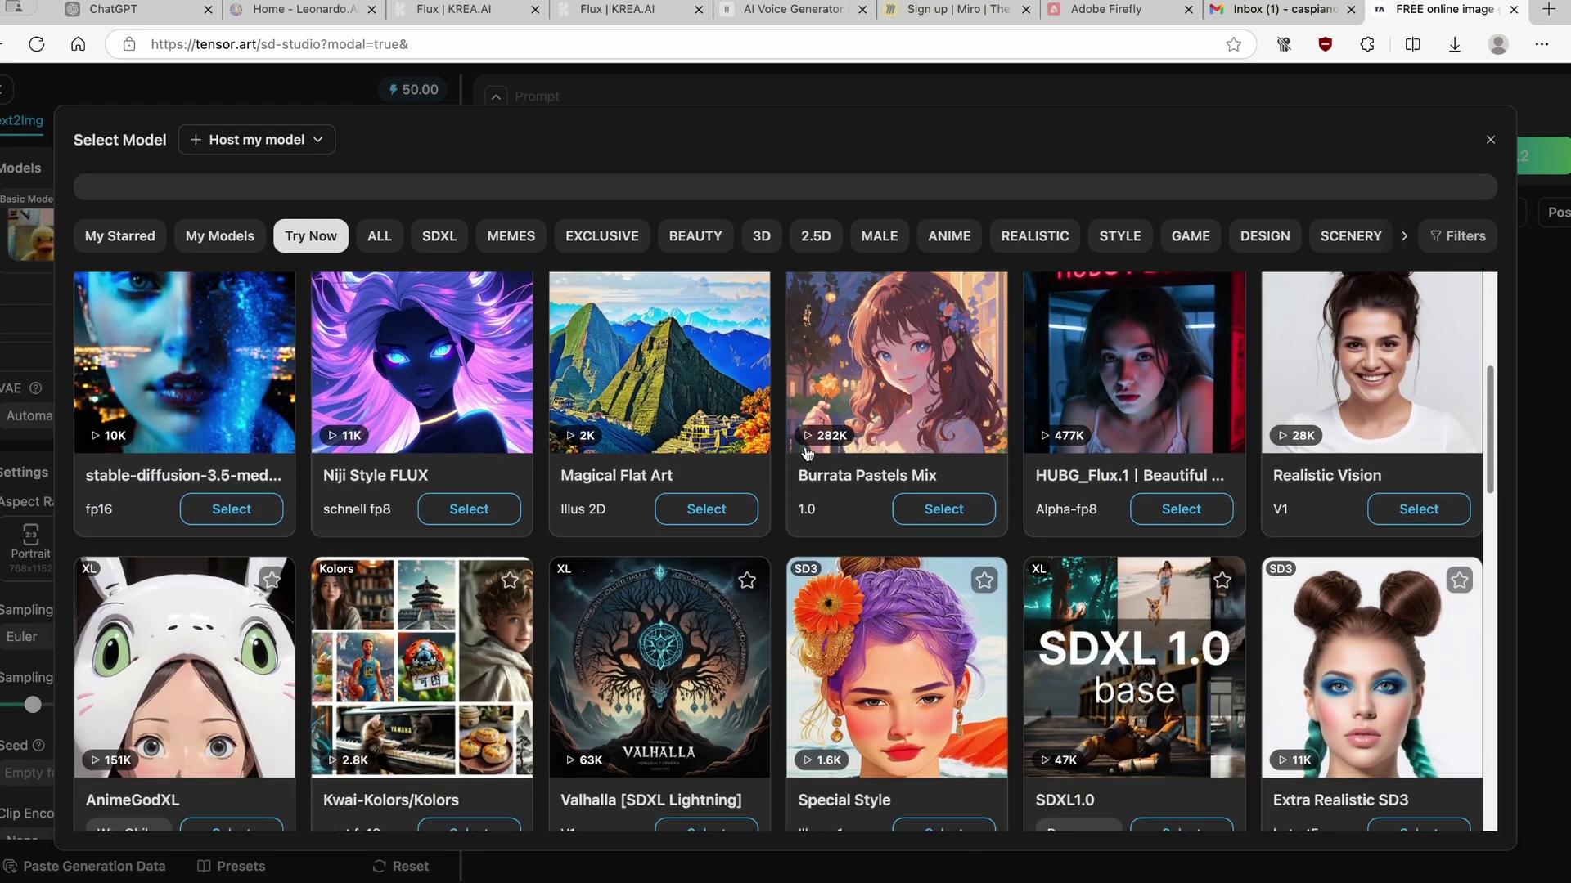
pyautogui.scroll(5, 734, 480)
pyautogui.scroll(3, 733, 480)
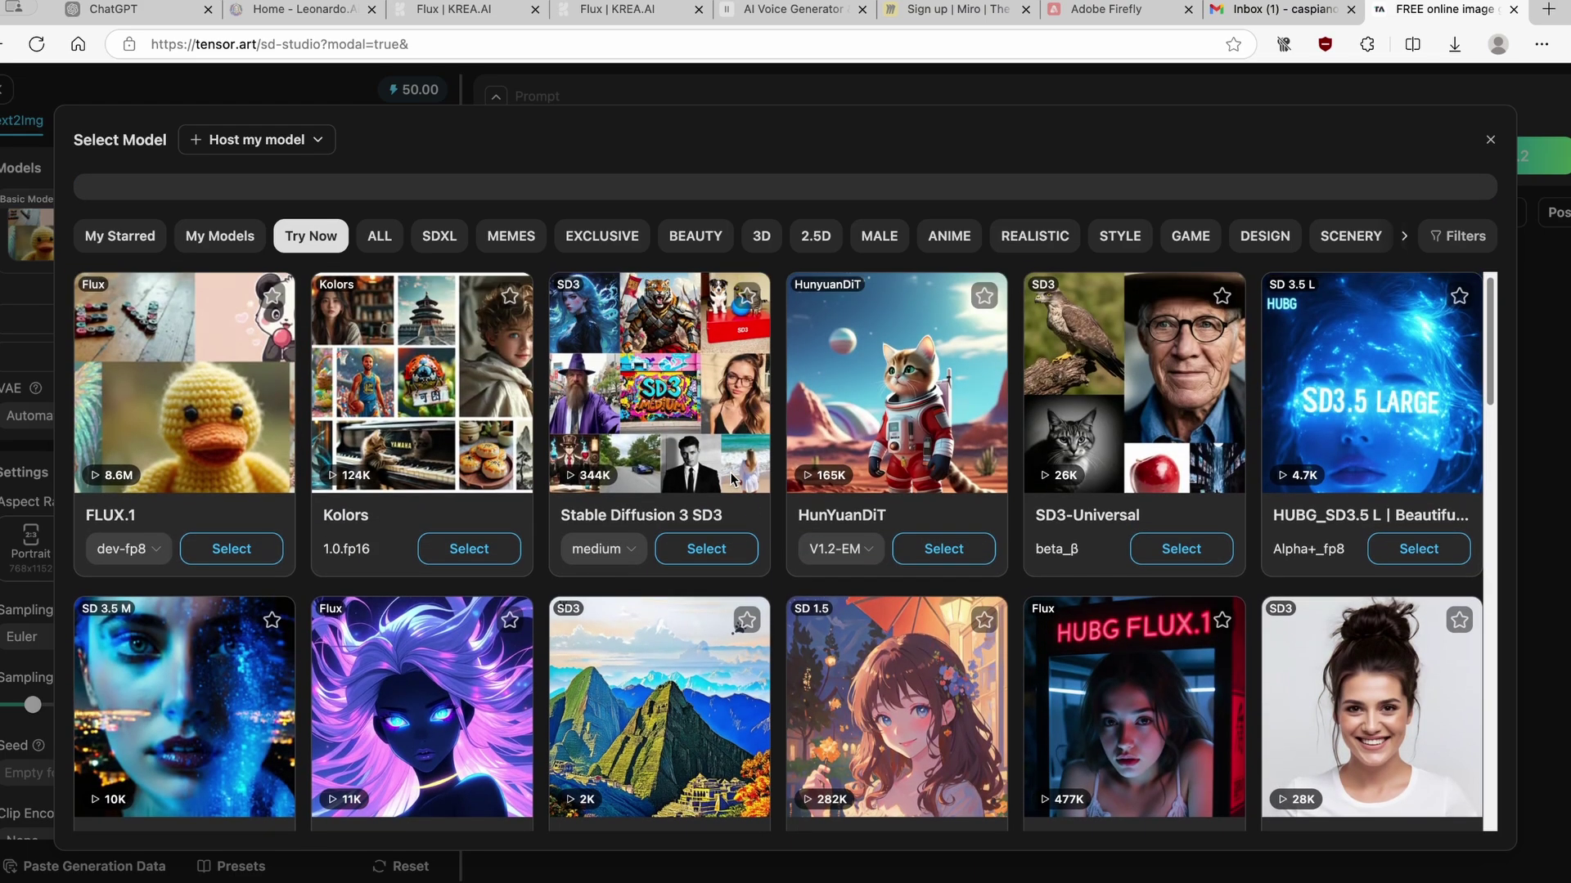
pyautogui.click(220, 243)
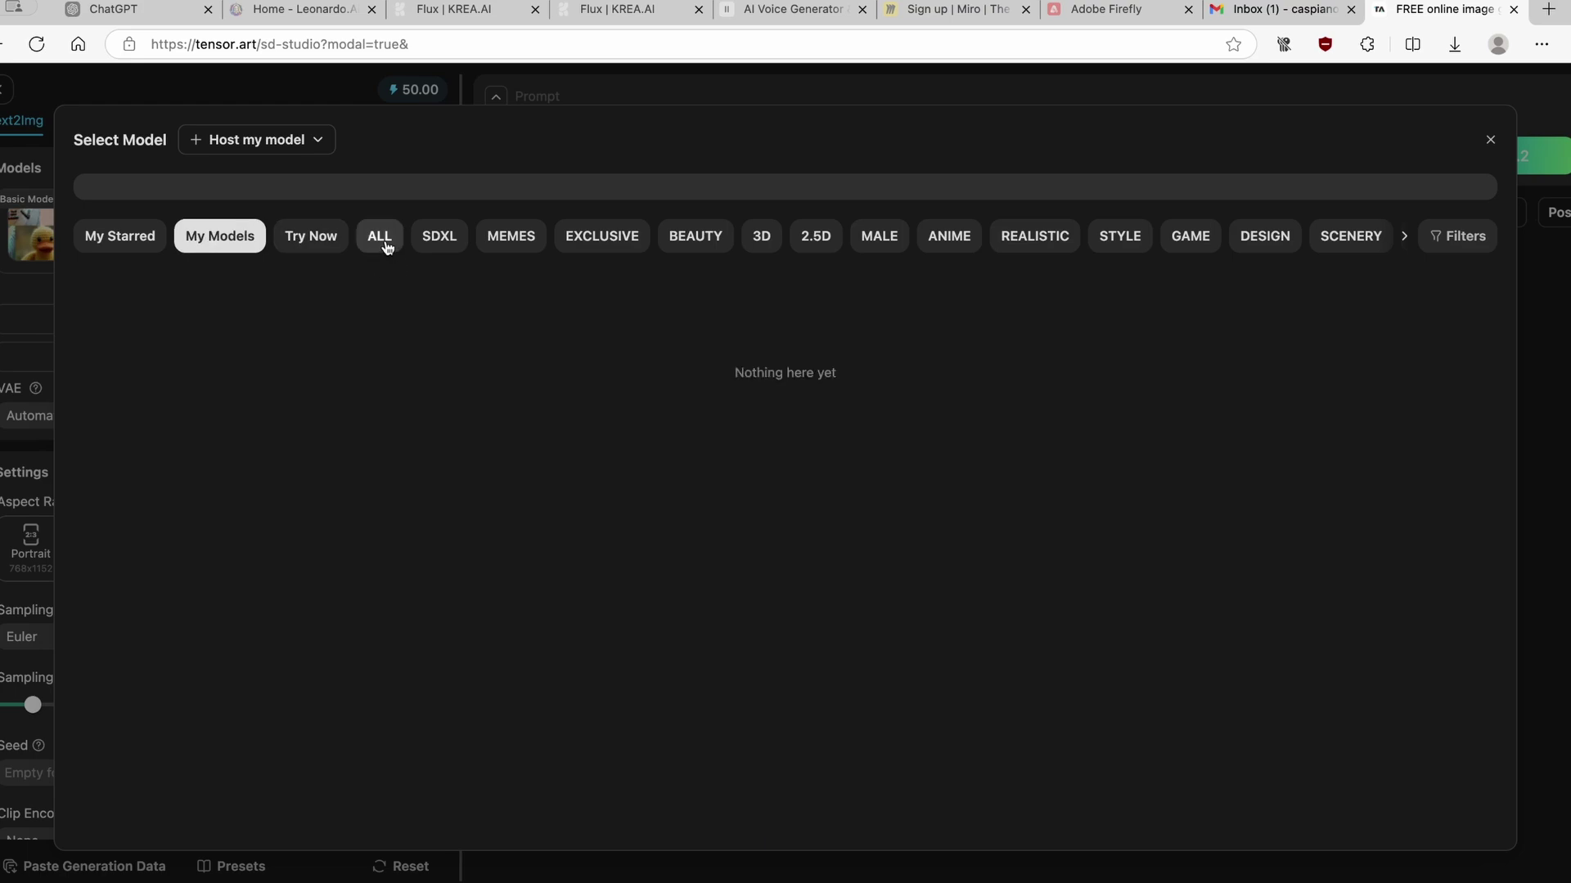
pyautogui.click(384, 243)
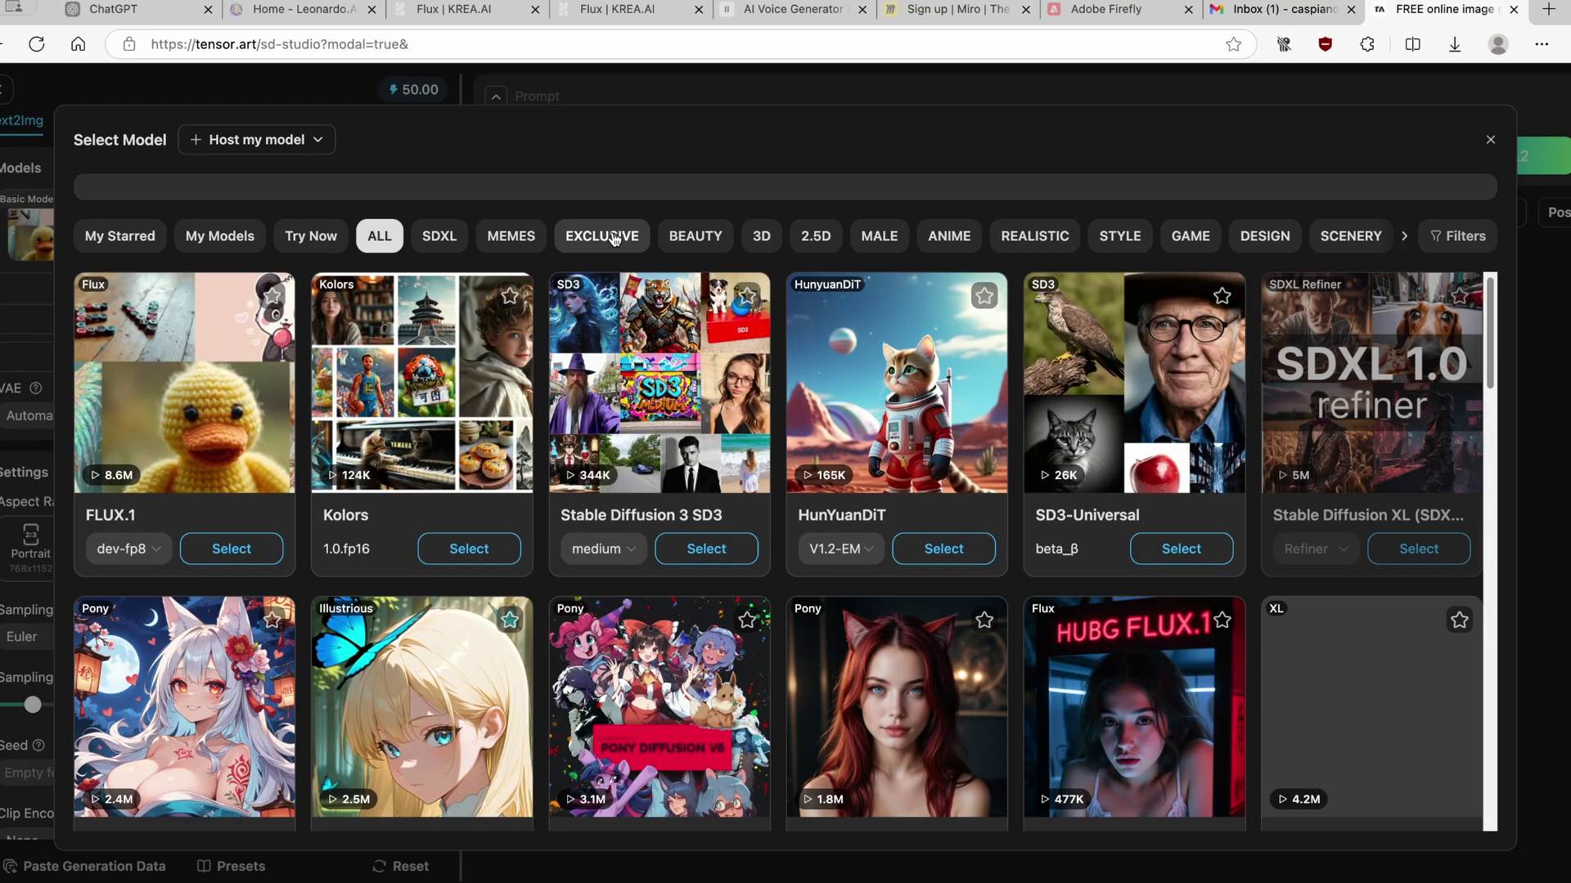
pyautogui.click(615, 239)
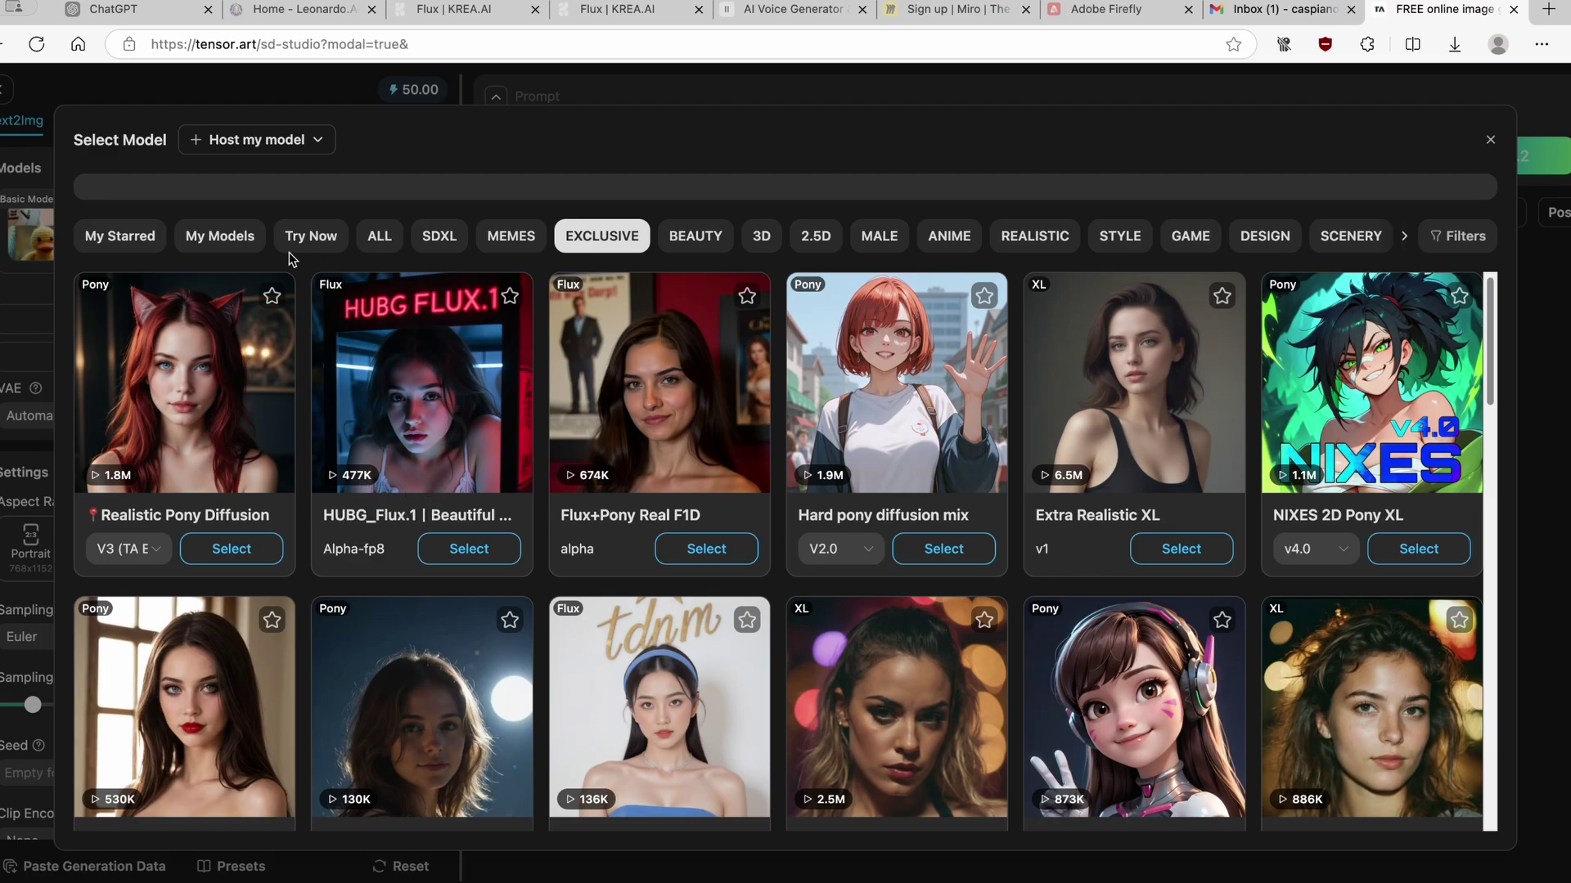
pyautogui.click(379, 237)
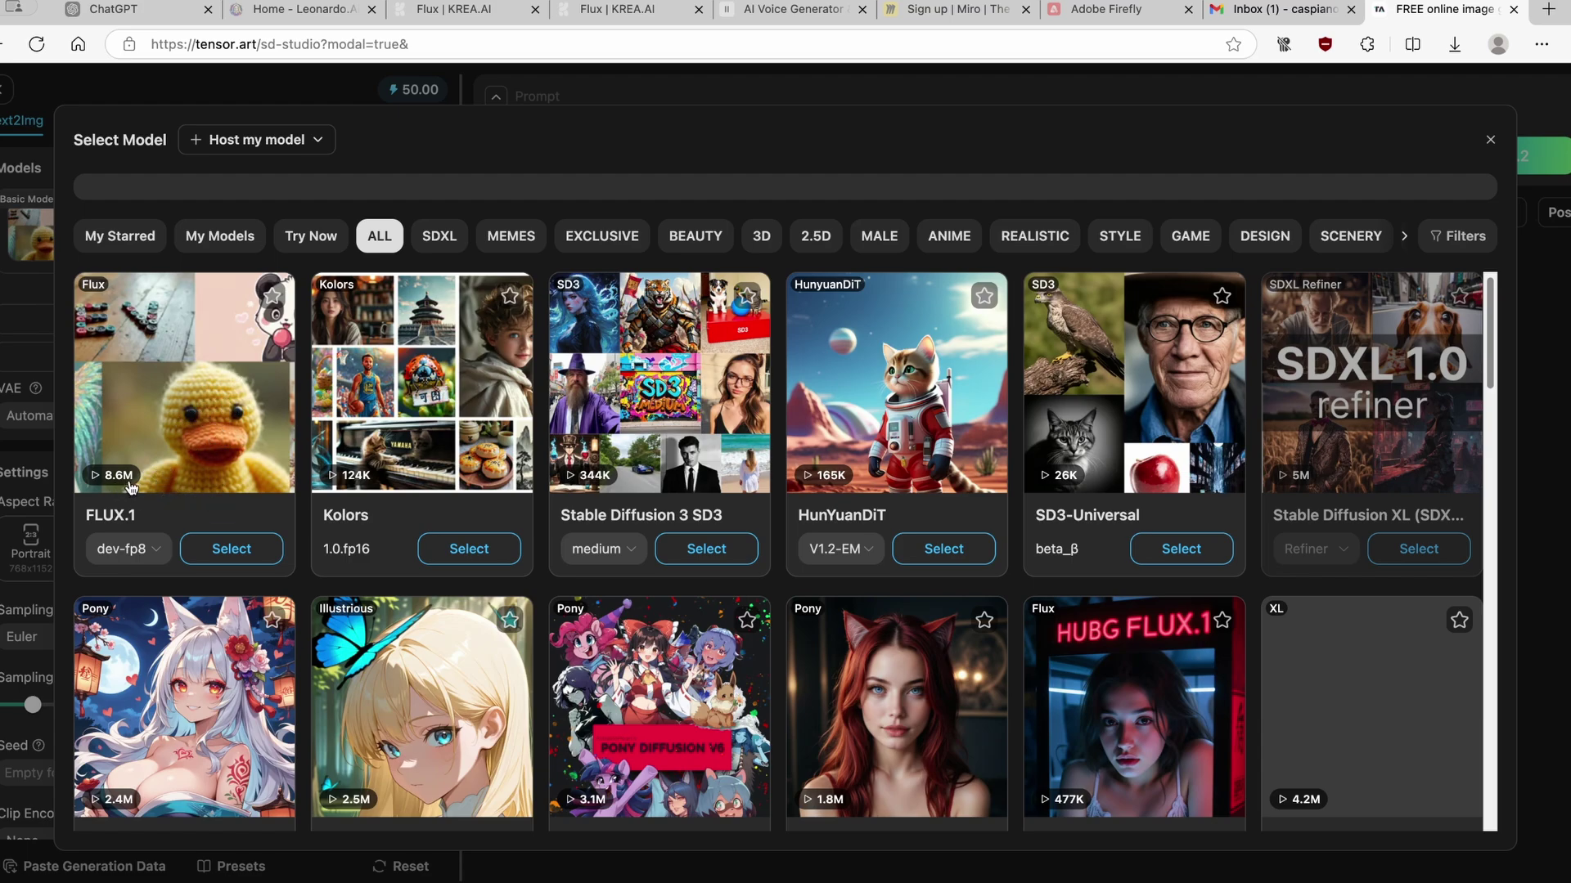
# Step: Load FLUX.1 in its dev-fp8 version as the base model
pyautogui.click(146, 548)
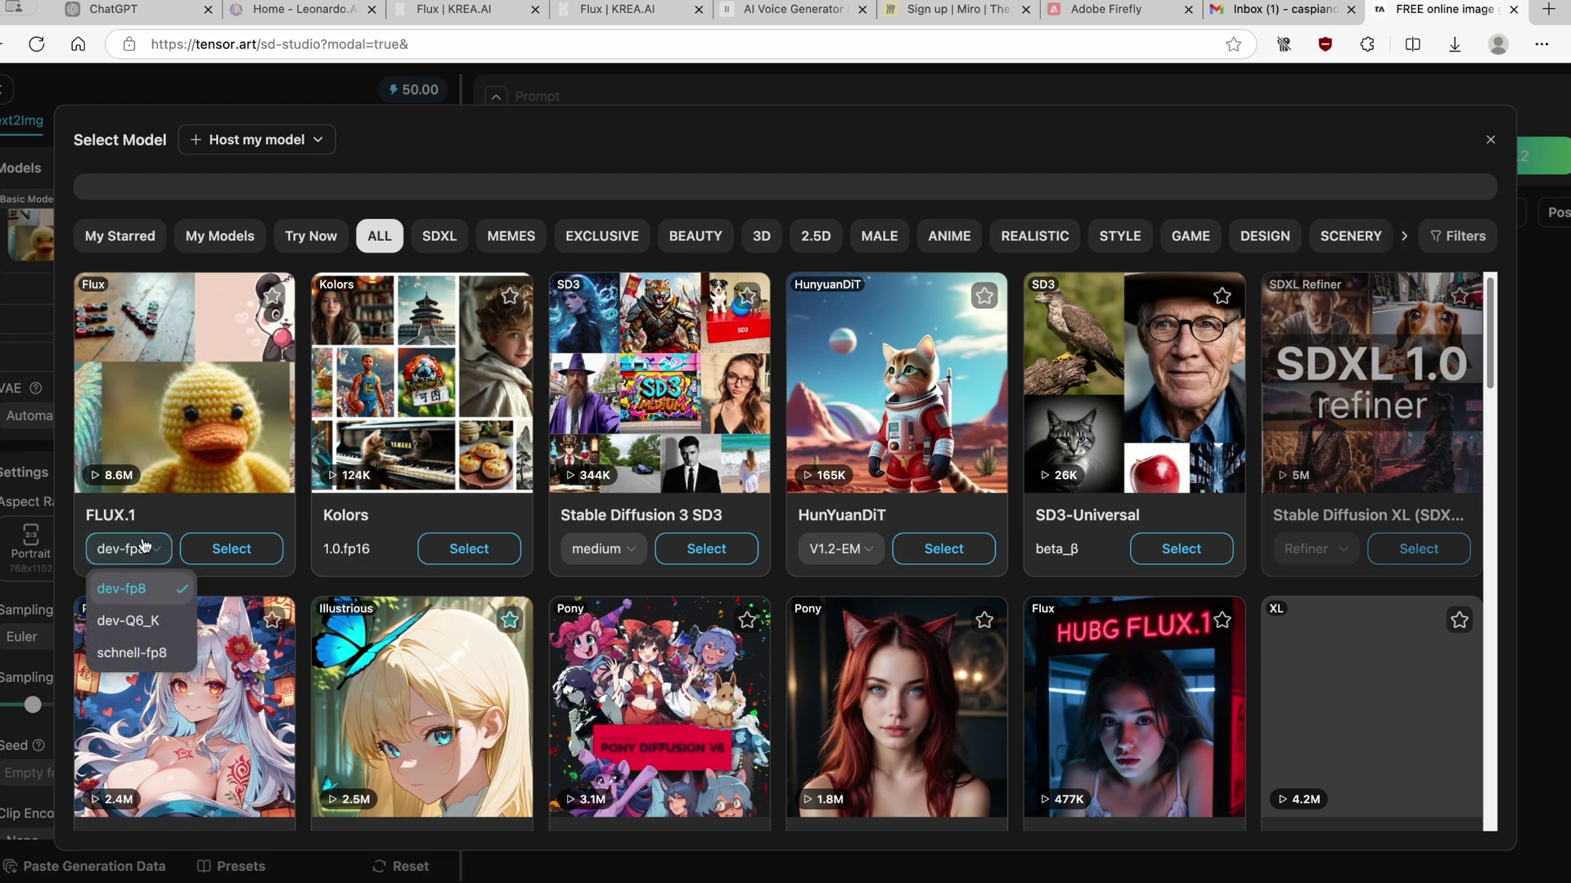
pyautogui.click(144, 546)
pyautogui.click(151, 548)
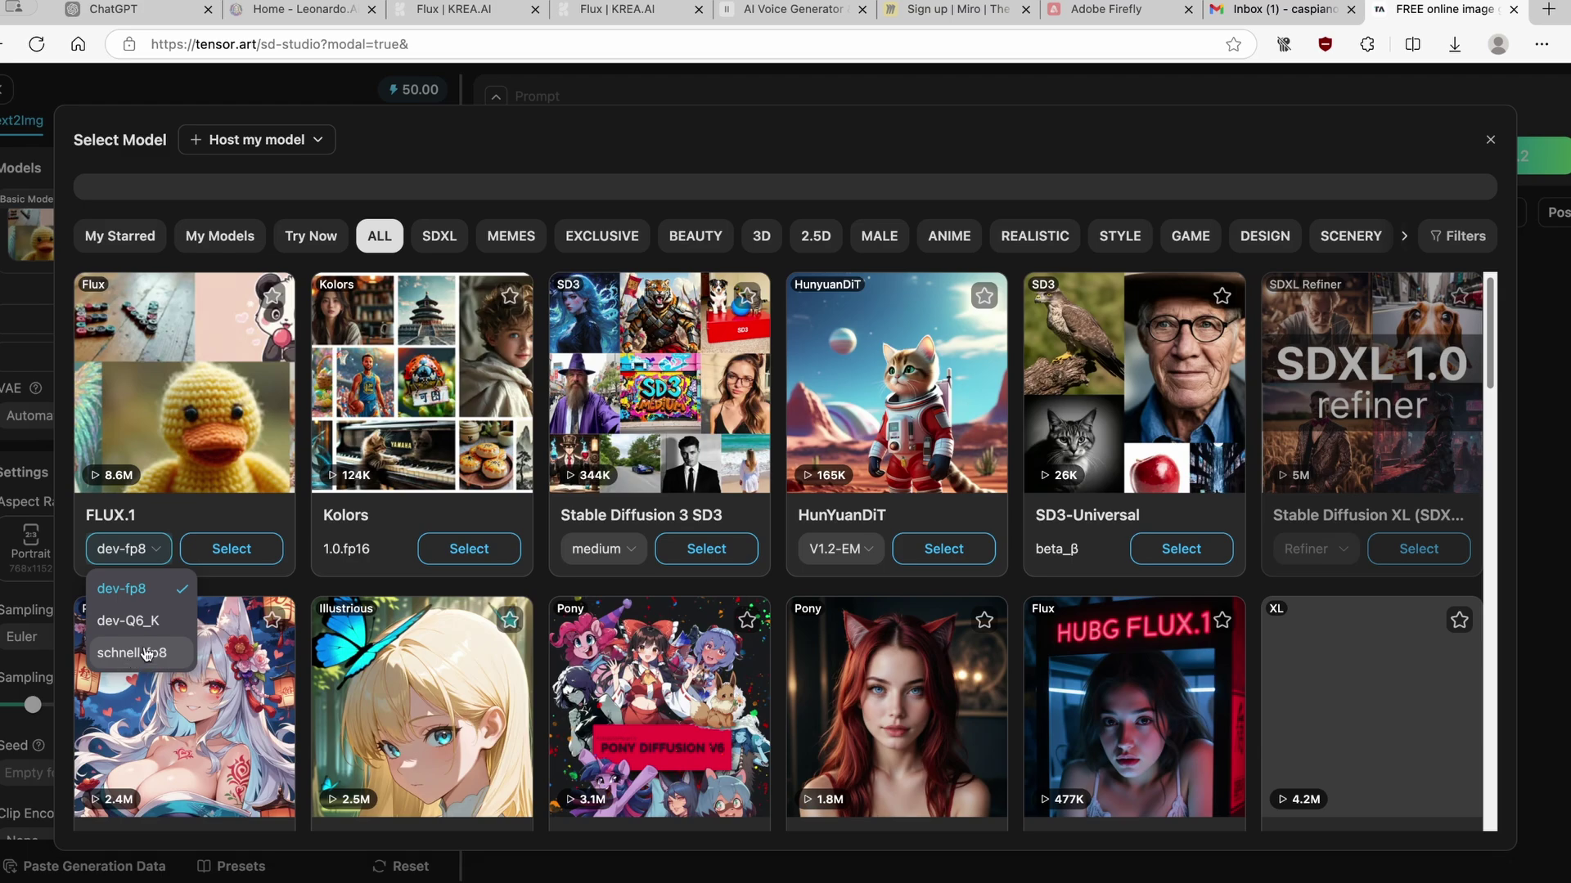
pyautogui.click(231, 548)
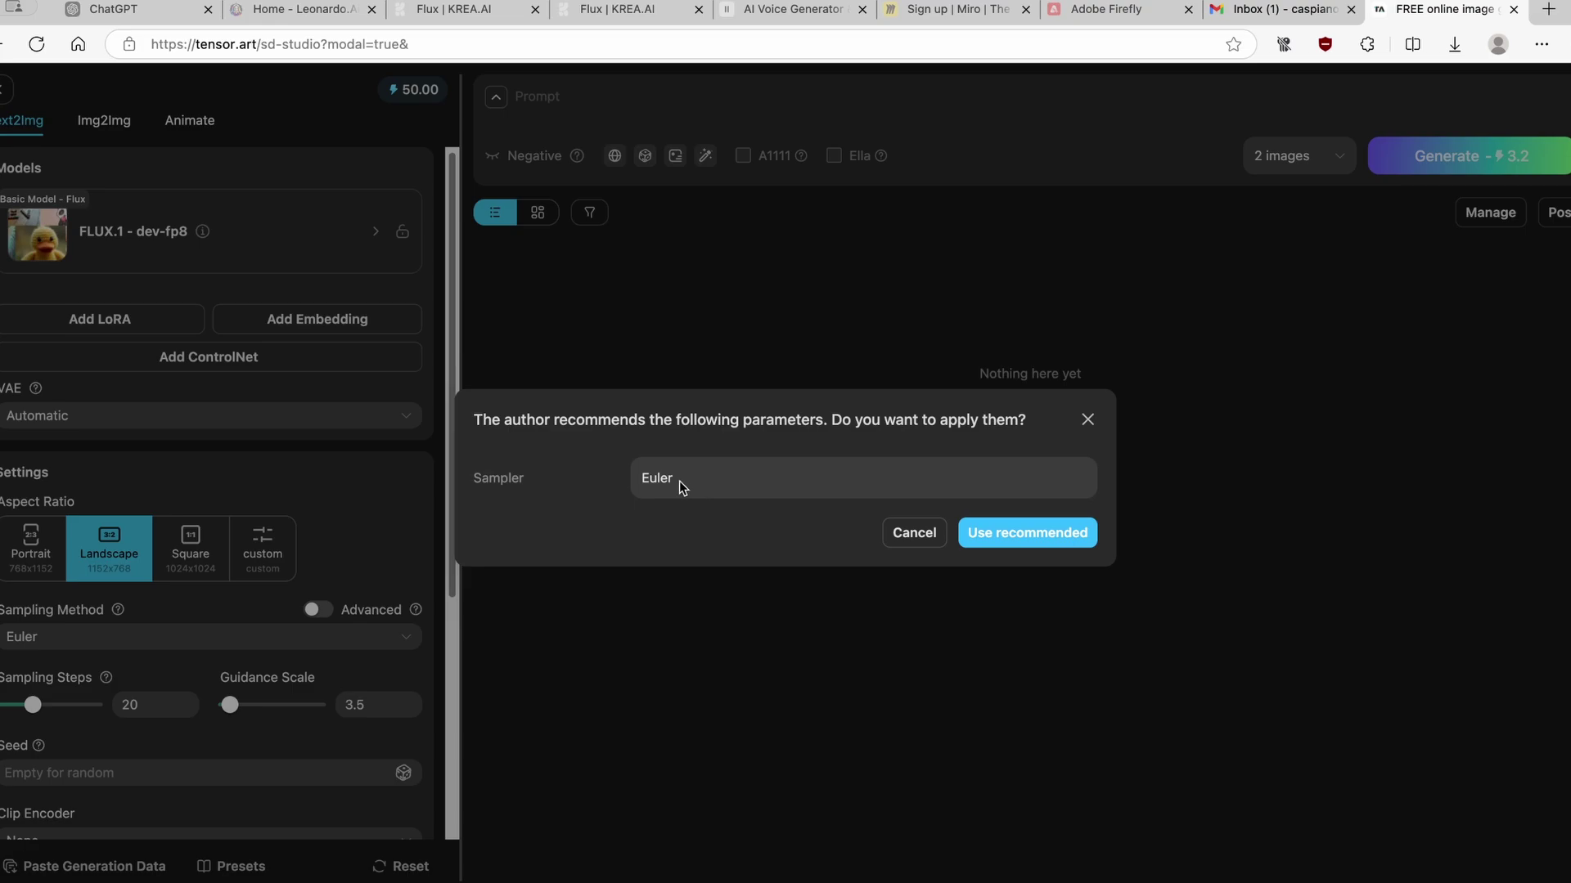
# Step: Apply the author's recommended Euler sampler and leave the VAE on Automatic
pyautogui.click(1013, 533)
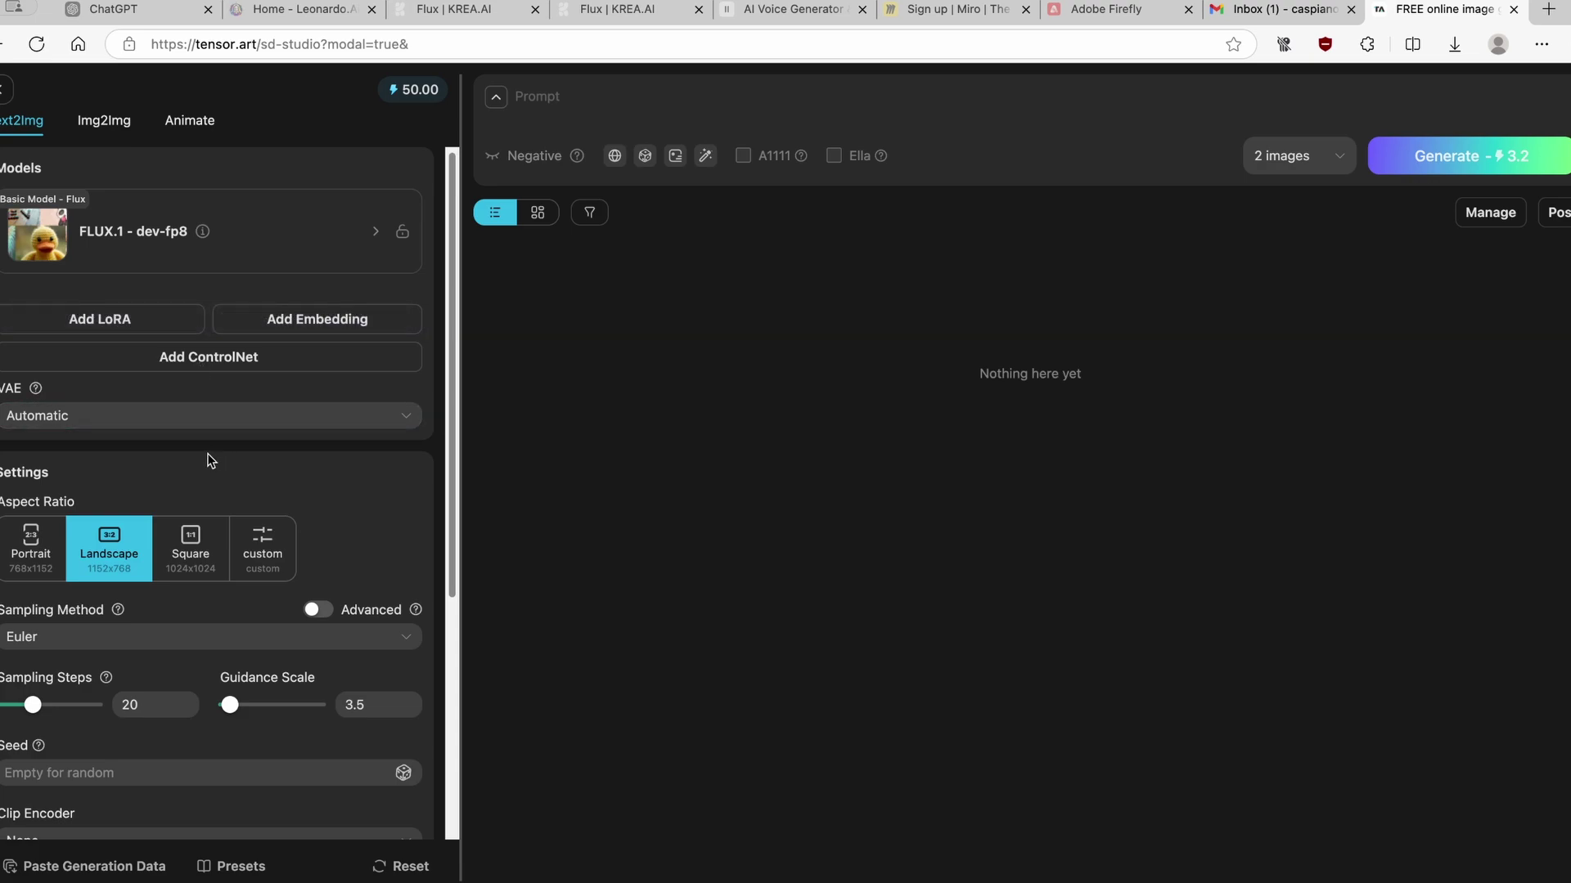
pyautogui.click(175, 419)
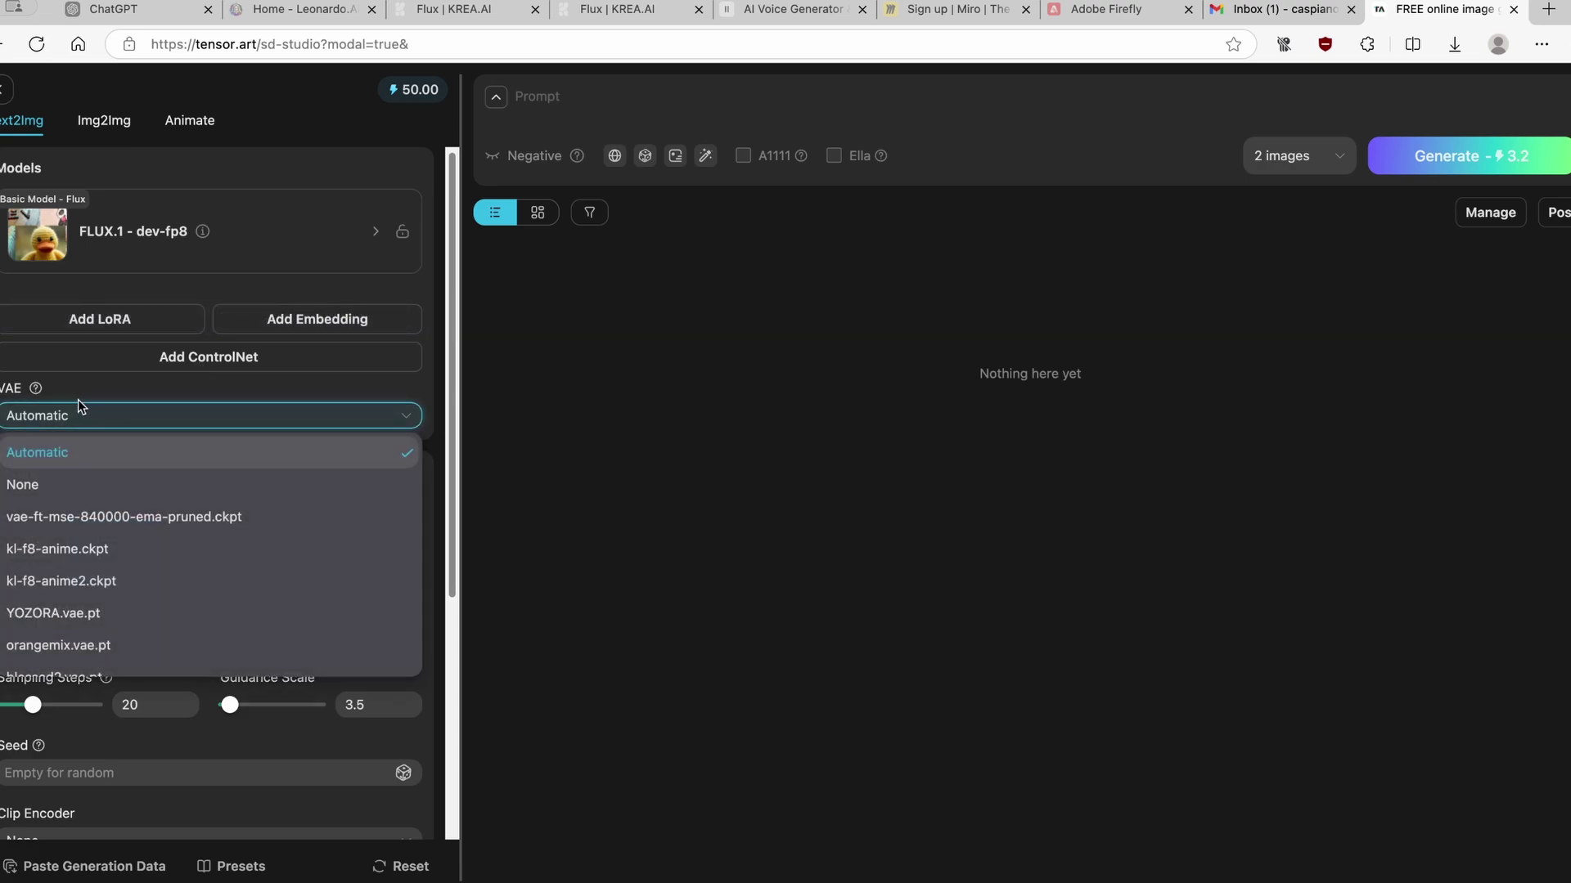
pyautogui.moveTo(37, 389)
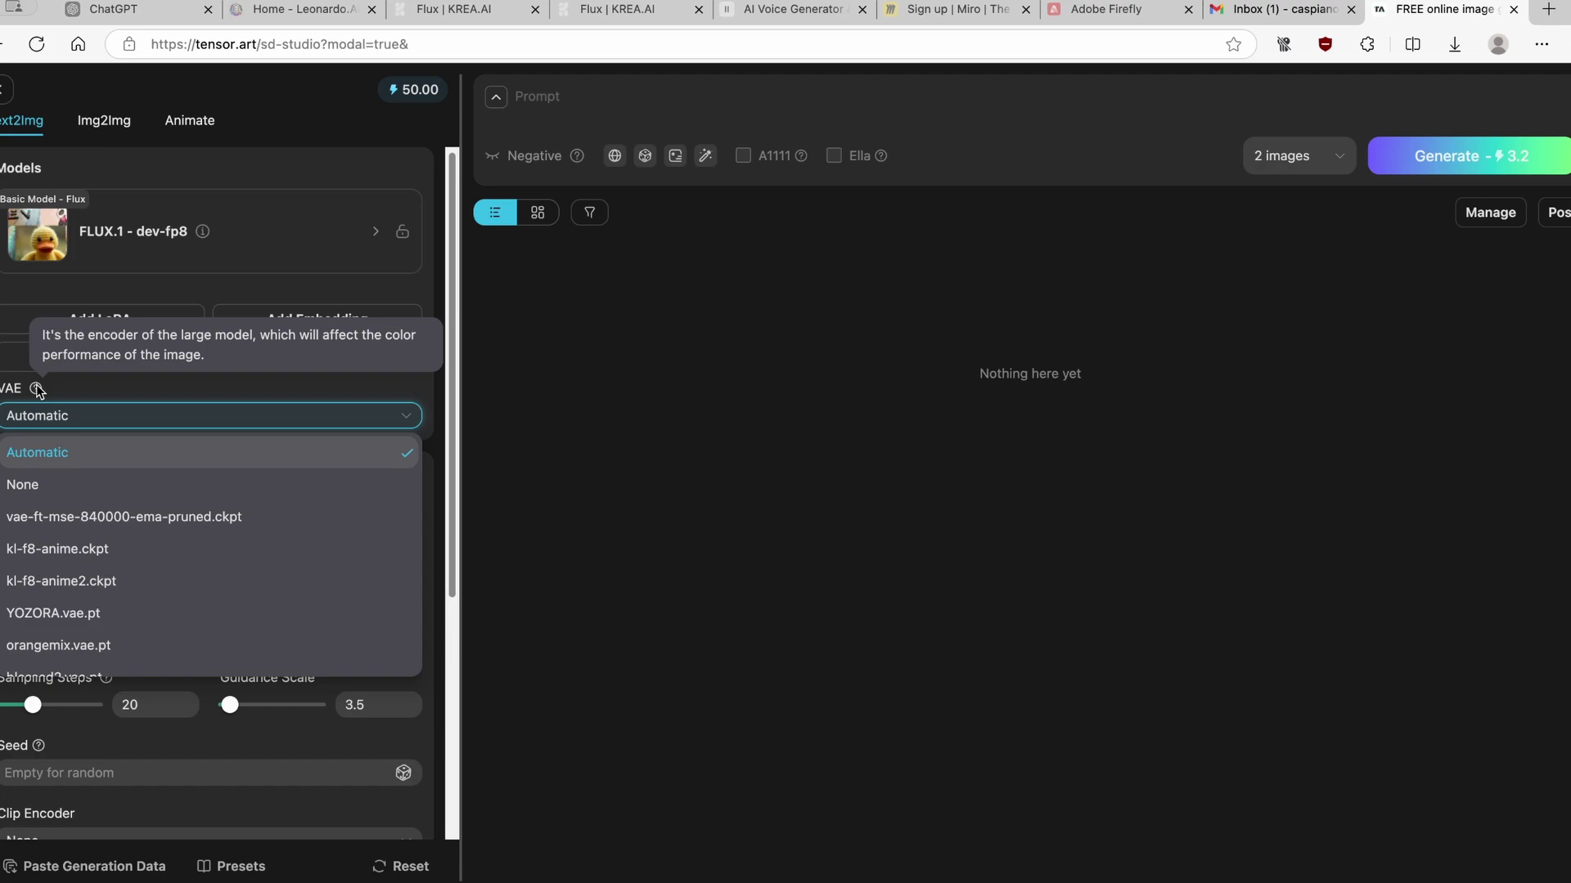
pyautogui.click(401, 413)
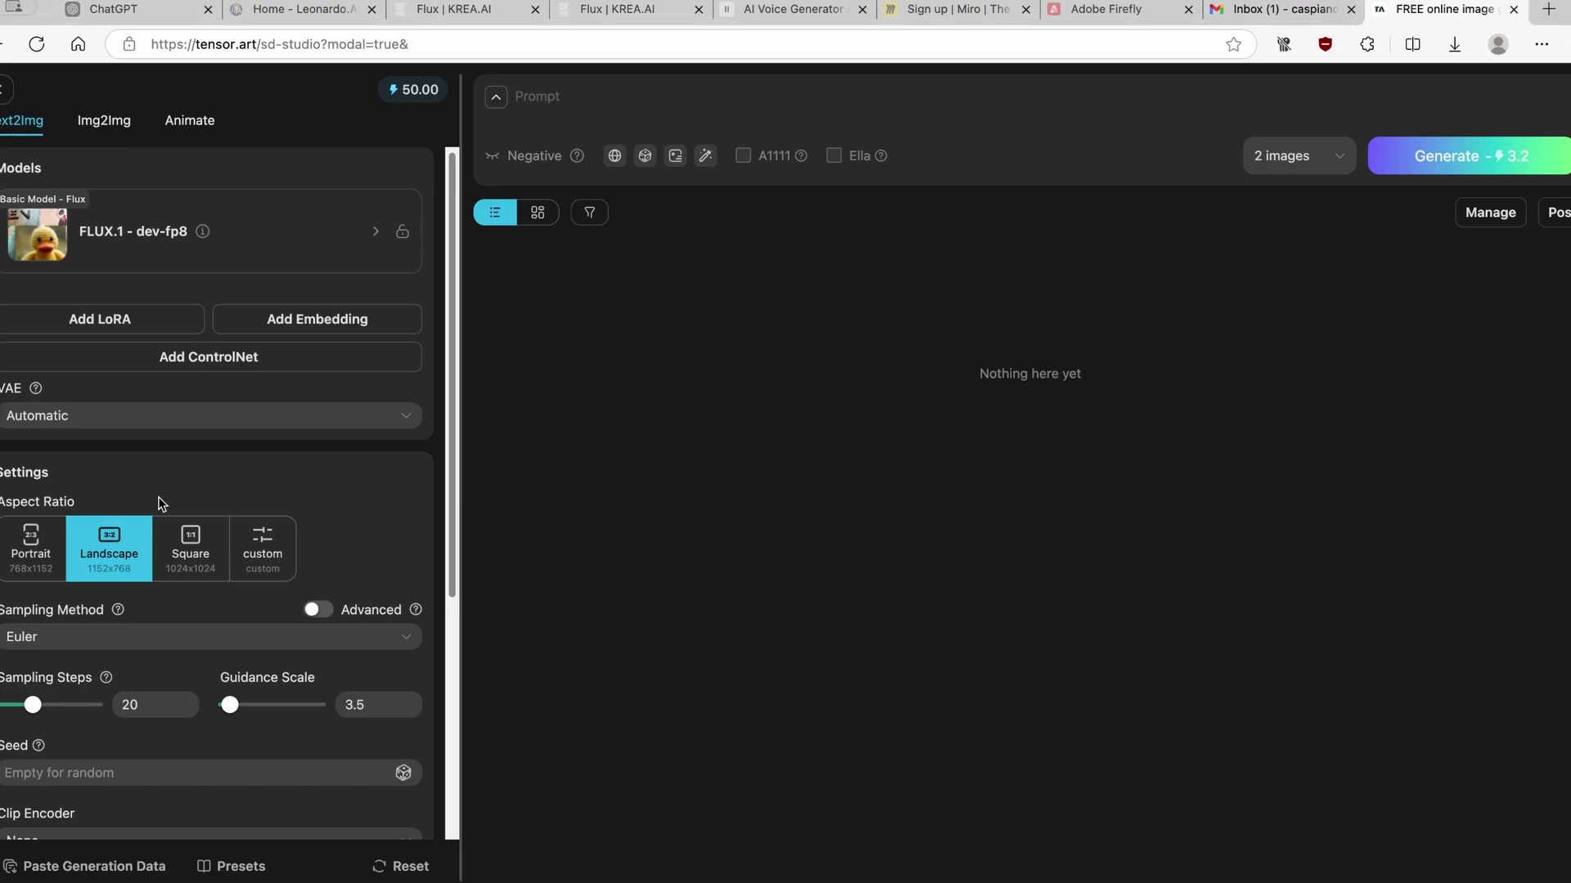
# Step: Set the aspect ratio to Landscape 1152×768 and place the cursor in the Prompt box
pyautogui.click(131, 564)
pyautogui.scroll(-3, 200, 643)
pyautogui.scroll(-2, 204, 612)
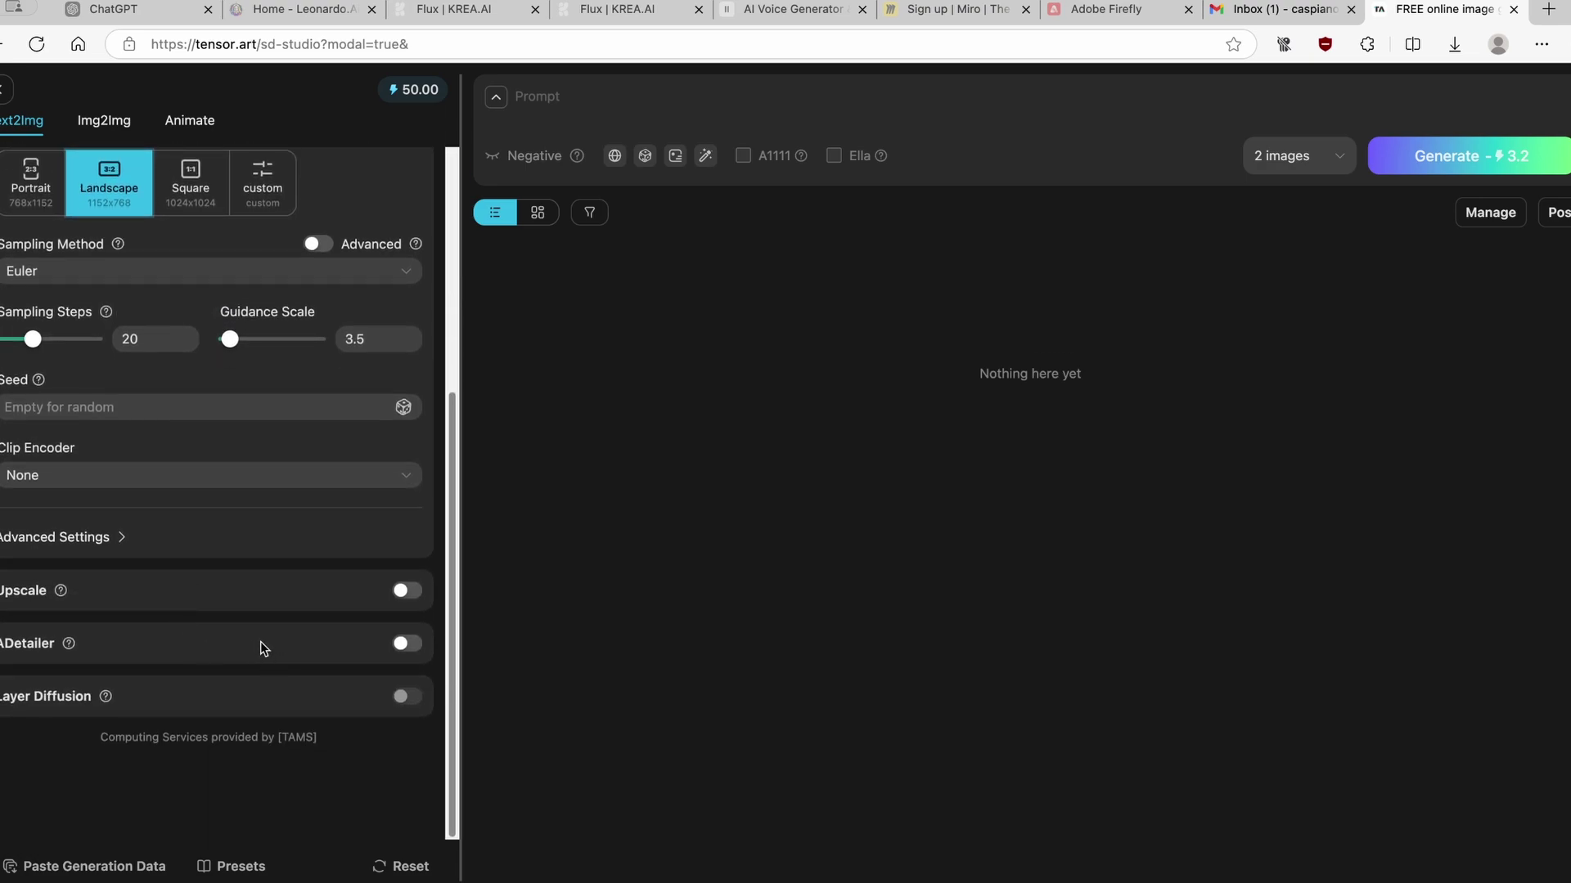
pyautogui.scroll(4, 301, 660)
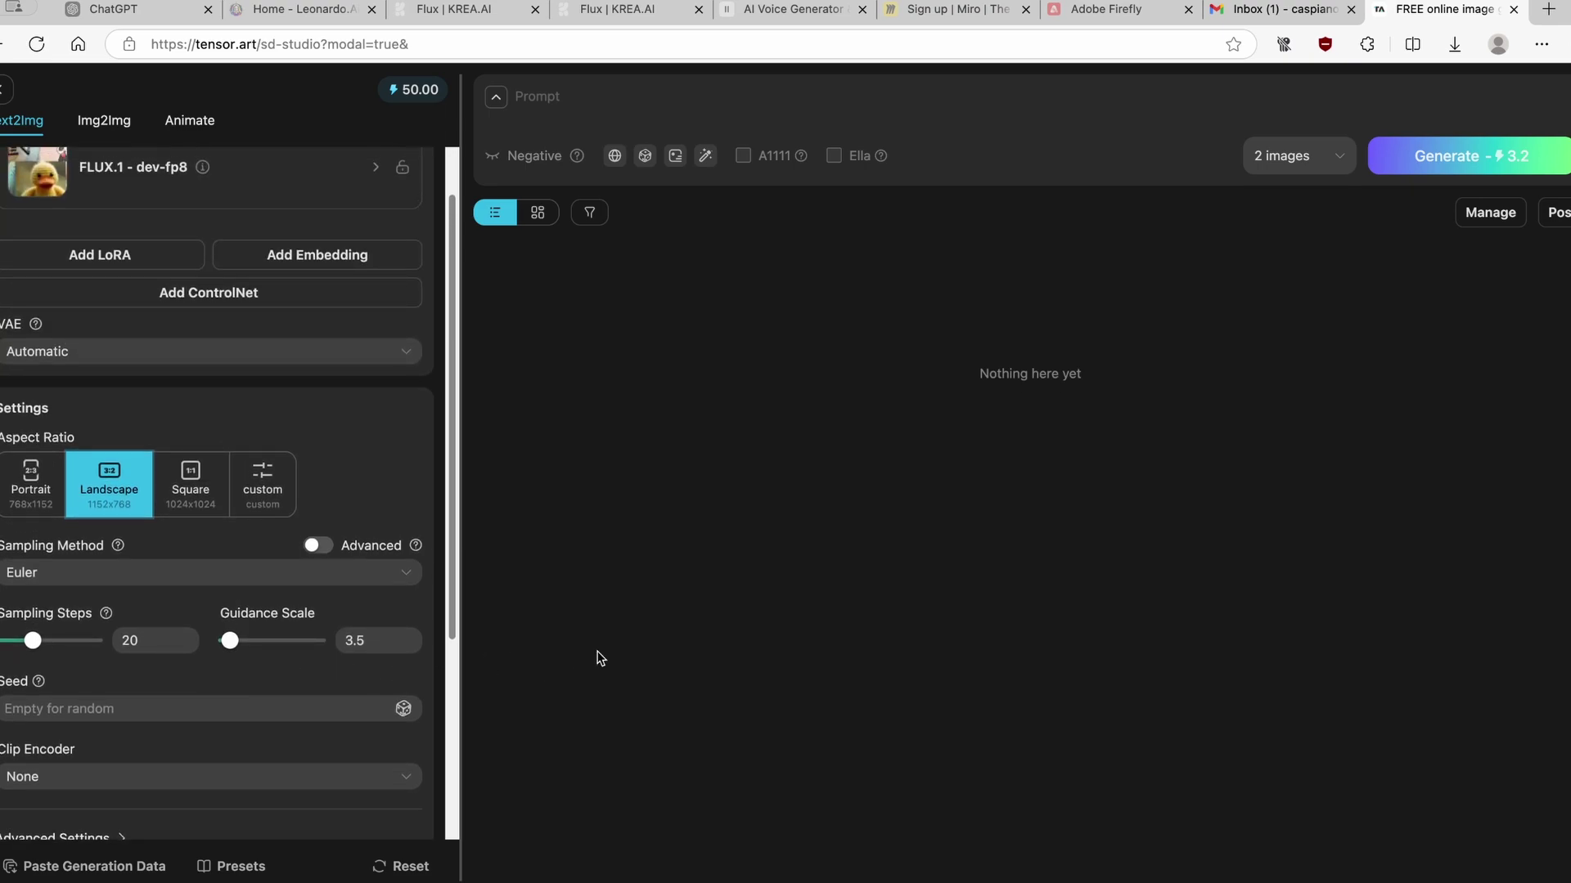
pyautogui.click(615, 102)
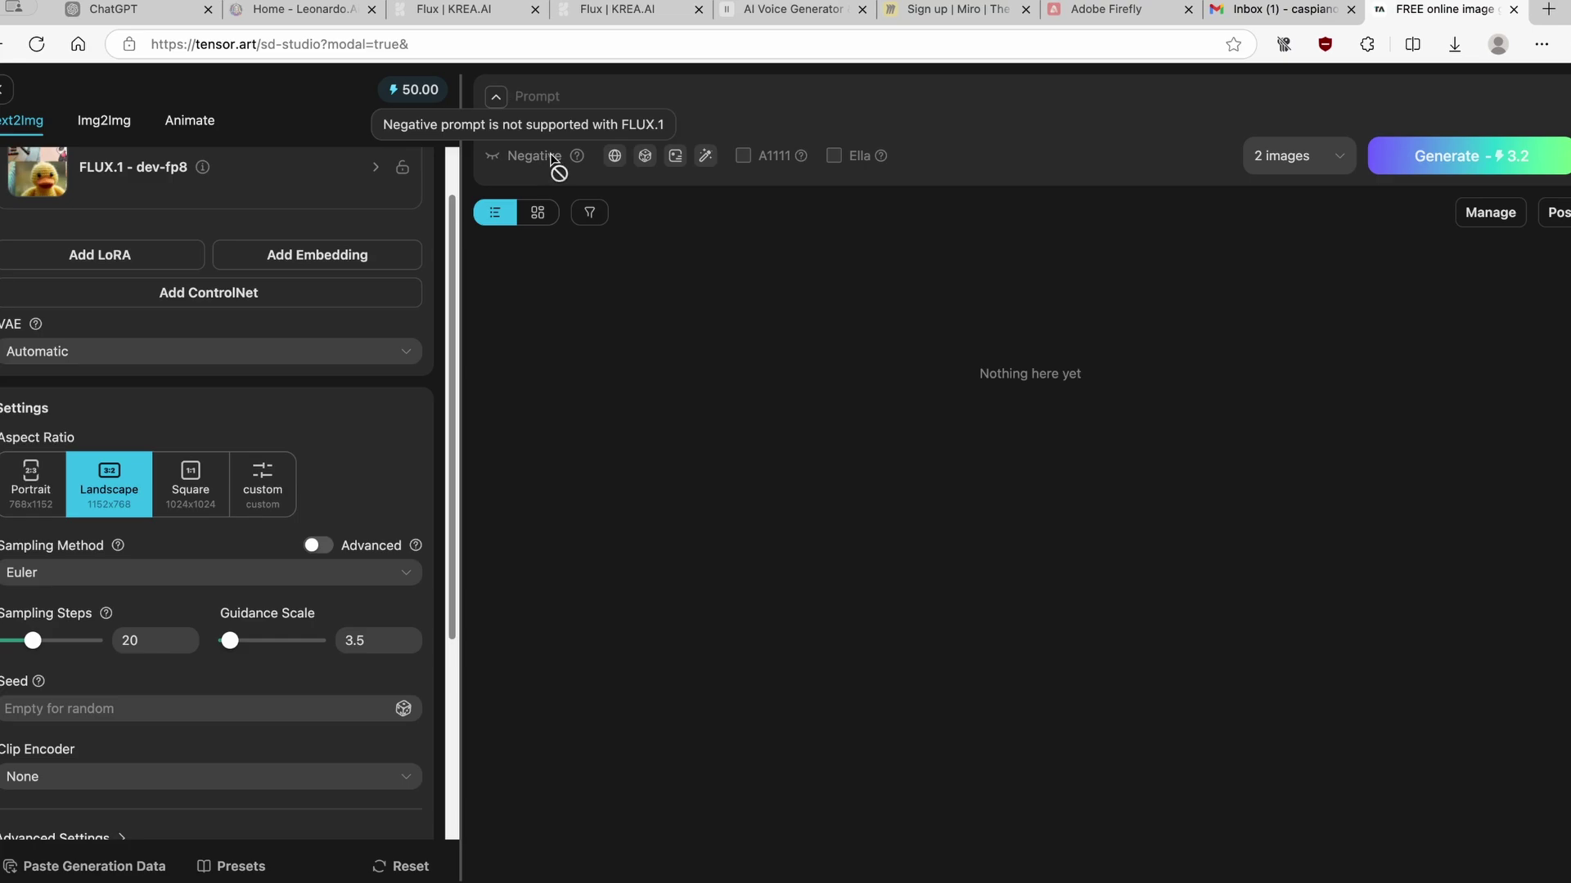
# Step: On Leonardo.Ai, open the red-LED smartphone community image to see its reflective-surface prompt
pyautogui.click(305, 11)
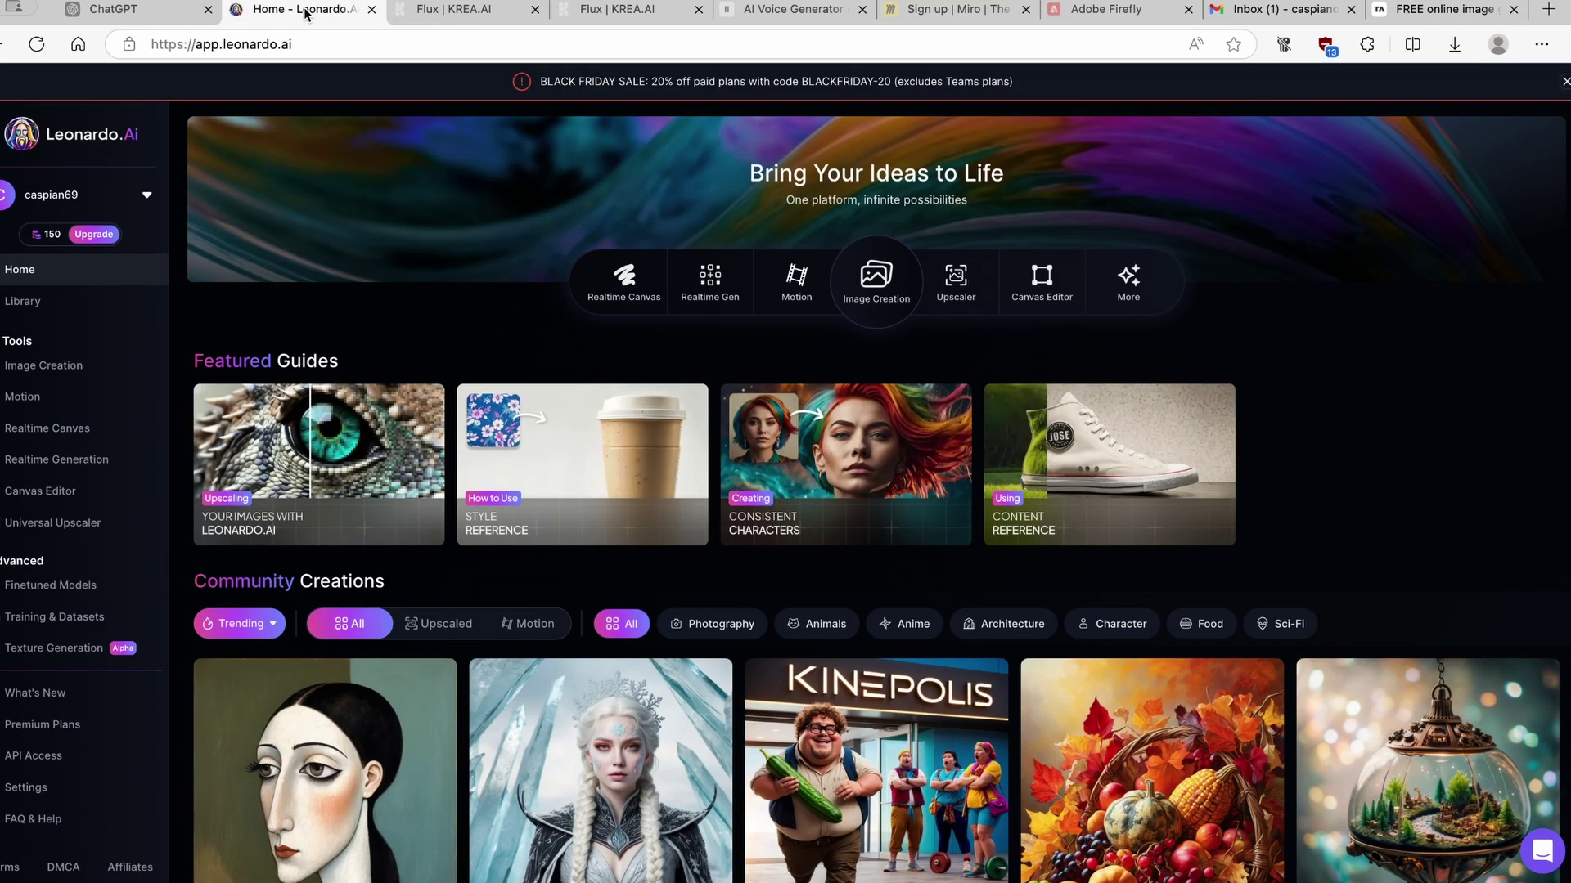
pyautogui.scroll(-3, 445, 309)
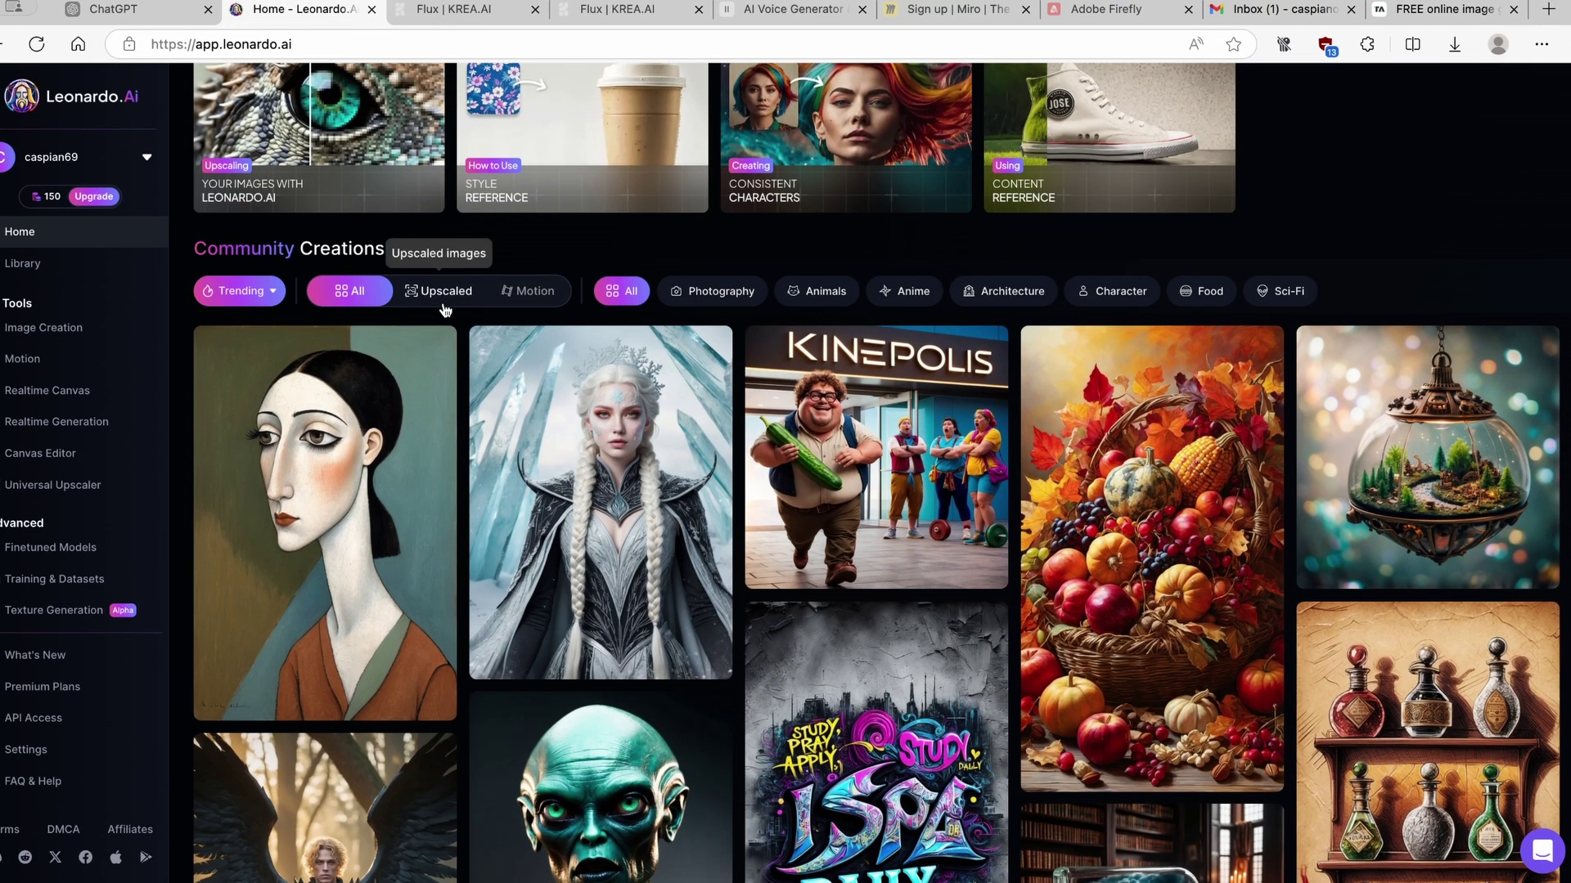
pyautogui.scroll(-15, 445, 310)
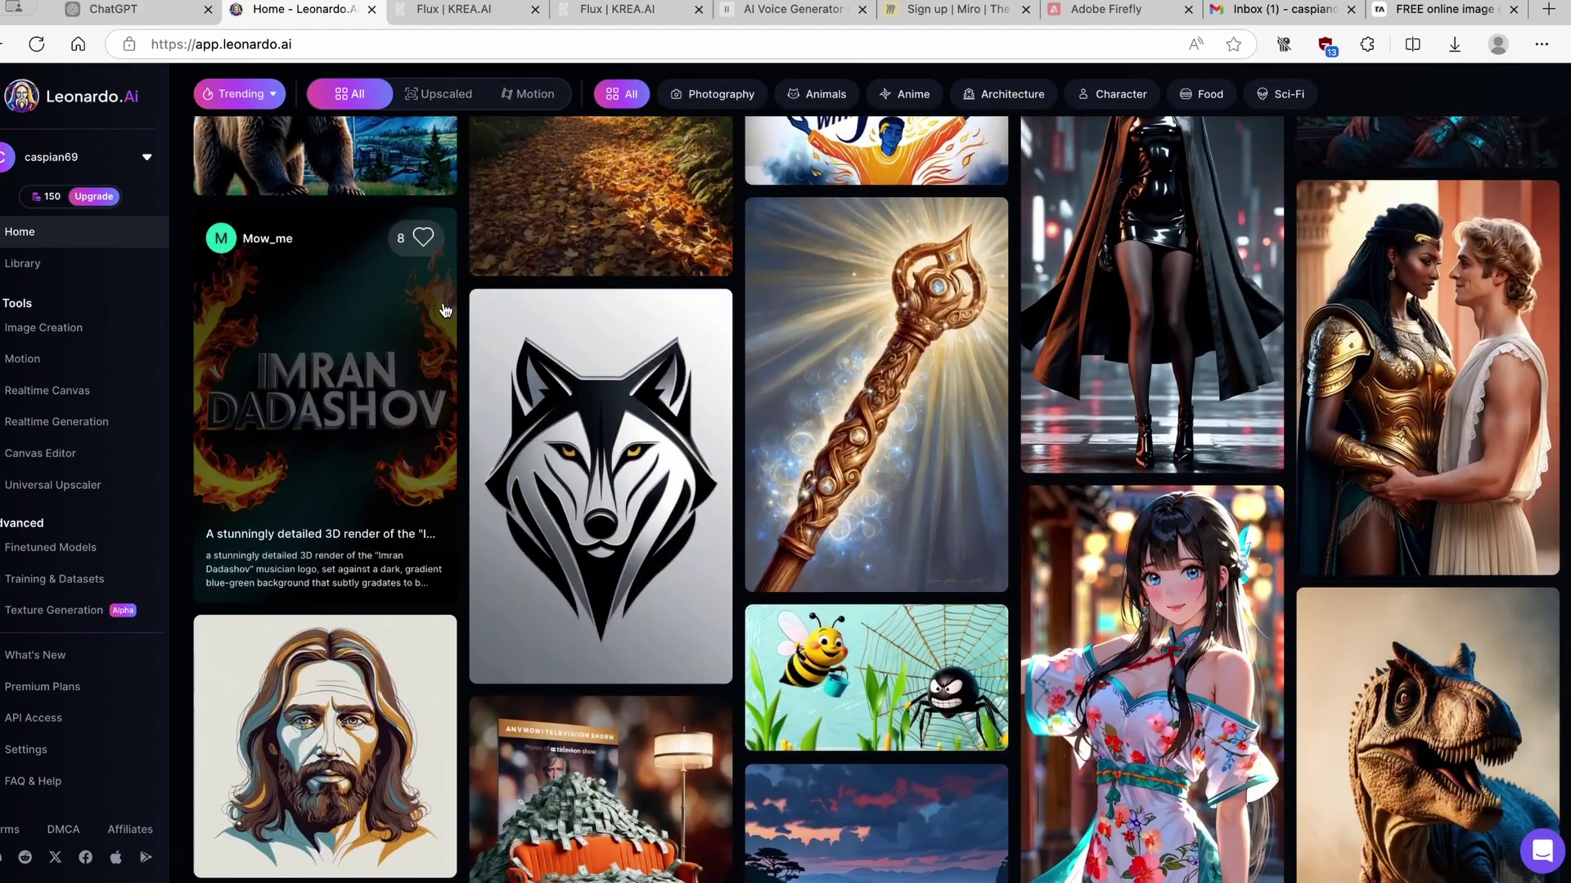
pyautogui.scroll(-10, 445, 310)
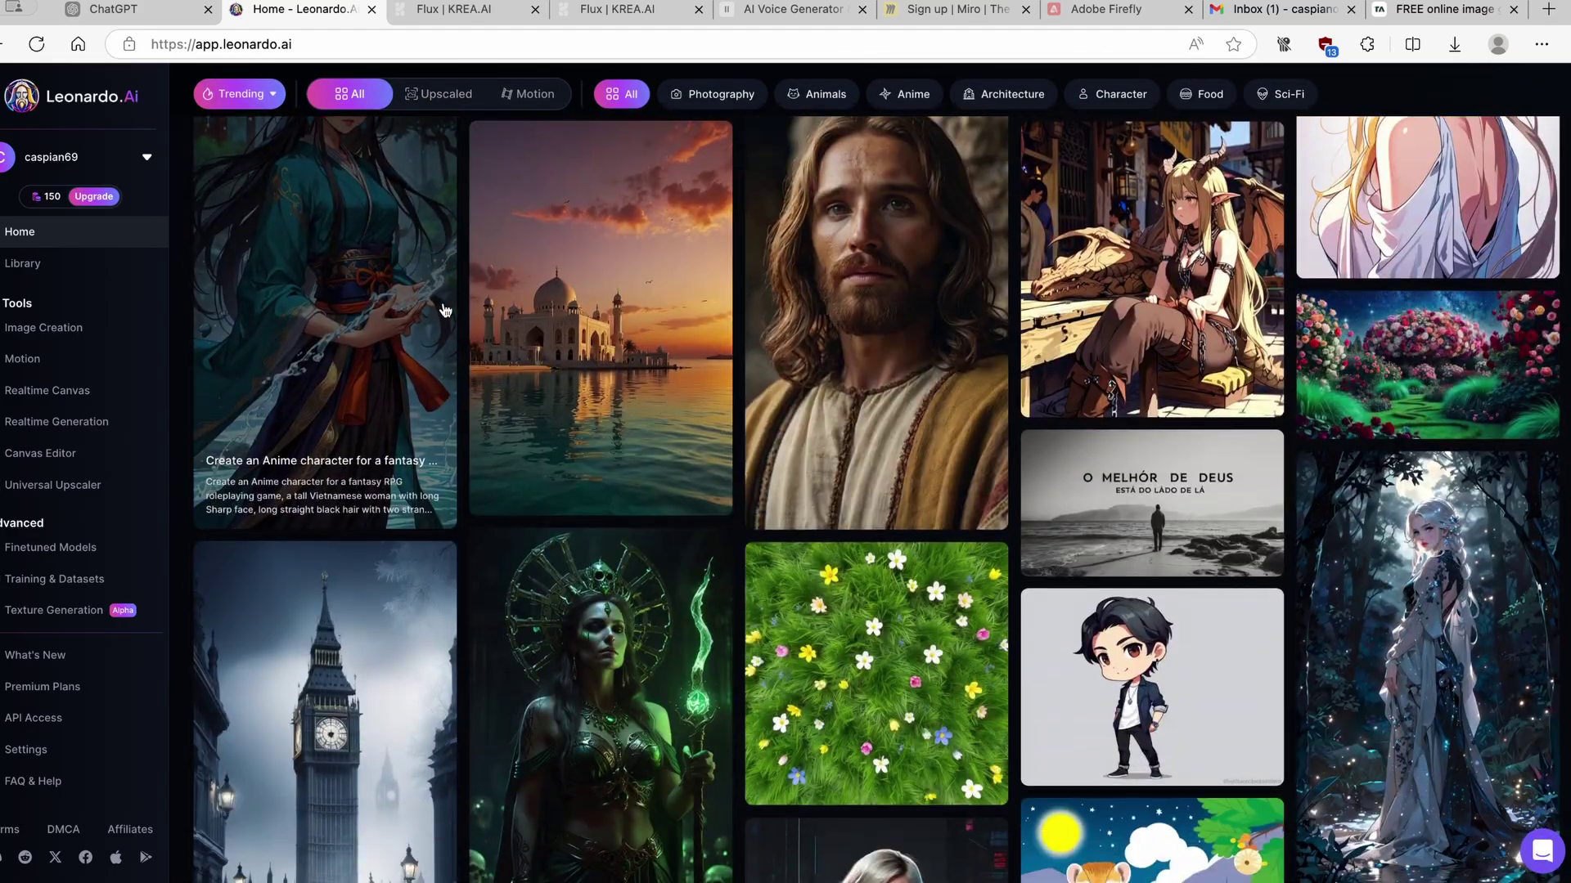
pyautogui.scroll(3, 445, 309)
pyautogui.scroll(15, 445, 309)
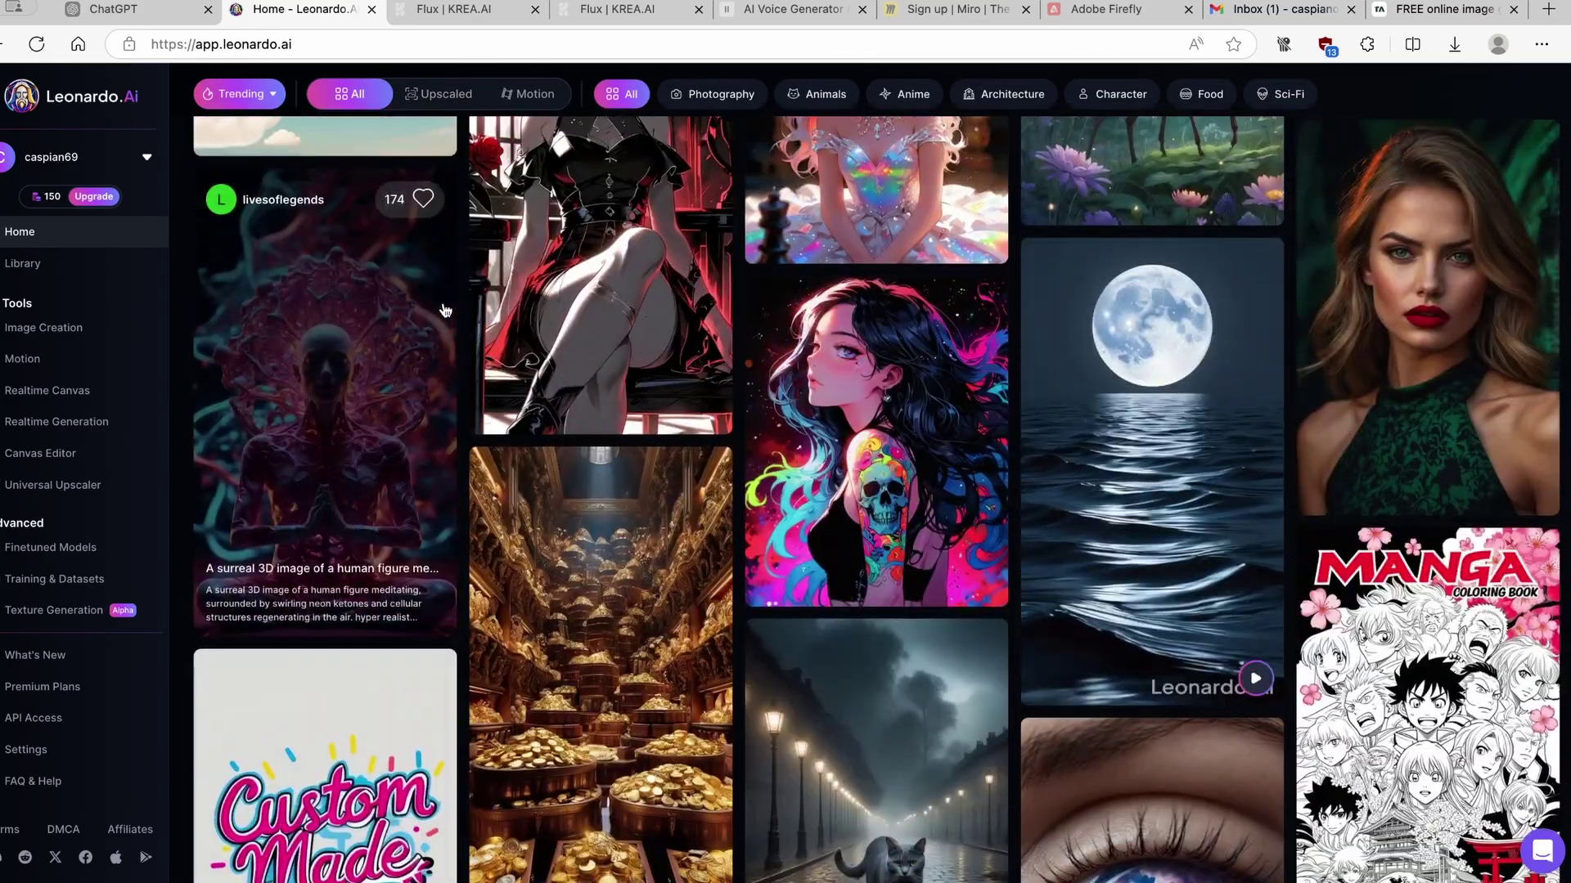
pyautogui.scroll(15, 445, 309)
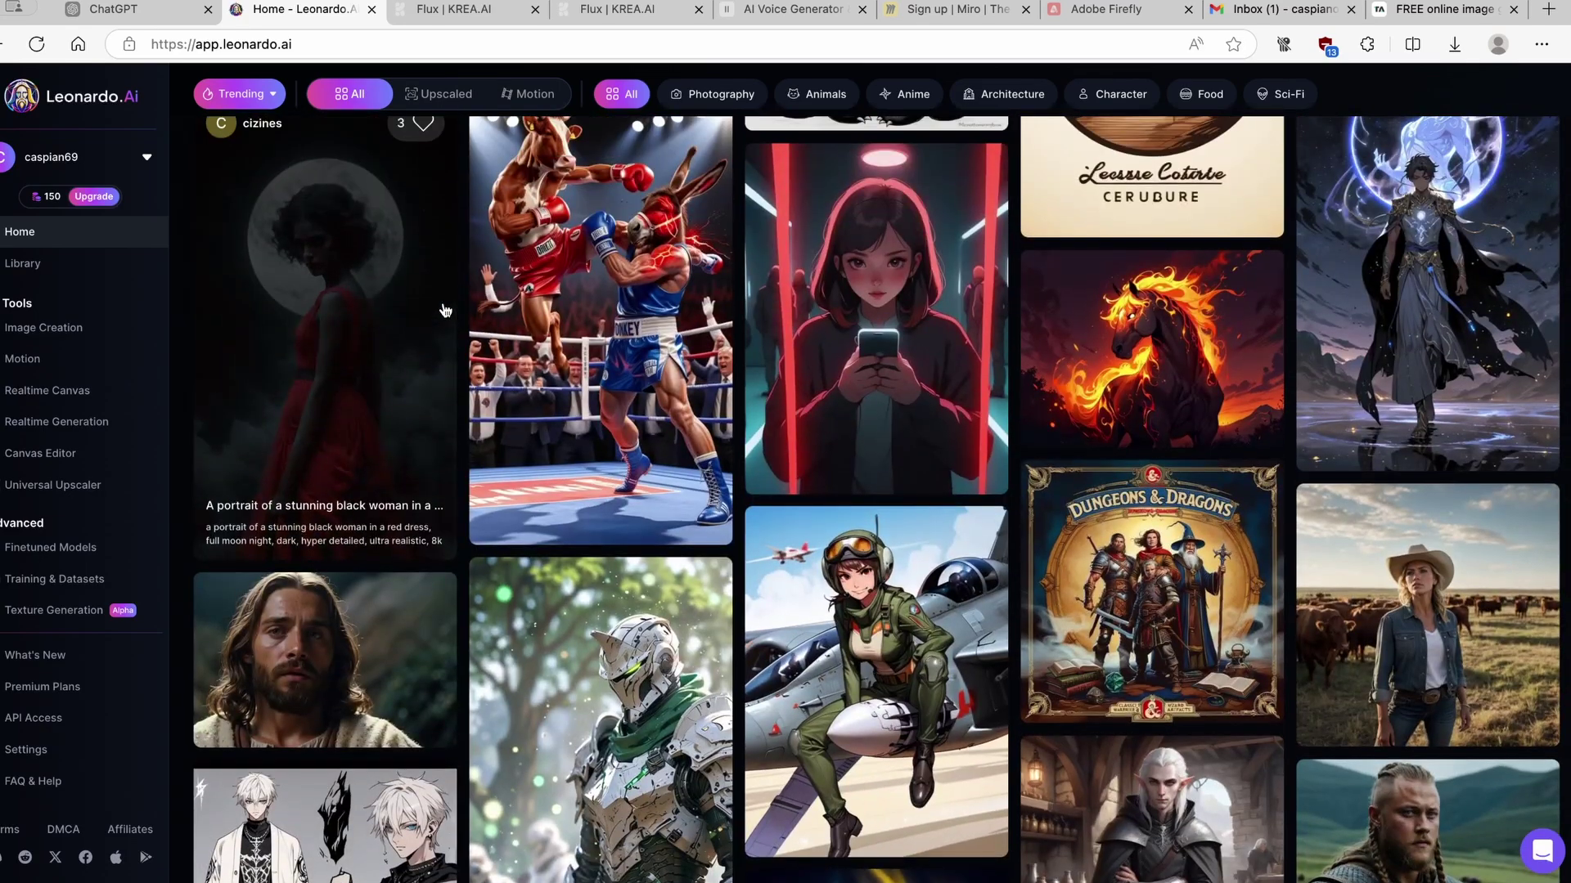
pyautogui.scroll(3, 445, 310)
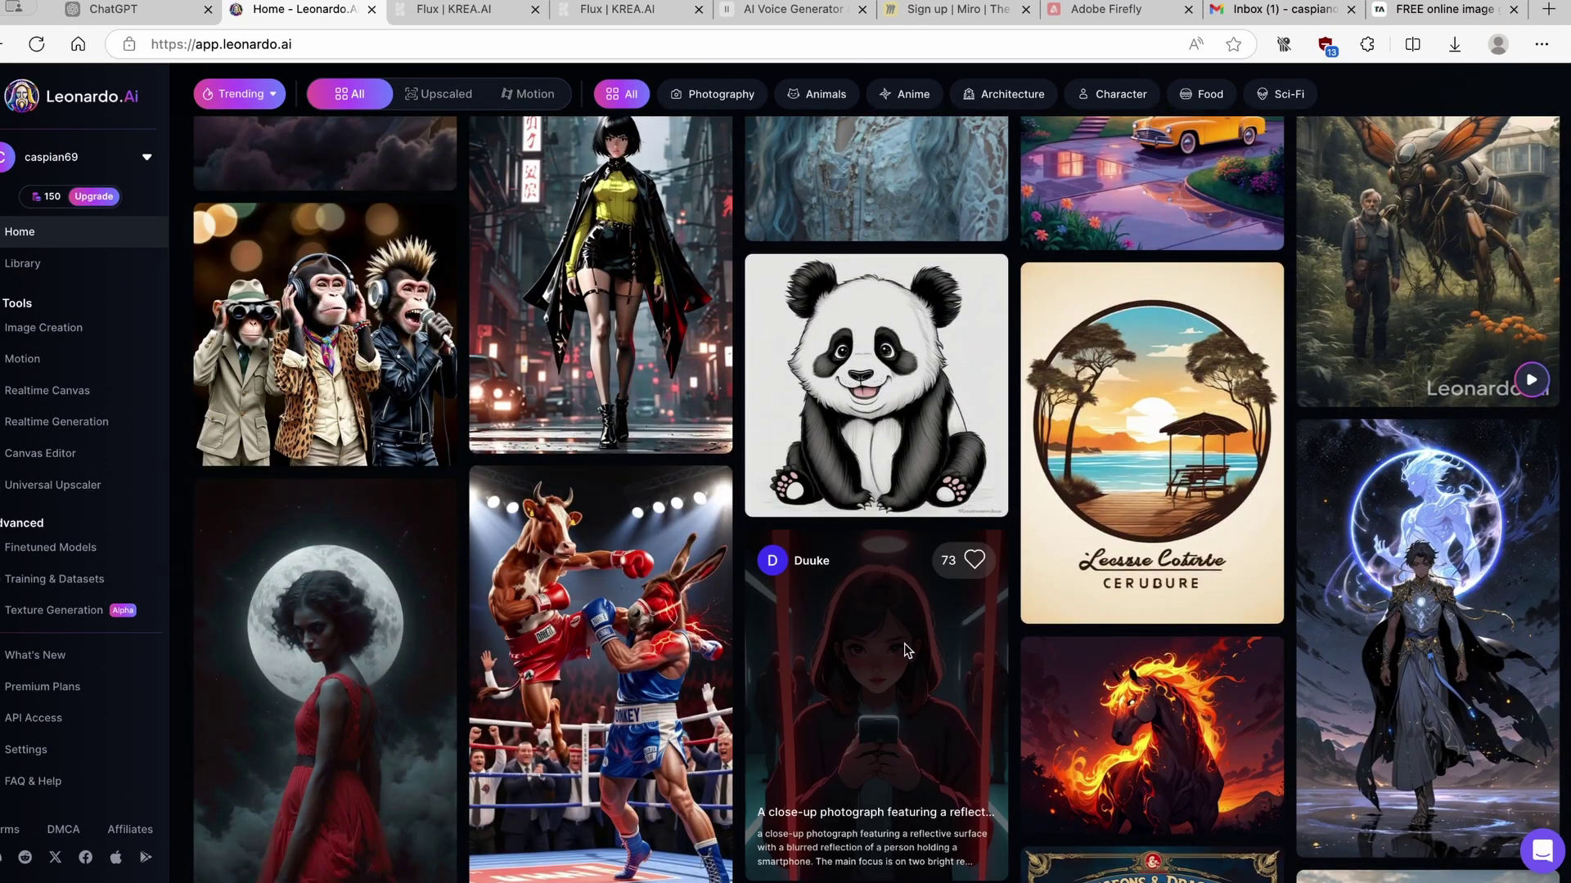
pyautogui.click(904, 643)
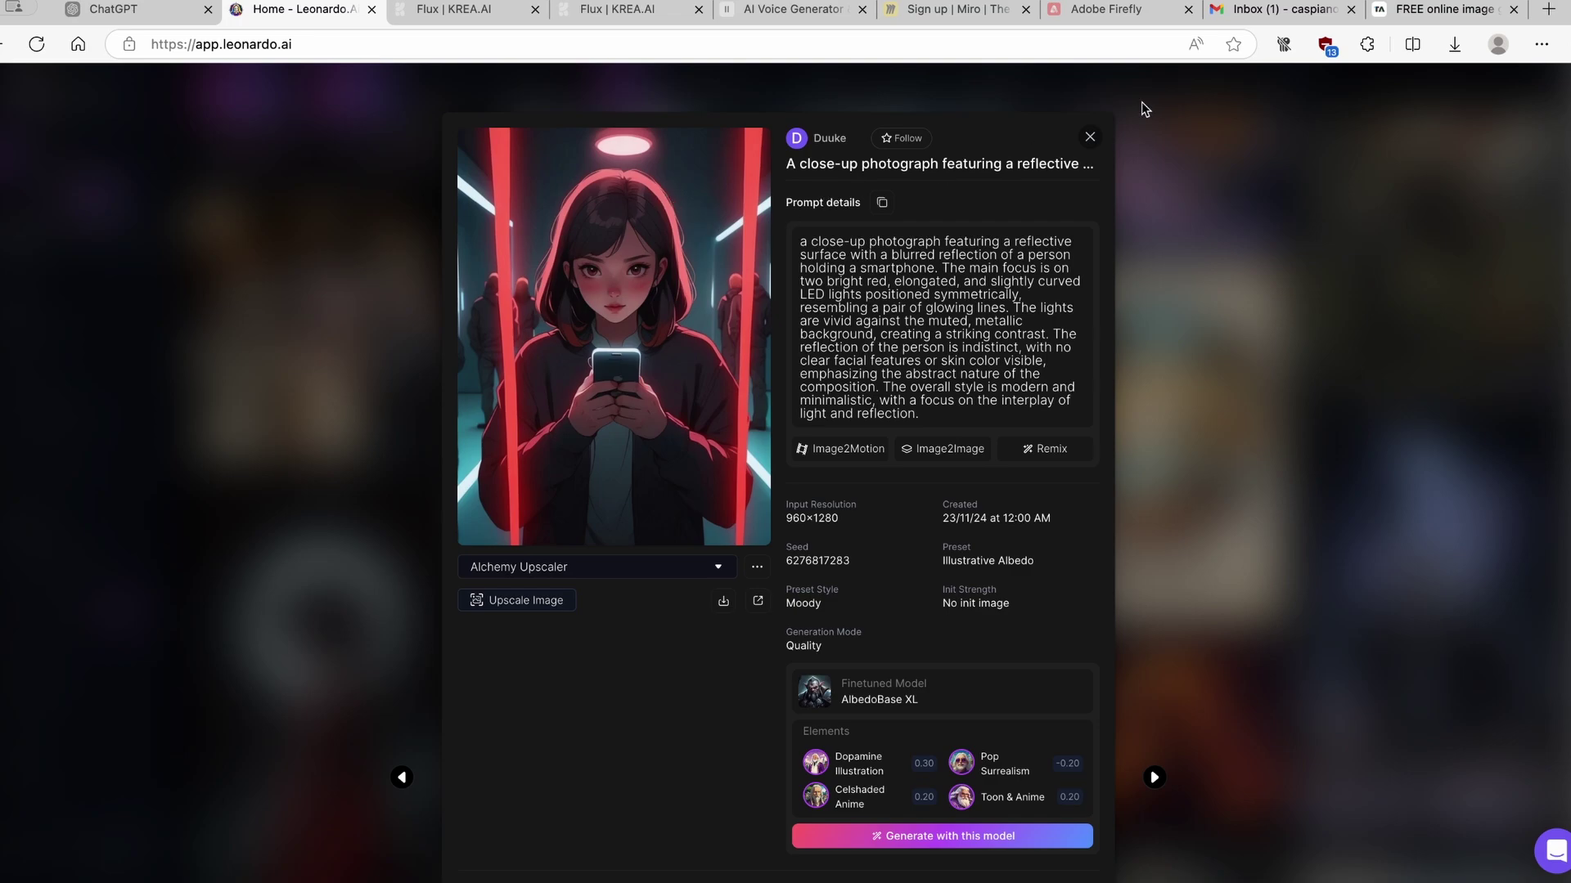
# Step: Paste the reflective-surface smartphone prompt into Tensor.Art and keep the batch at 2 images
pyautogui.click(1413, 14)
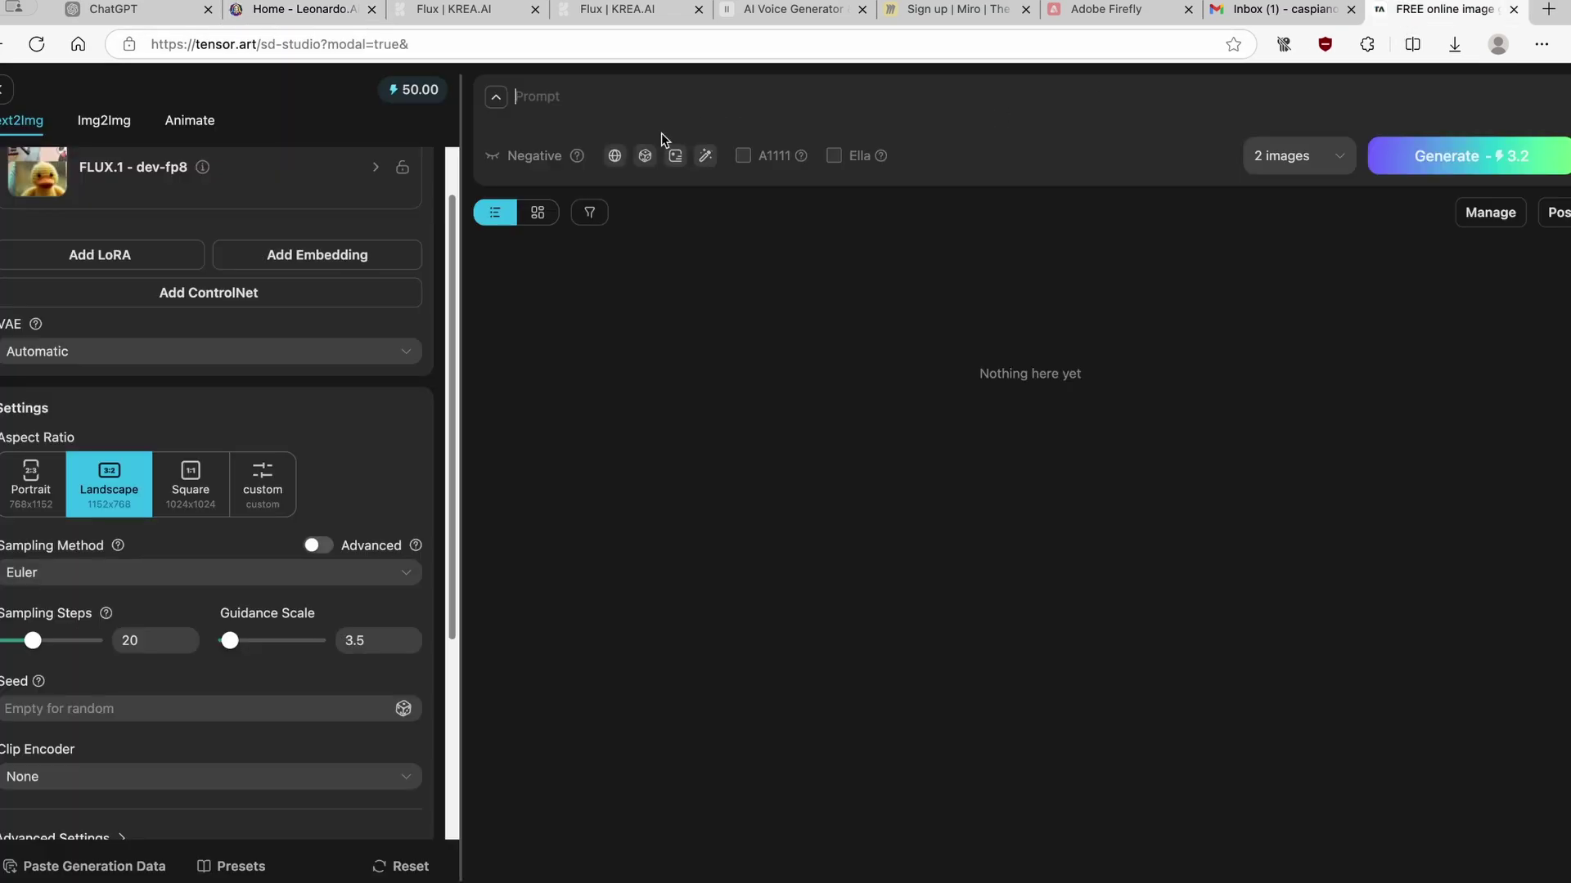
pyautogui.write('a close-up photograph featuring a reflective surface with a blurred reflection of a person holding a smartphone. The main focus is on two bright red, elongated, and slightly curved LED lights positioned symmetrically, resembling a pair of glowing lines. The lights are vivid against the muted, metallic background, creating a striking contrast. The reflection of the person is indistinct, with no clear facial features or skin color visible, emphasizing the abstract nature of the composition. The overall style is modern and minimalistic, with a focus on the interplay of light and reflection.')
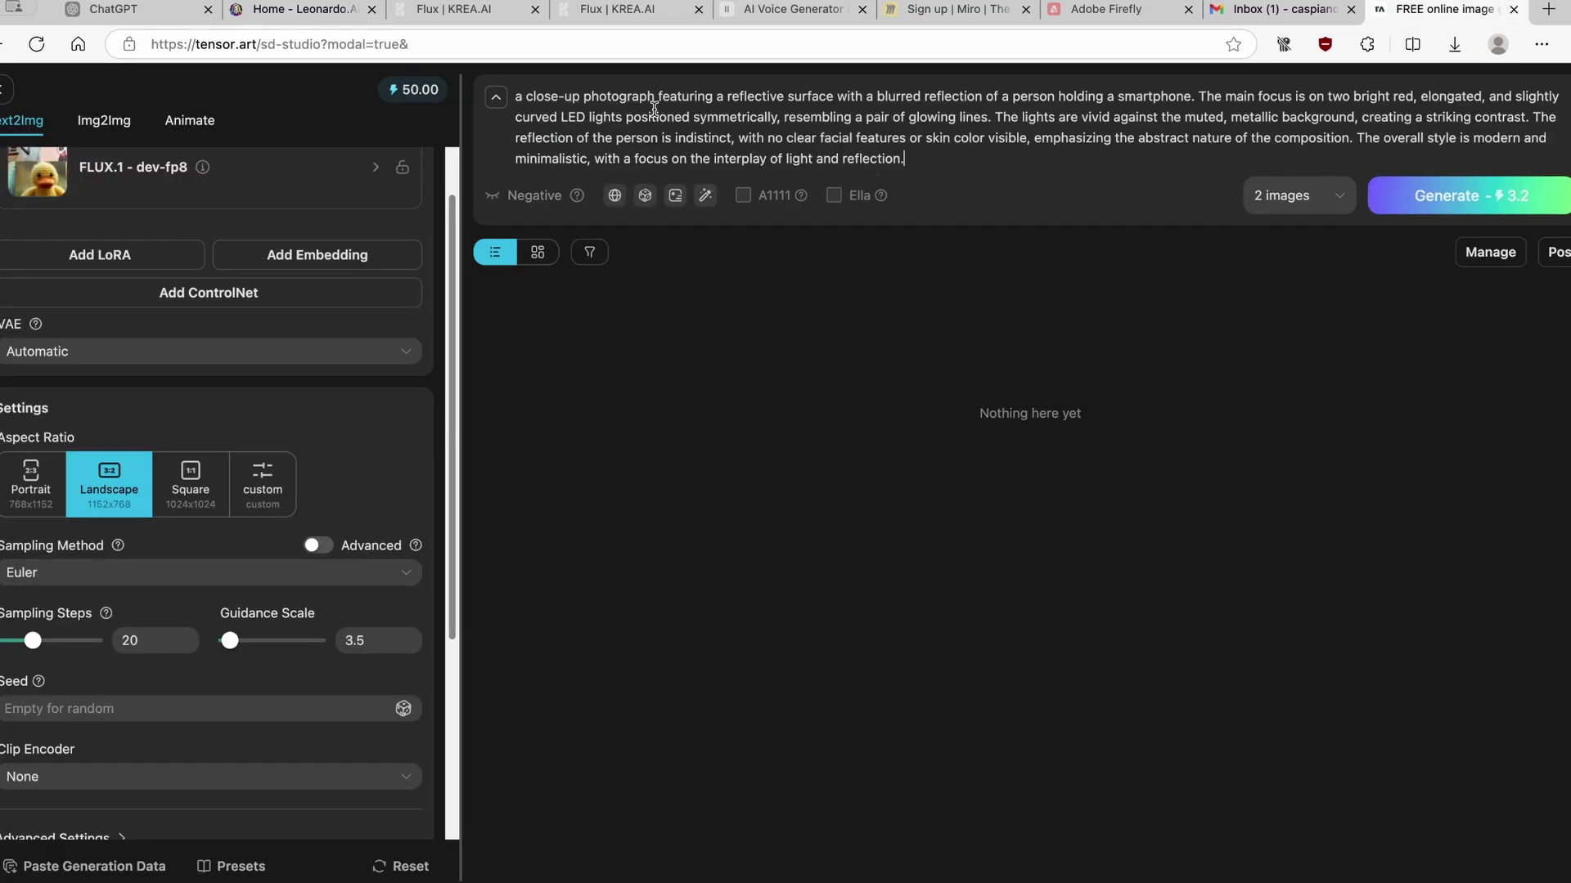
pyautogui.press('super+a')
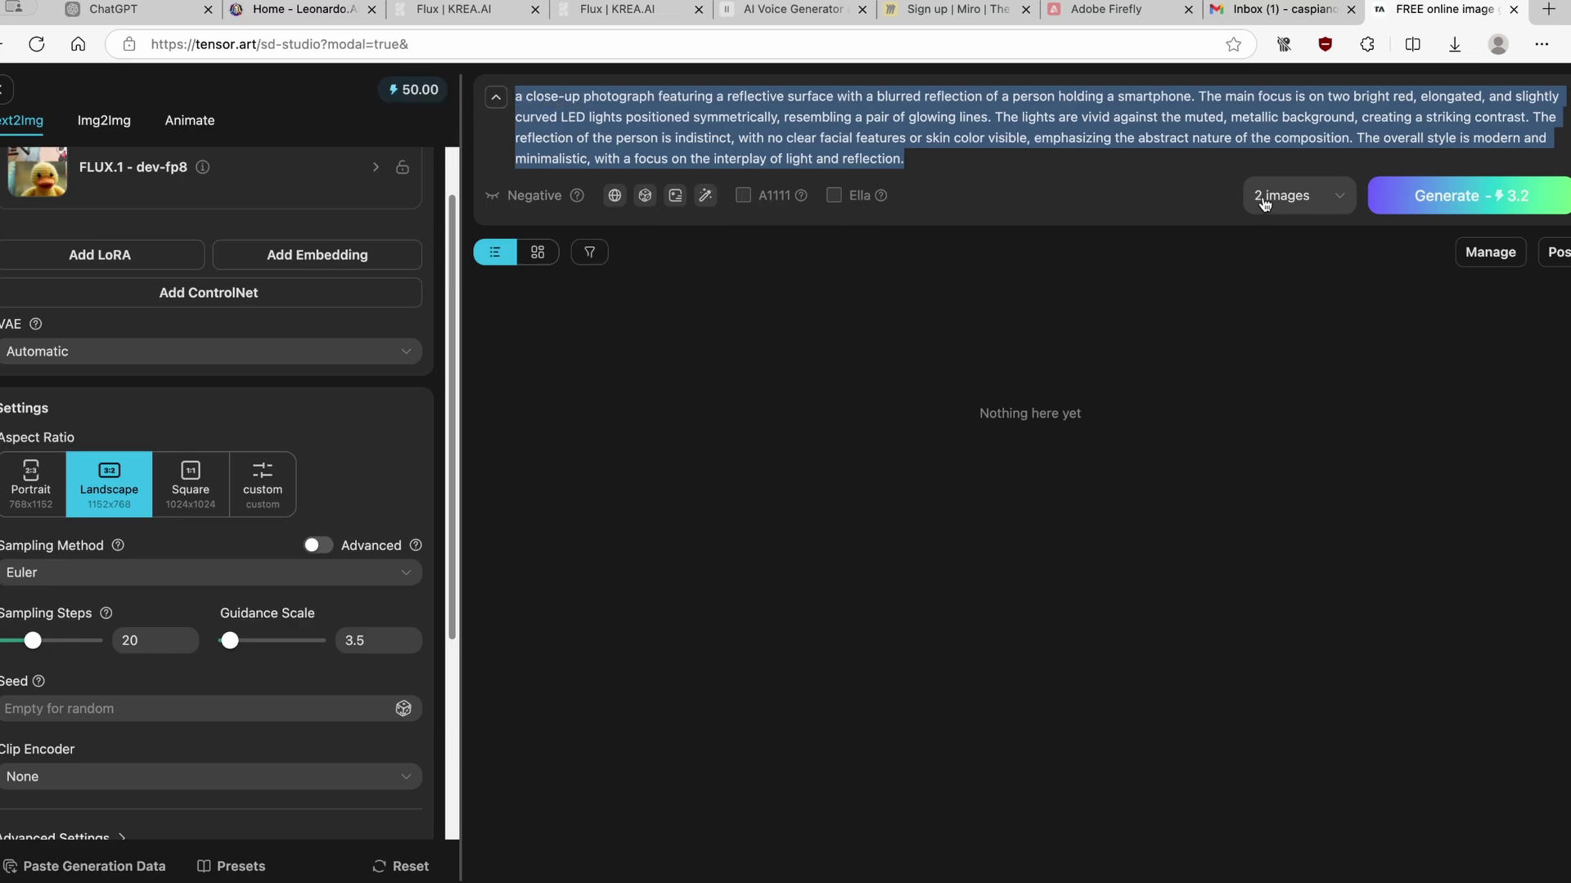
pyautogui.click(1323, 200)
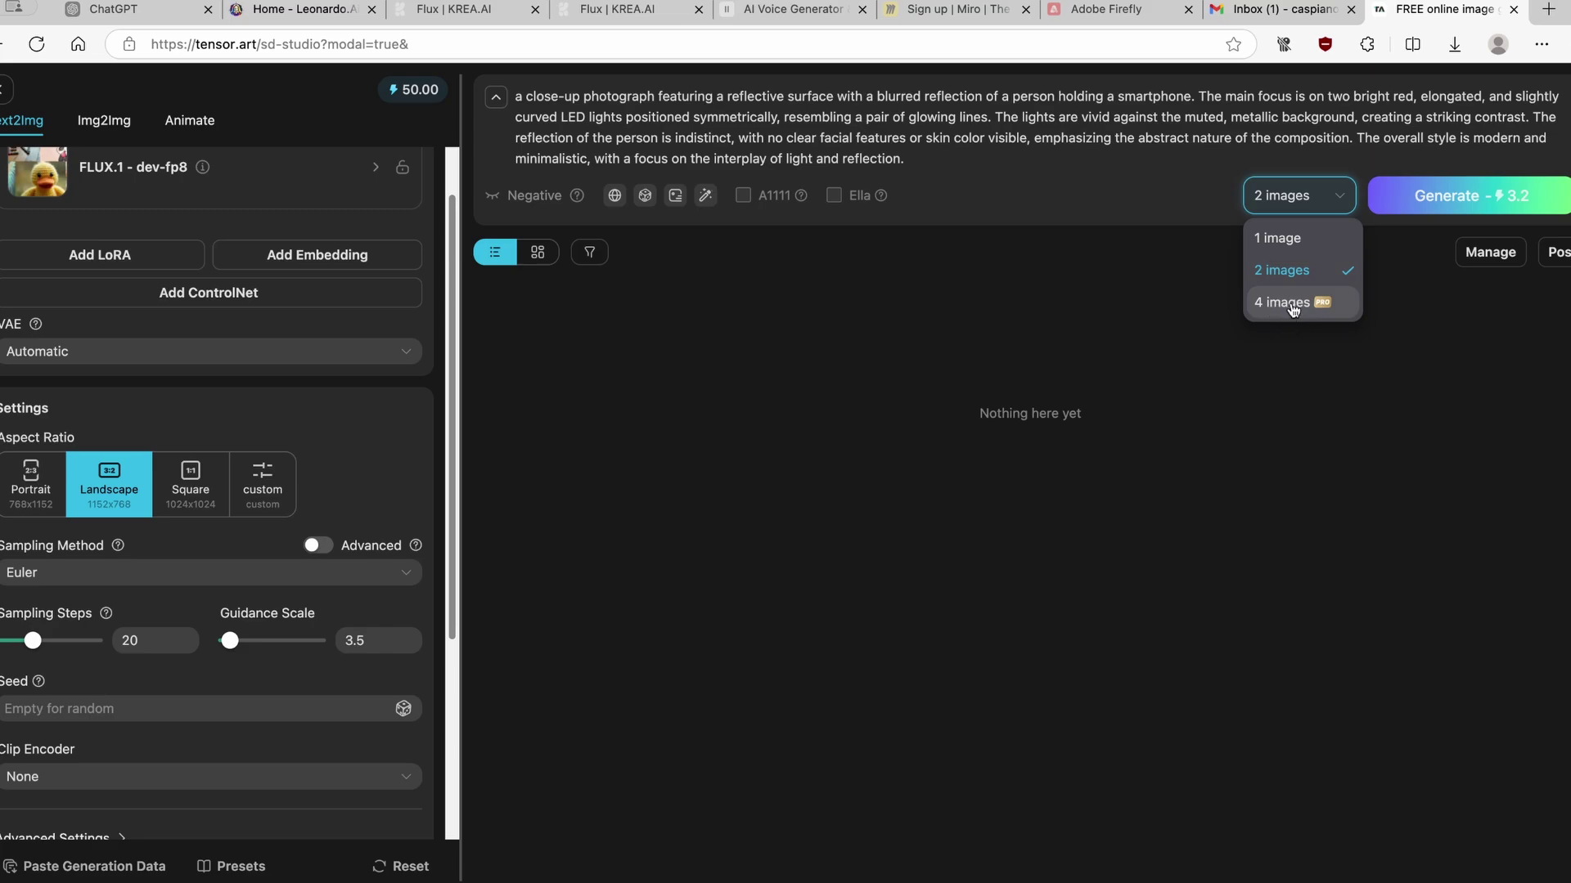
pyautogui.click(1291, 272)
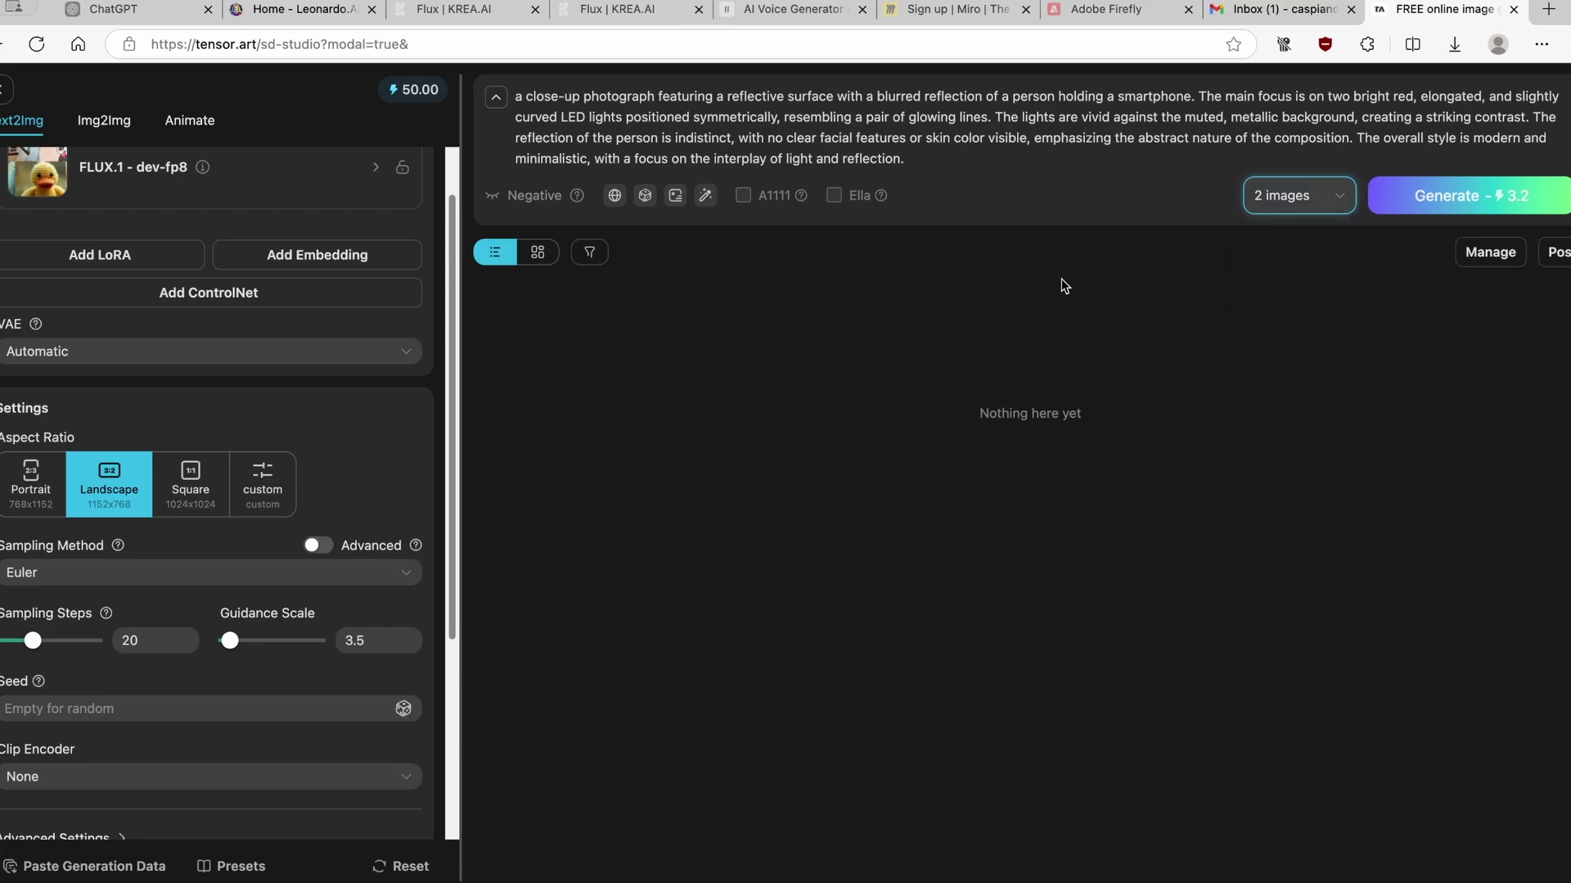
pyautogui.click(537, 252)
pyautogui.click(508, 257)
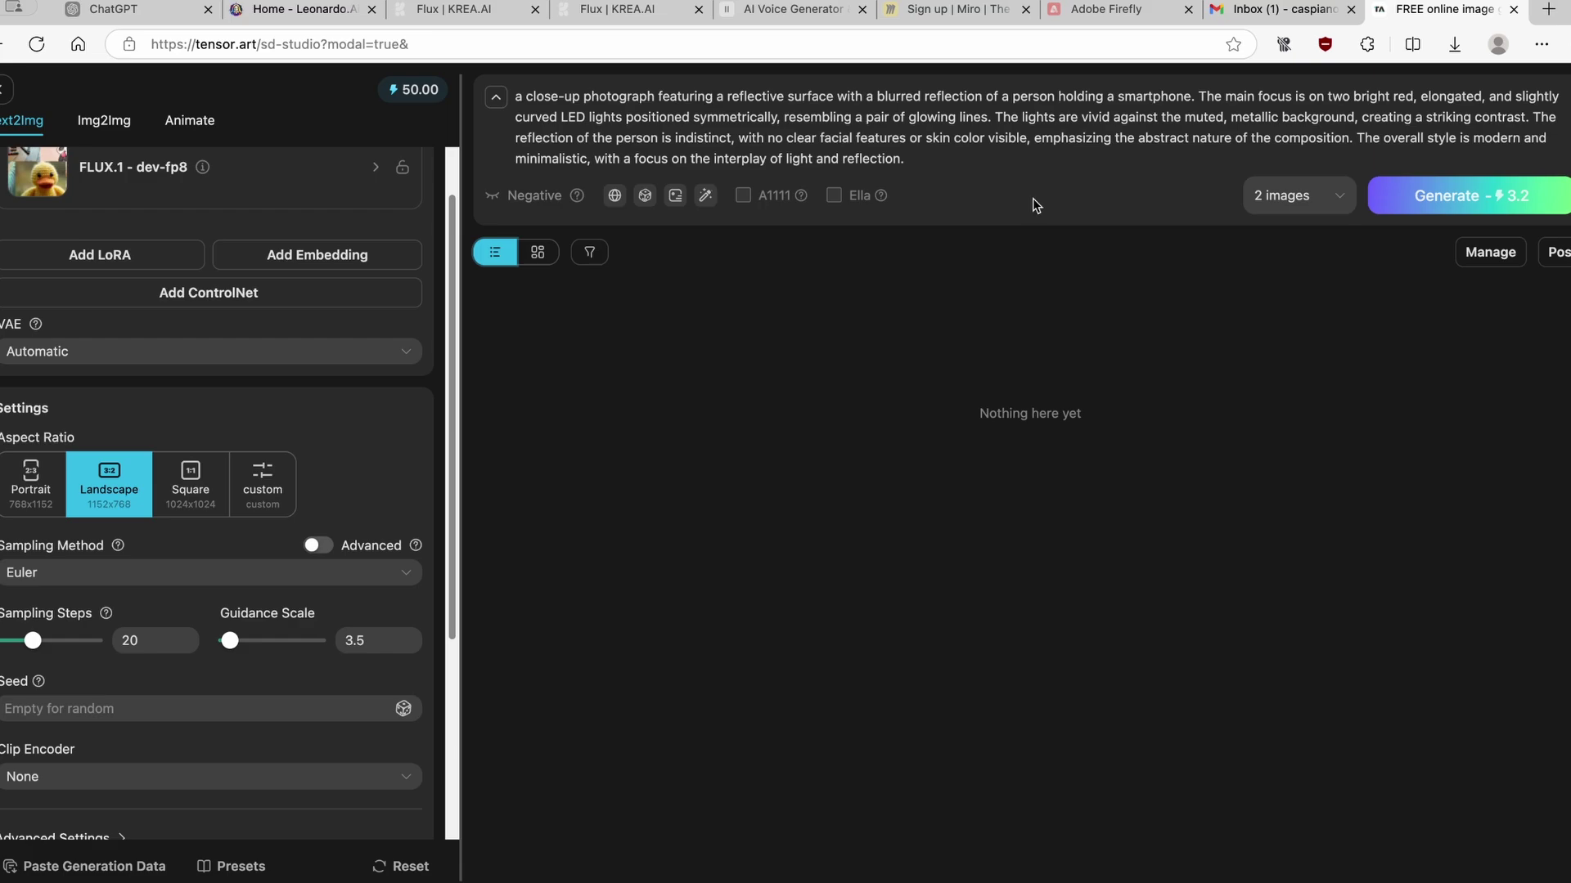
# Step: Generate the two FLUX images and view each one full size before closing the preview
pyautogui.click(1460, 202)
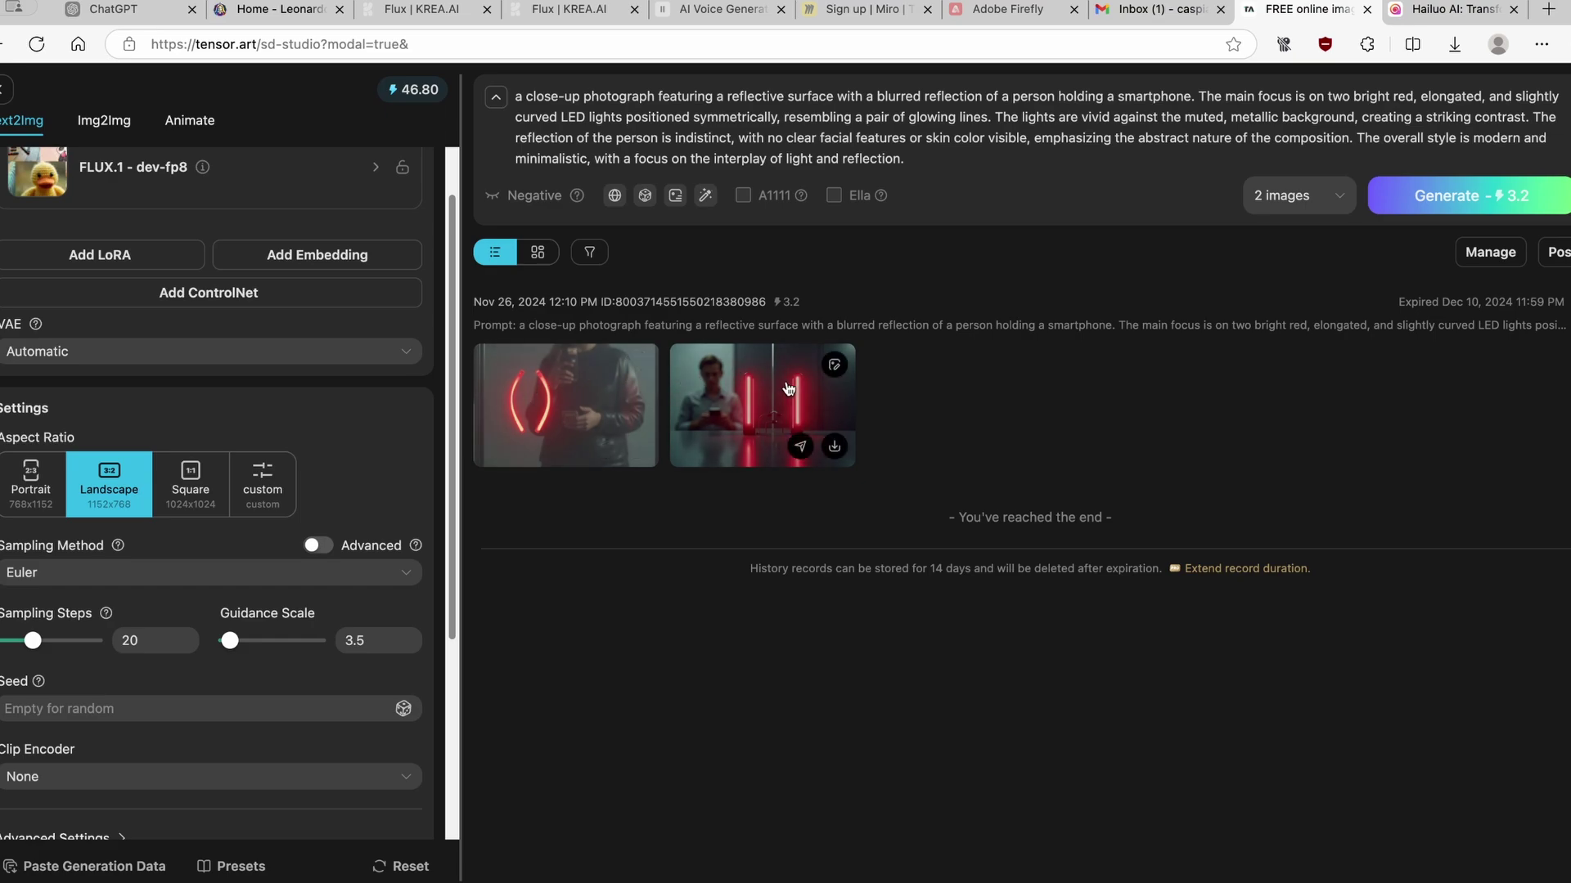
pyautogui.click(602, 398)
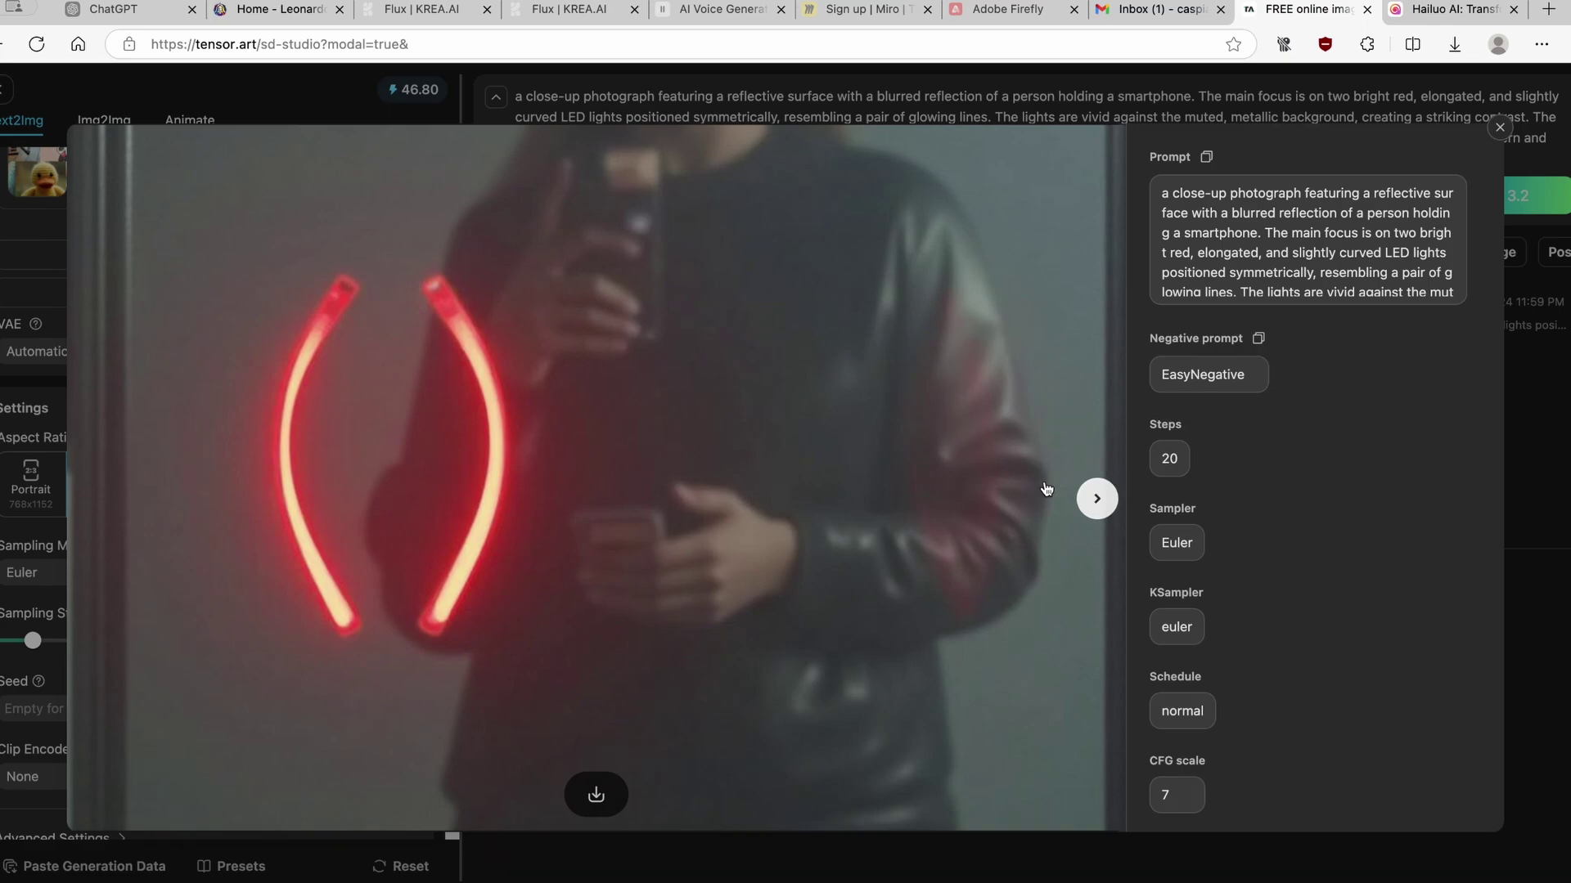
pyautogui.click(1093, 501)
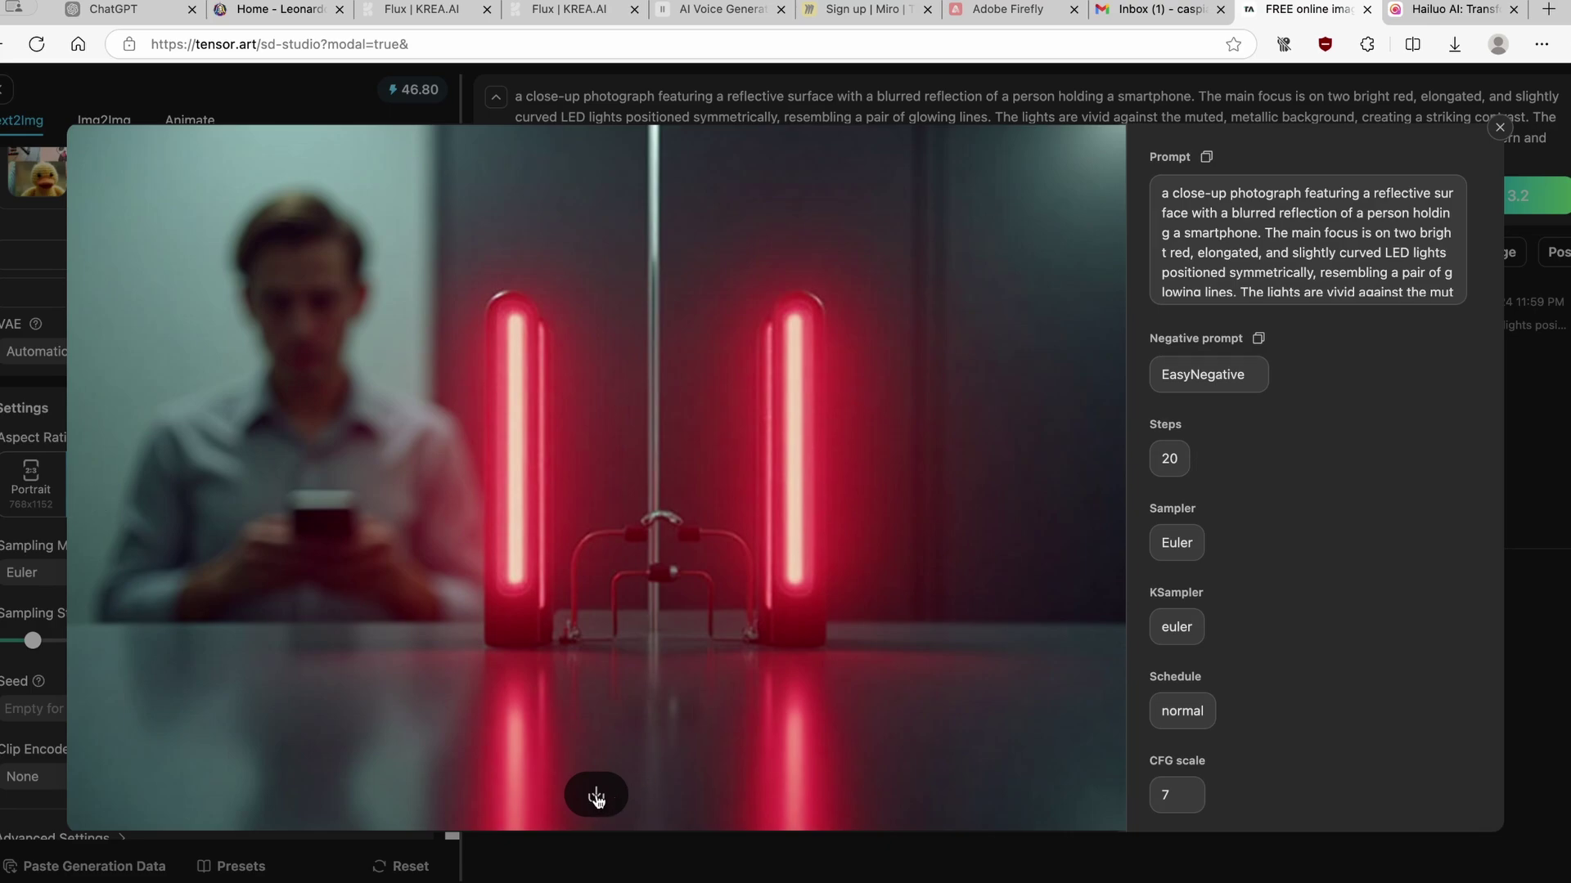
pyautogui.press('Escape')
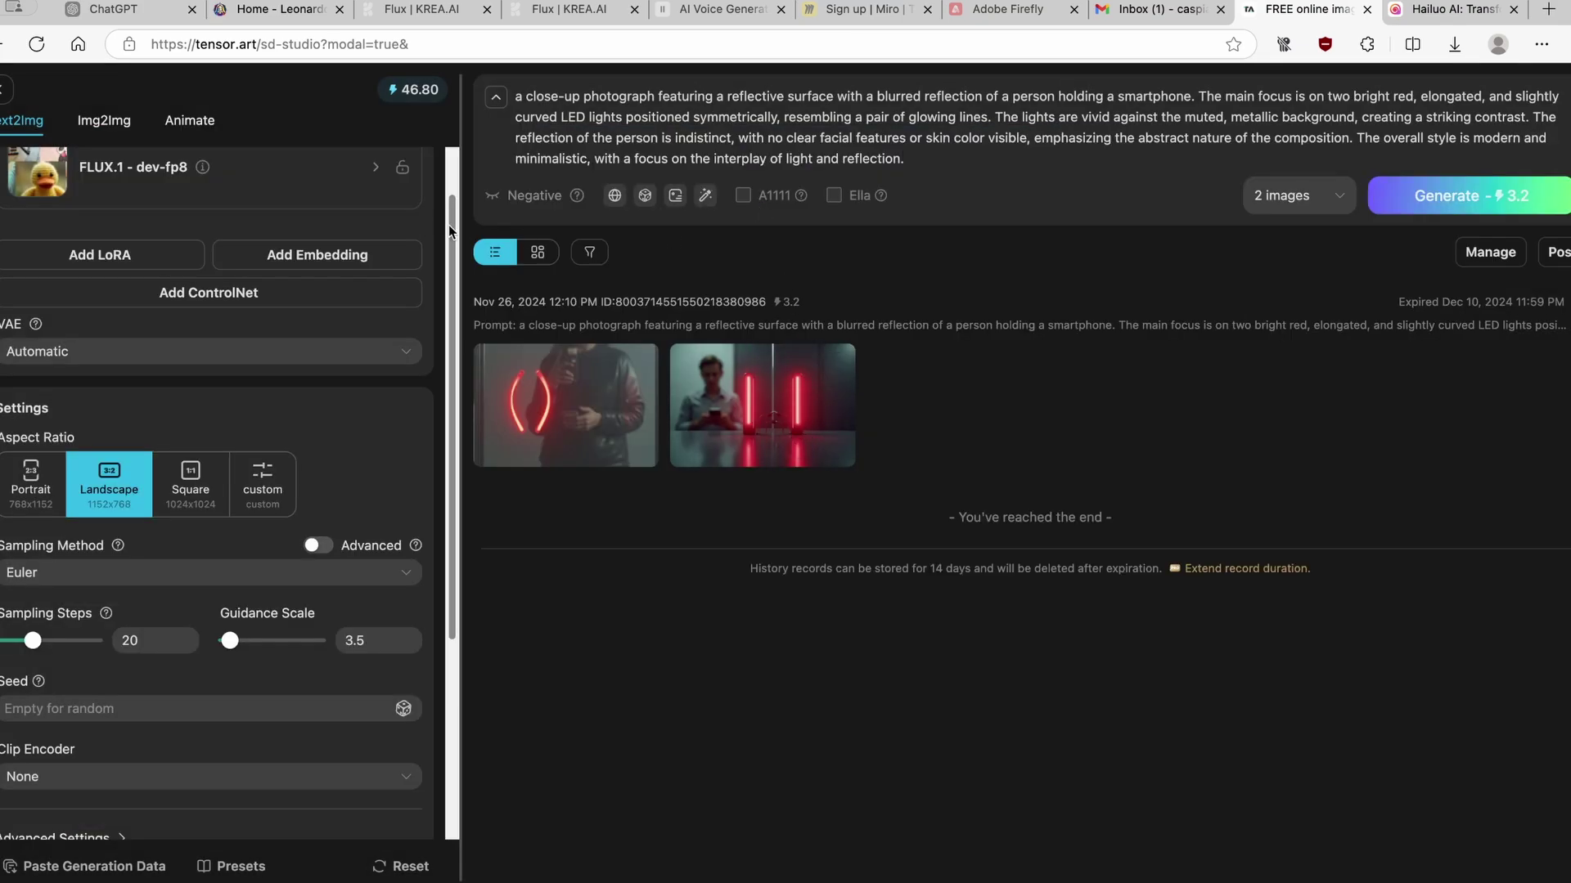
# Step: Switch to Animate with the EpiCRealism - pure Evo model at Landscape 768x512
pyautogui.click(197, 129)
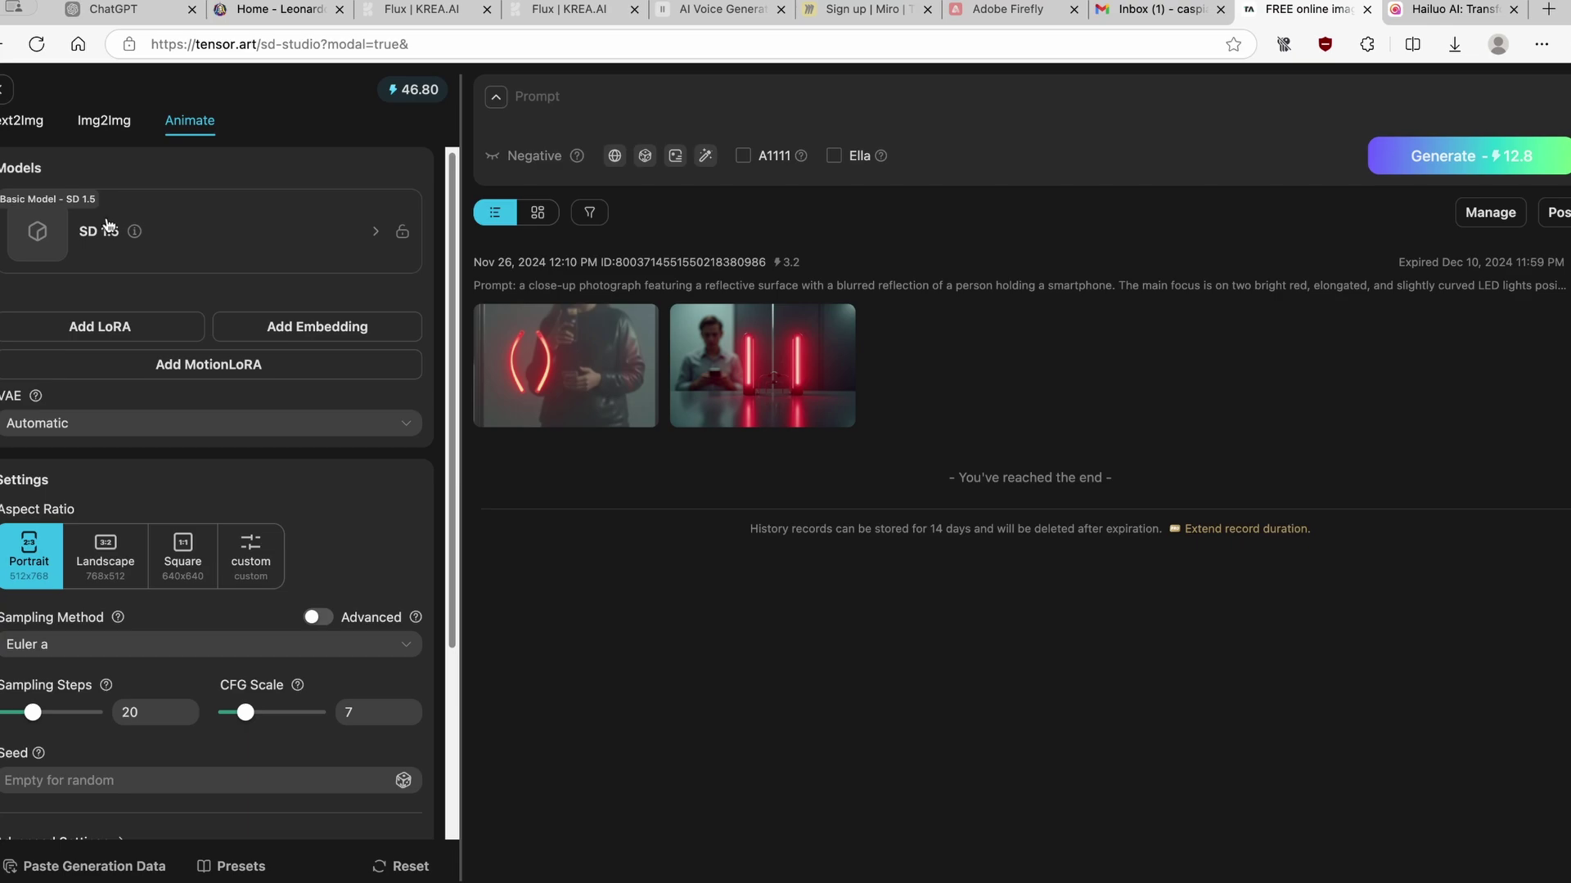
pyautogui.click(377, 233)
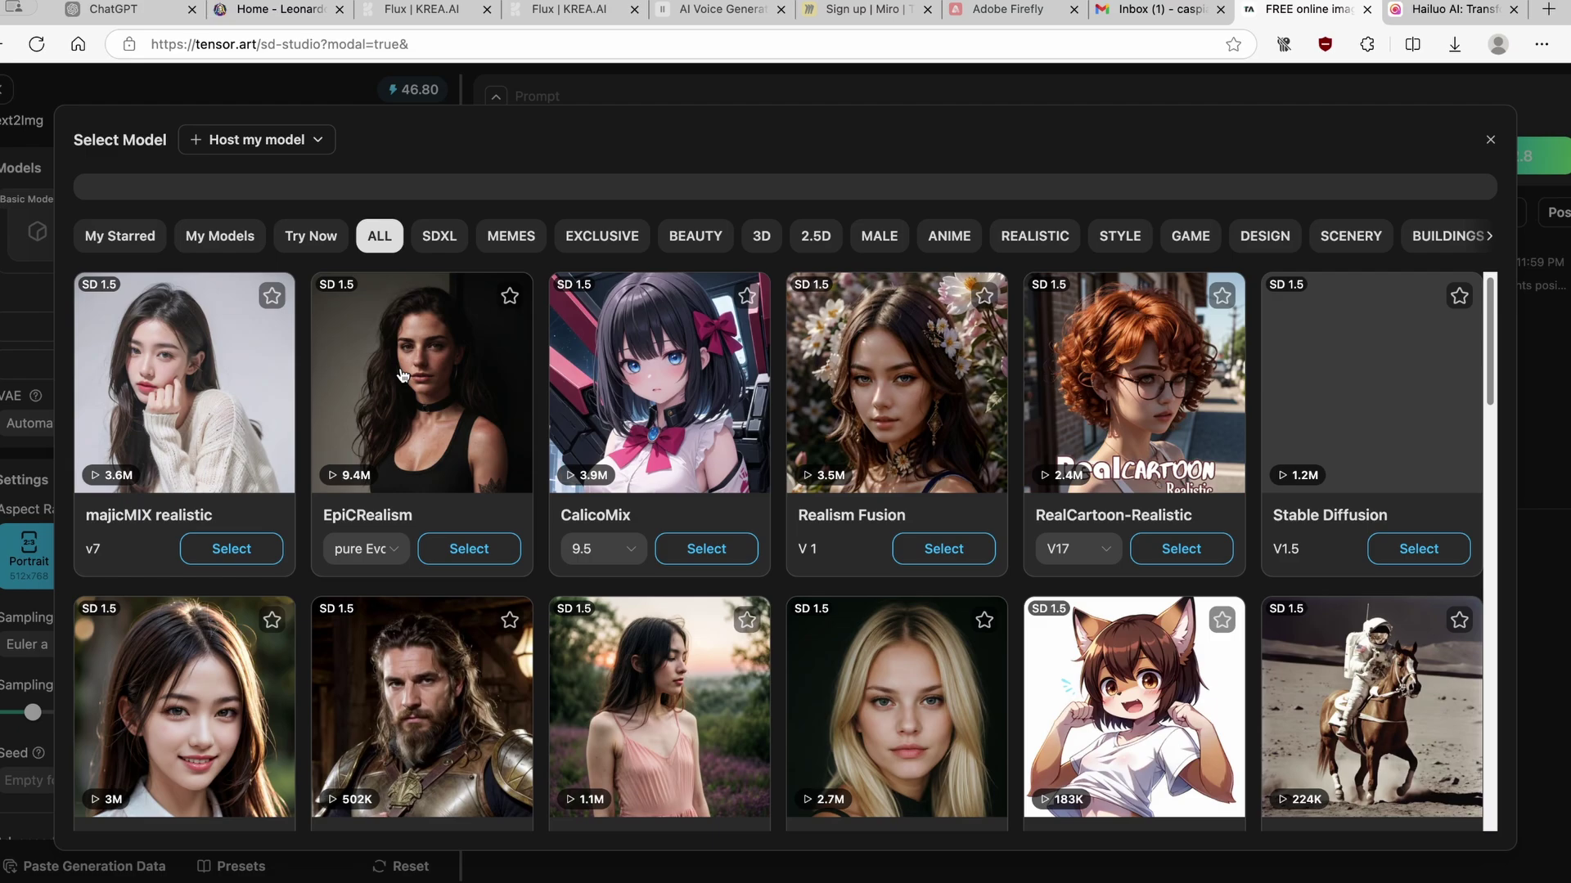
pyautogui.scroll(-3, 422, 418)
pyautogui.scroll(3, 425, 415)
pyautogui.click(483, 556)
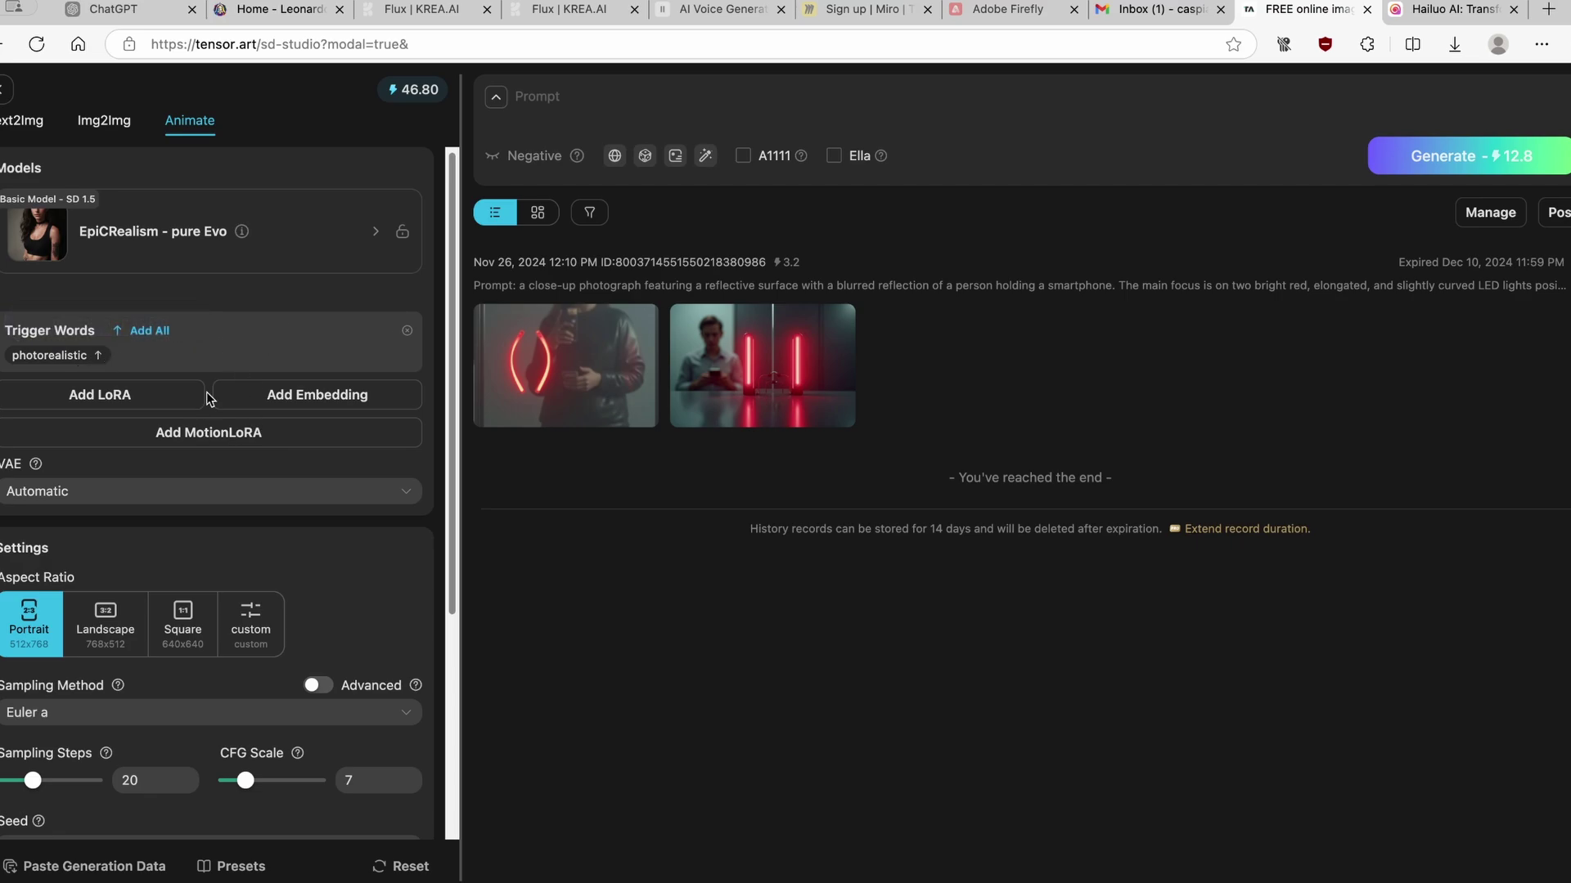
pyautogui.click(104, 624)
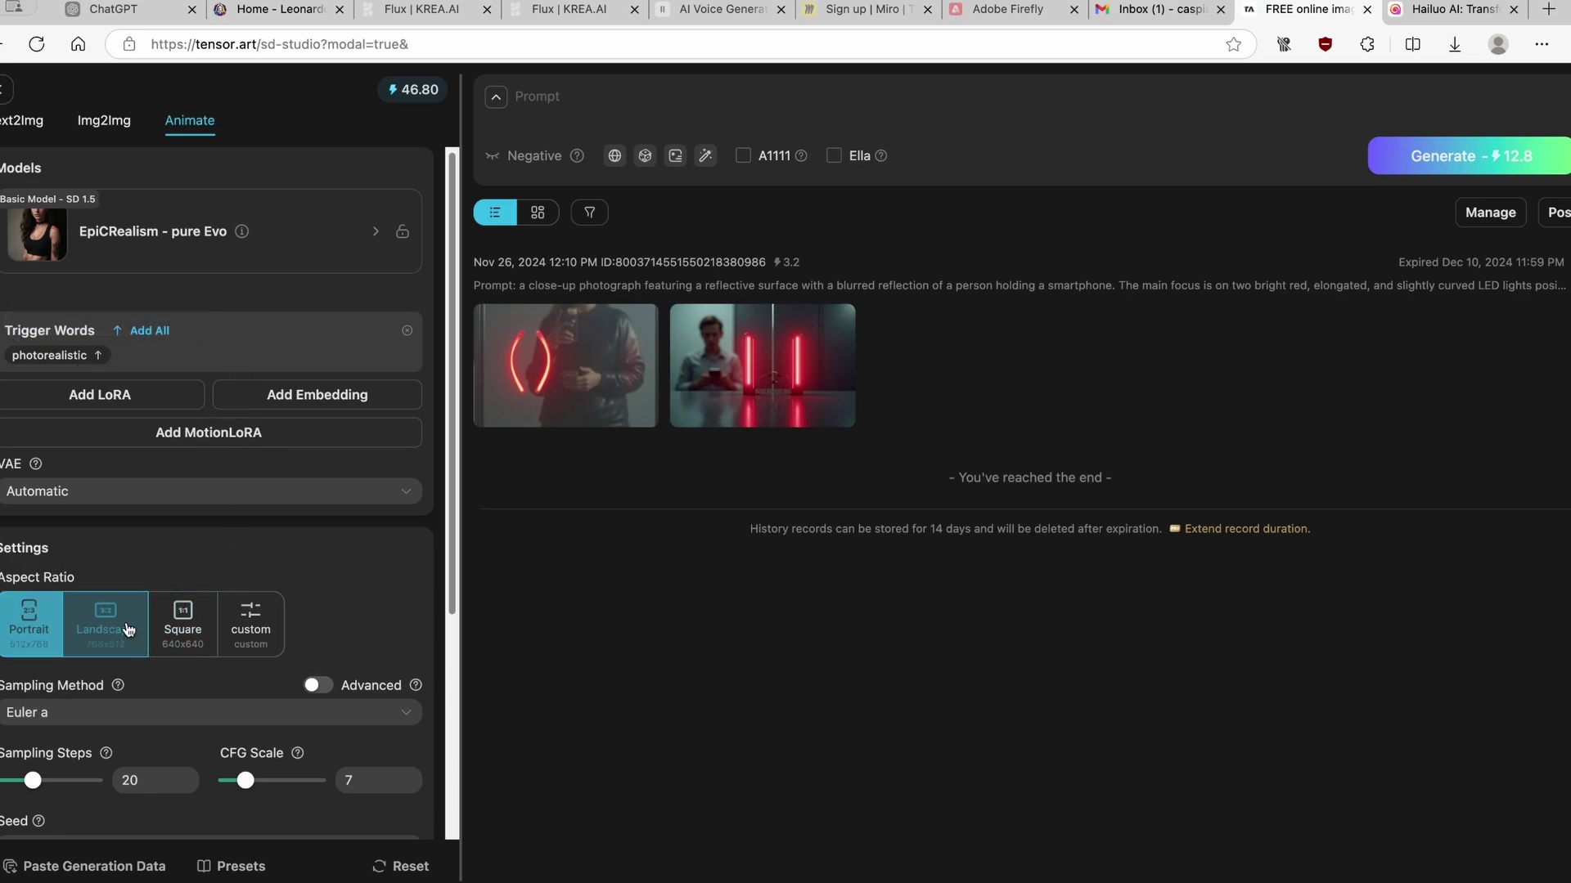
pyautogui.scroll(-5, 146, 560)
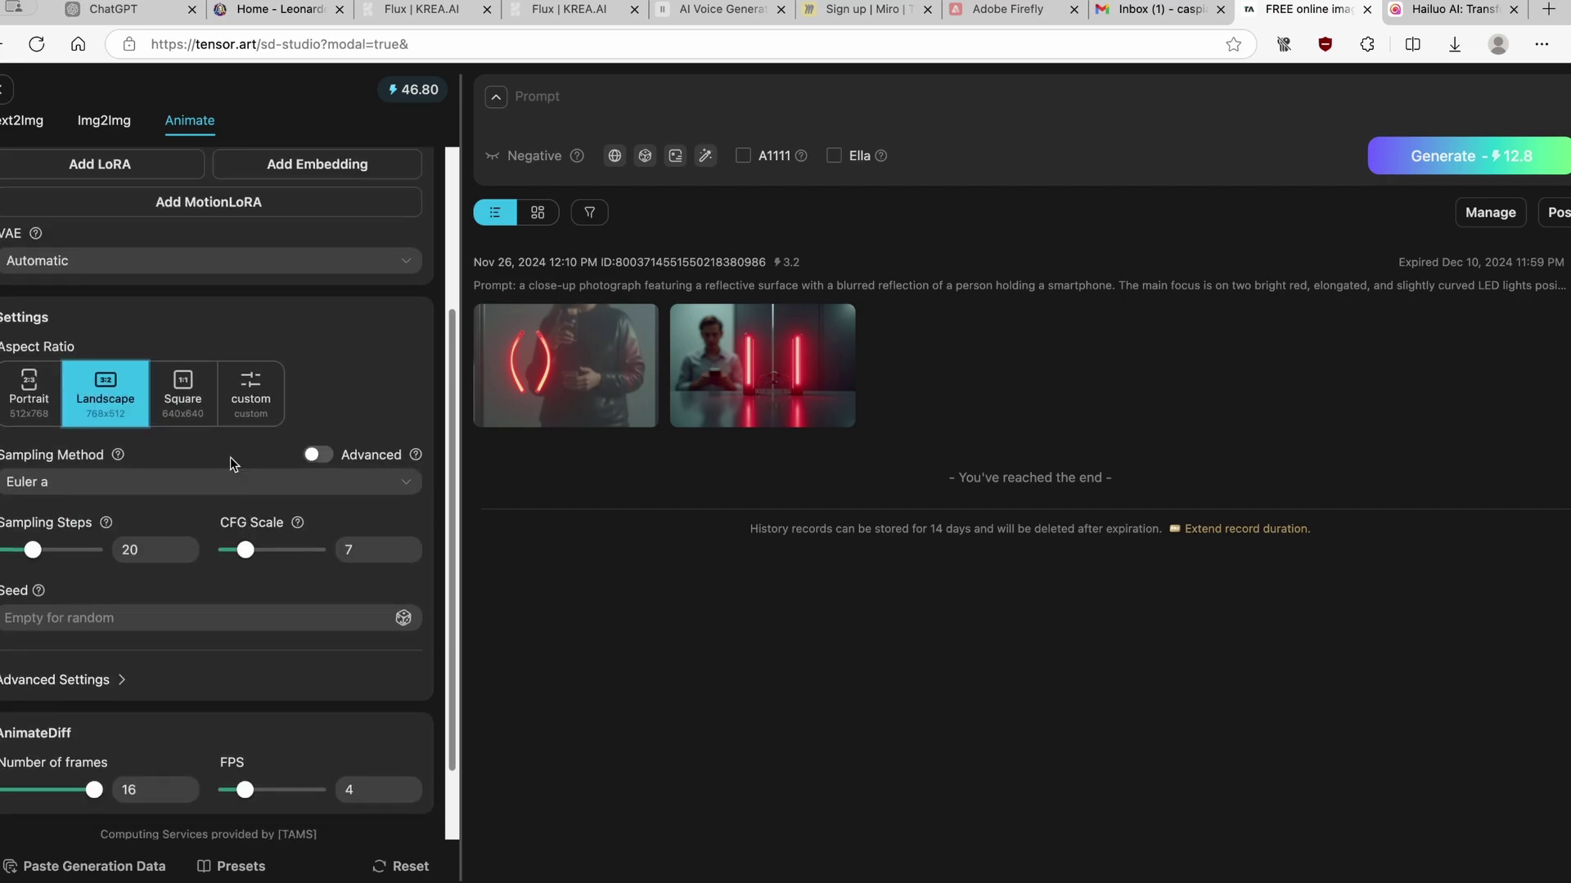
pyautogui.scroll(4, 276, 606)
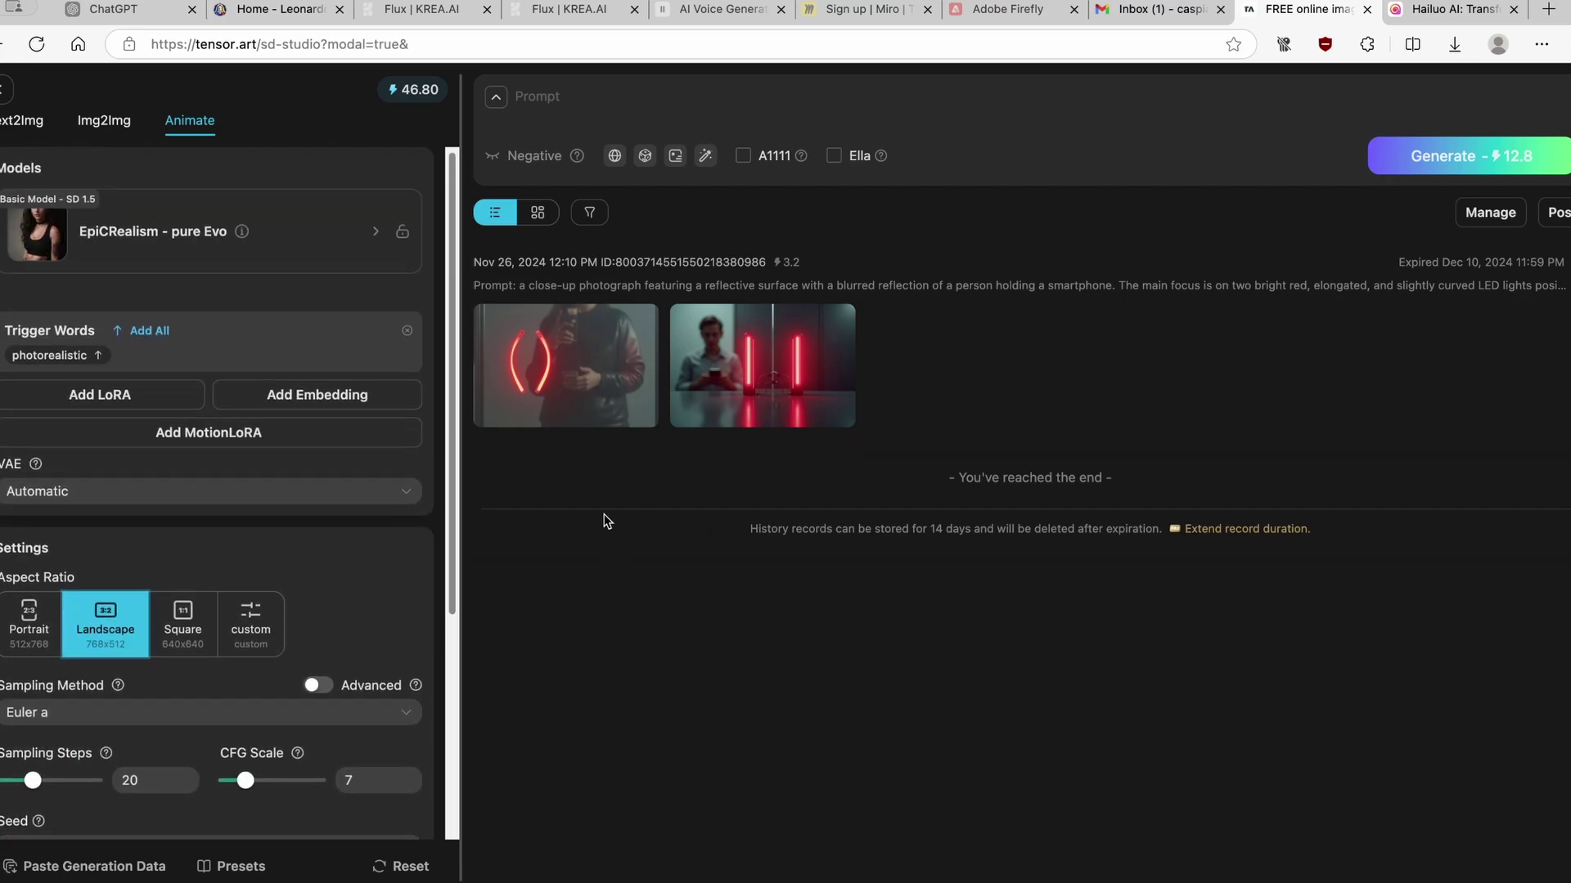
pyautogui.moveTo(756, 360)
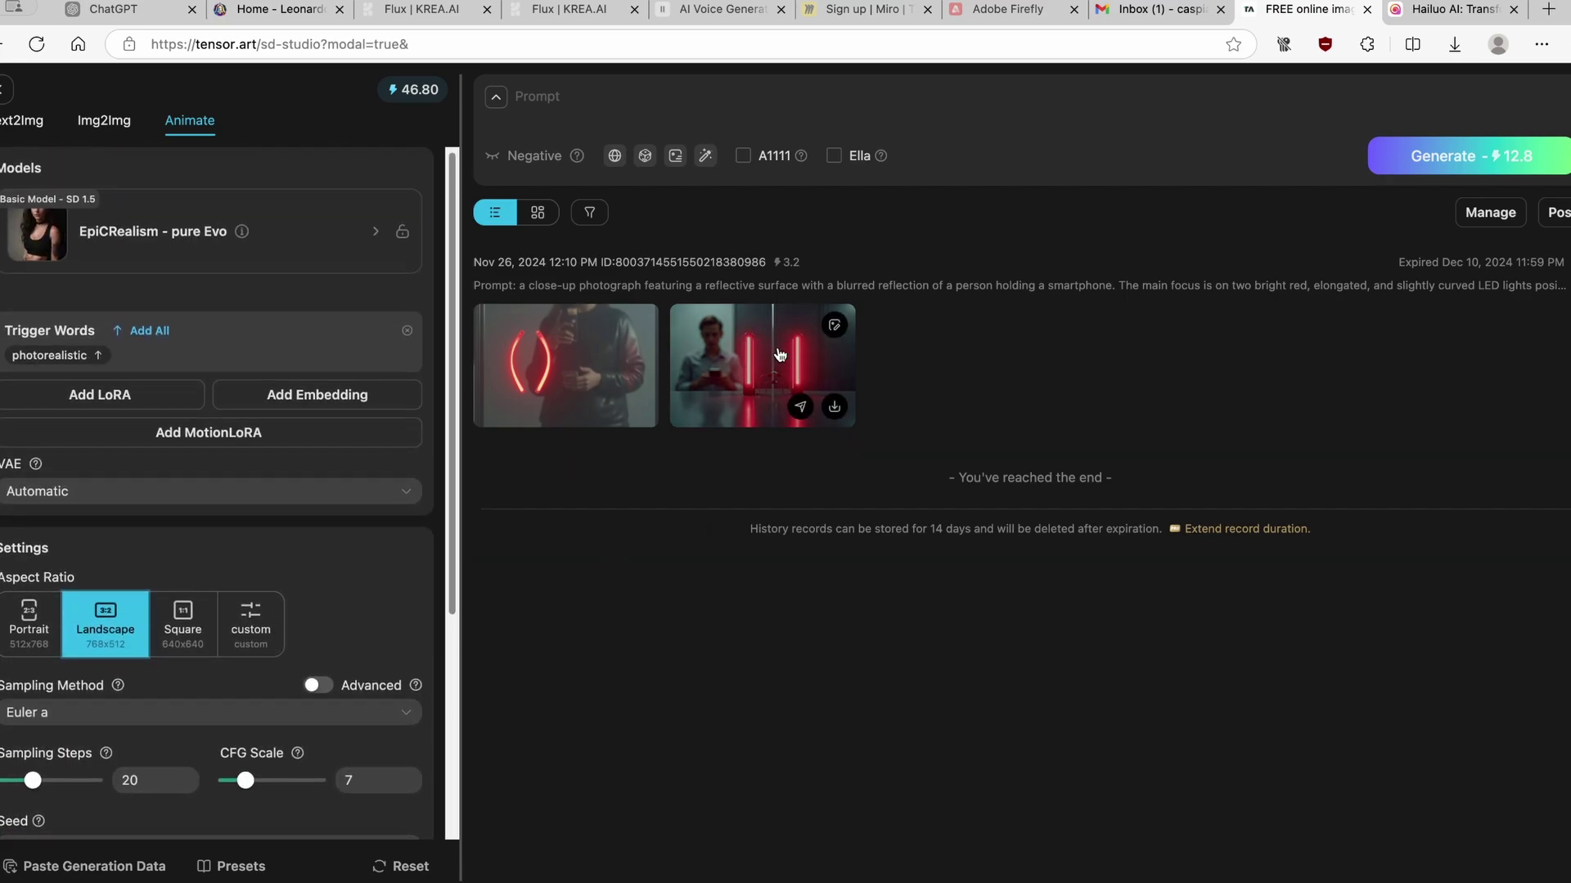
pyautogui.click(628, 98)
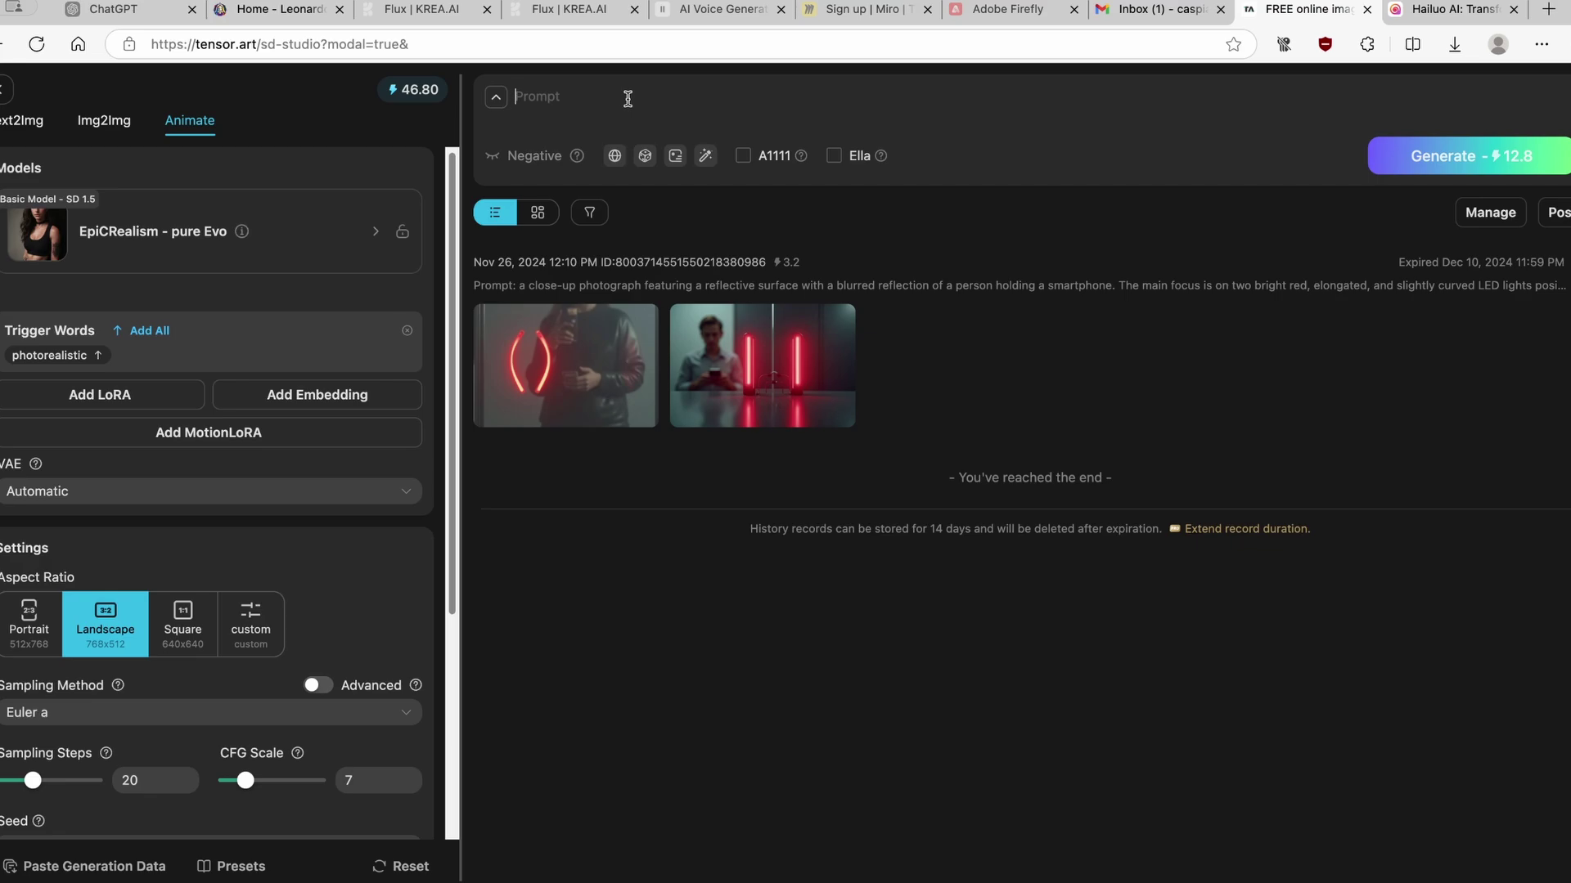
# Step: Paste the red LED reflection prompt and queue the animation, leaving 34.00 credits
pyautogui.write('a close-up photograph featuring a reflective surface with a blurred reflection of a person holding a smartphone. The main focus is on two bright red, elongated, and slightly curved LED lights positioned symmetrically, resembling a pair of glowing lines. The lights are vivid against the muted, metallic background, creating a striking contrast. The reflection of the person is indistinct, with no clear facial features or skin color visible, emphasizing the abstract nature of the composition. The overall style is modern and minimalistic, with a focus on the interplay of light and reflection.')
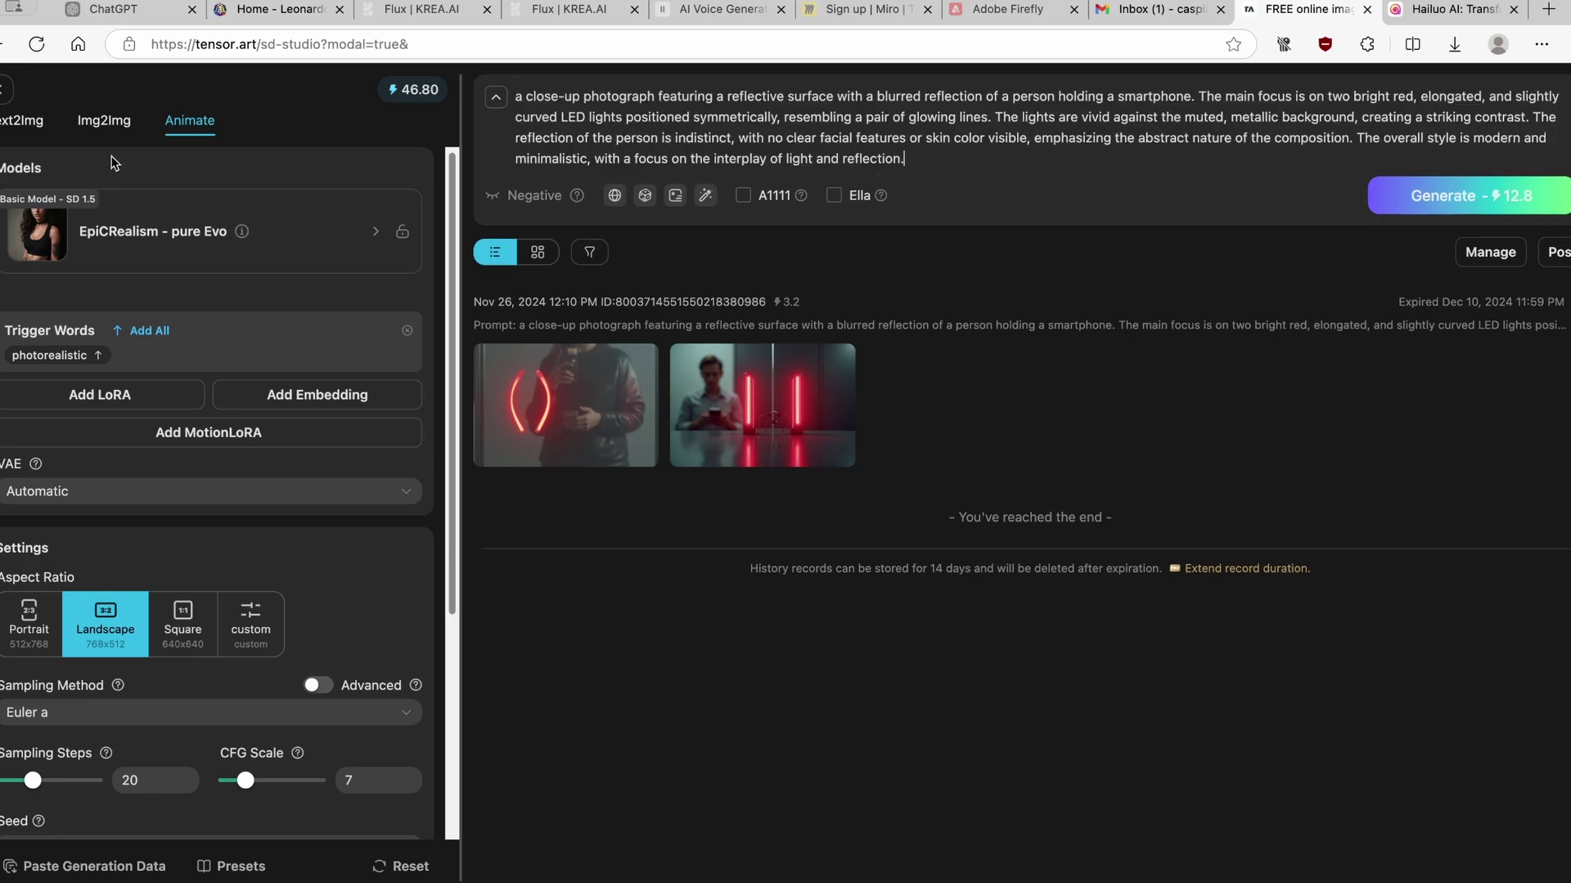
pyautogui.click(23, 123)
pyautogui.click(201, 123)
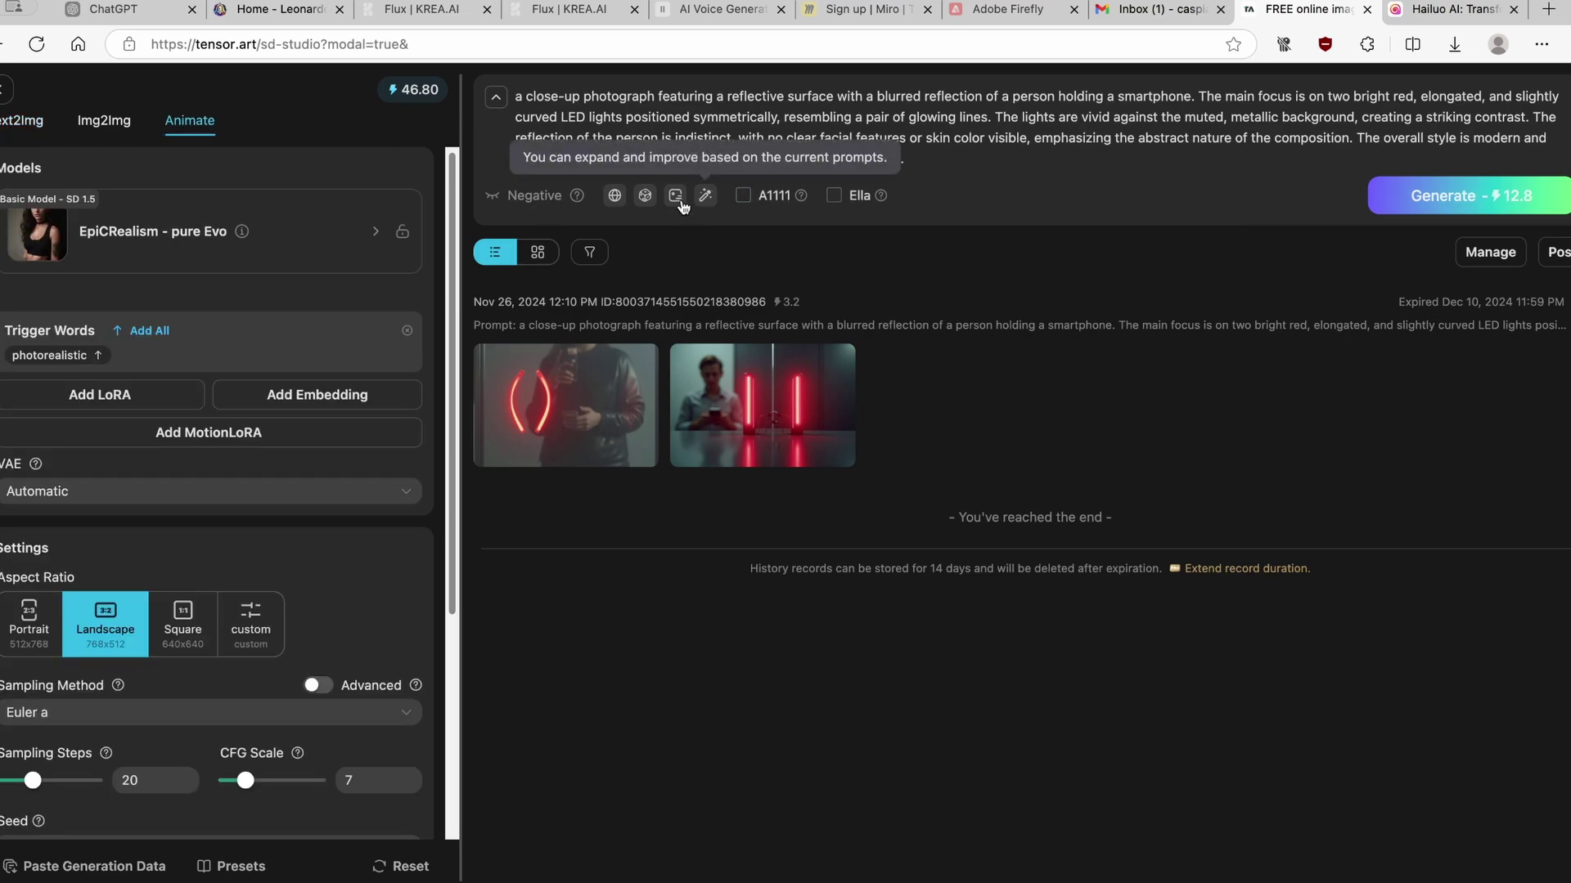
pyautogui.scroll(-4, 374, 379)
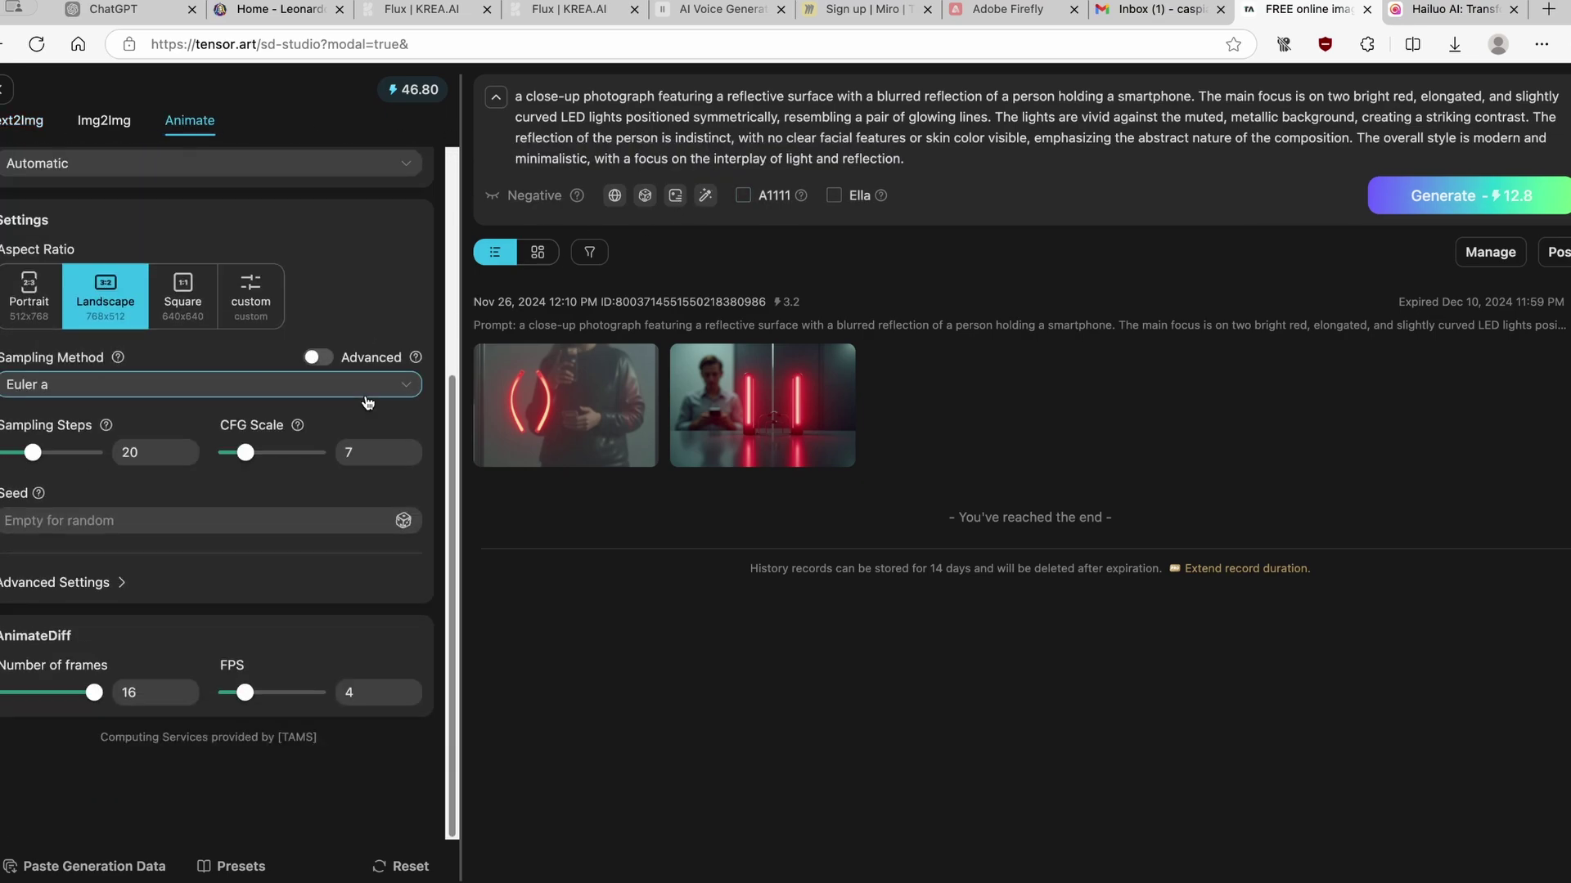
pyautogui.scroll(2, 356, 455)
pyautogui.scroll(2, 357, 455)
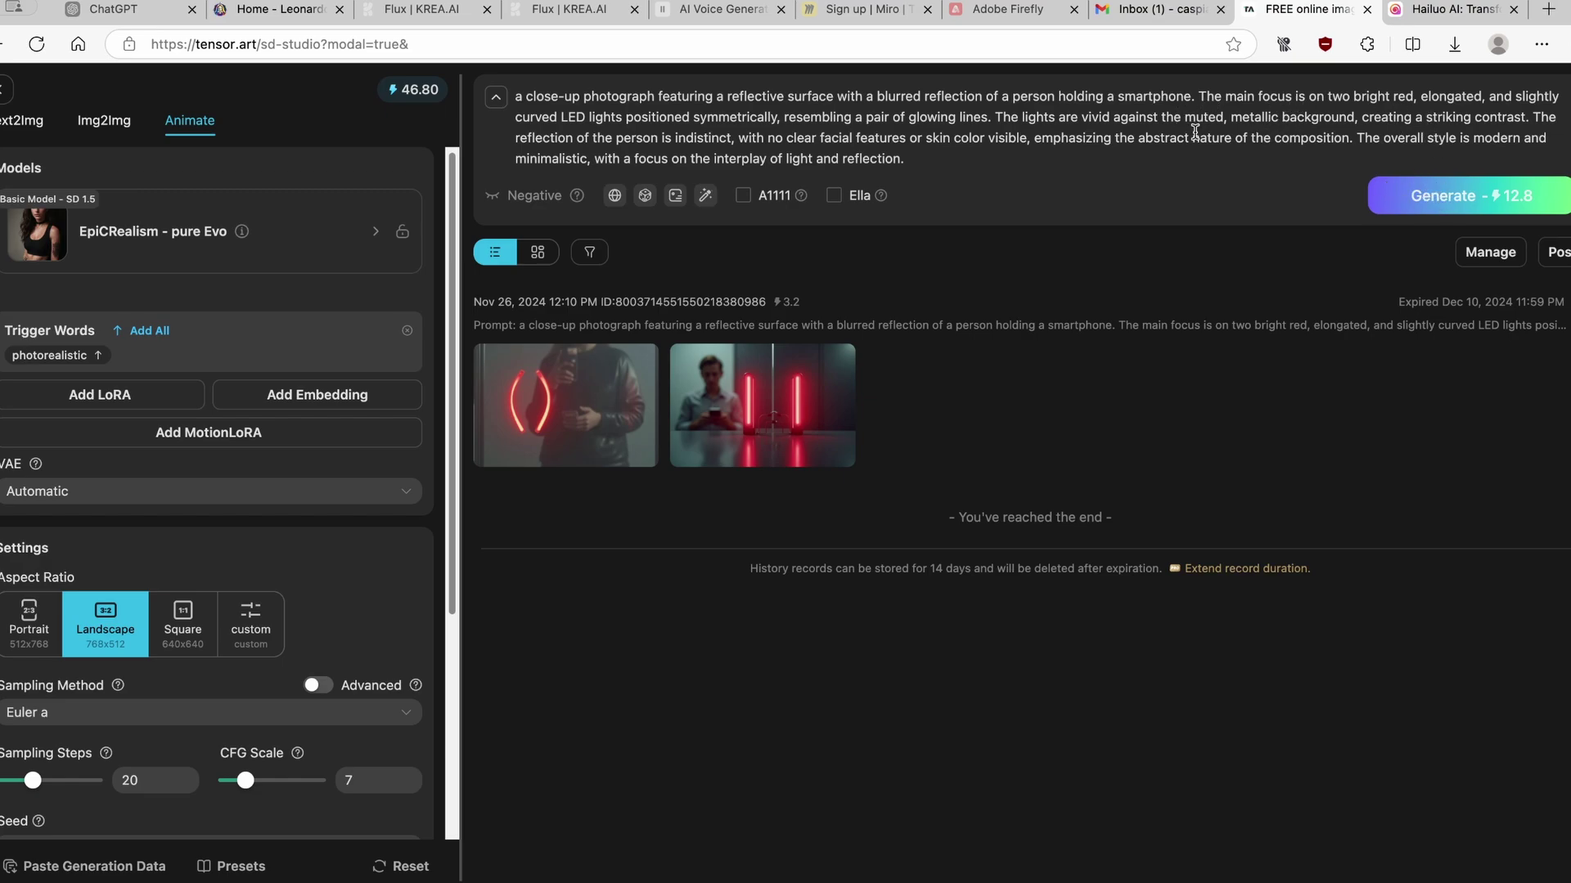
pyautogui.click(1452, 201)
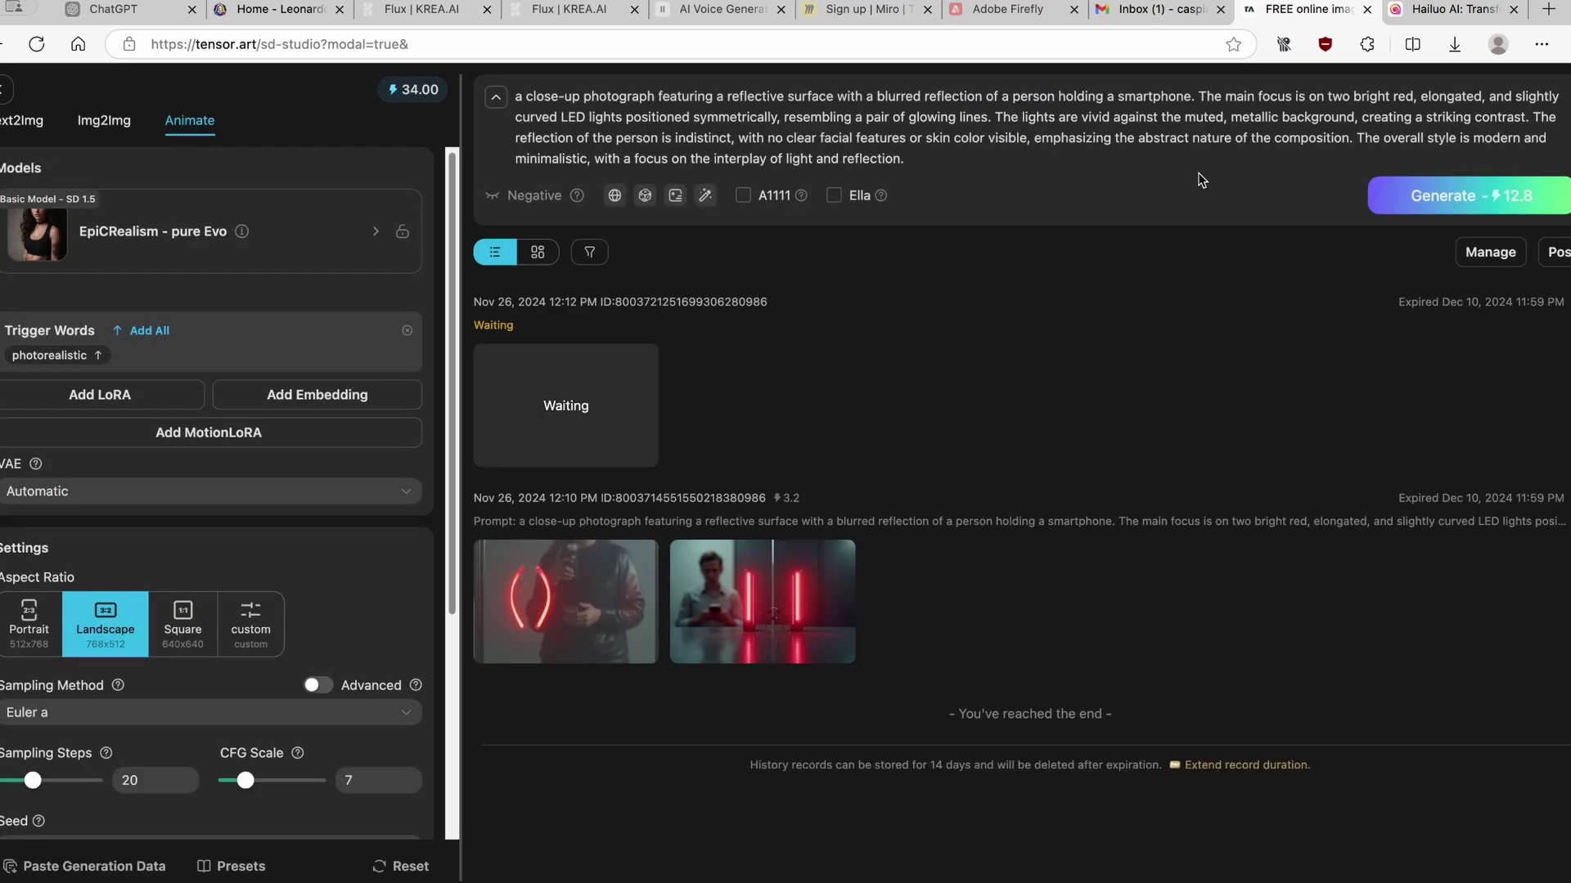
# Step: In Hailuo AI Text to Video, paste the reflective-surface prompt and generate a 30-credit clip
pyautogui.click(1433, 18)
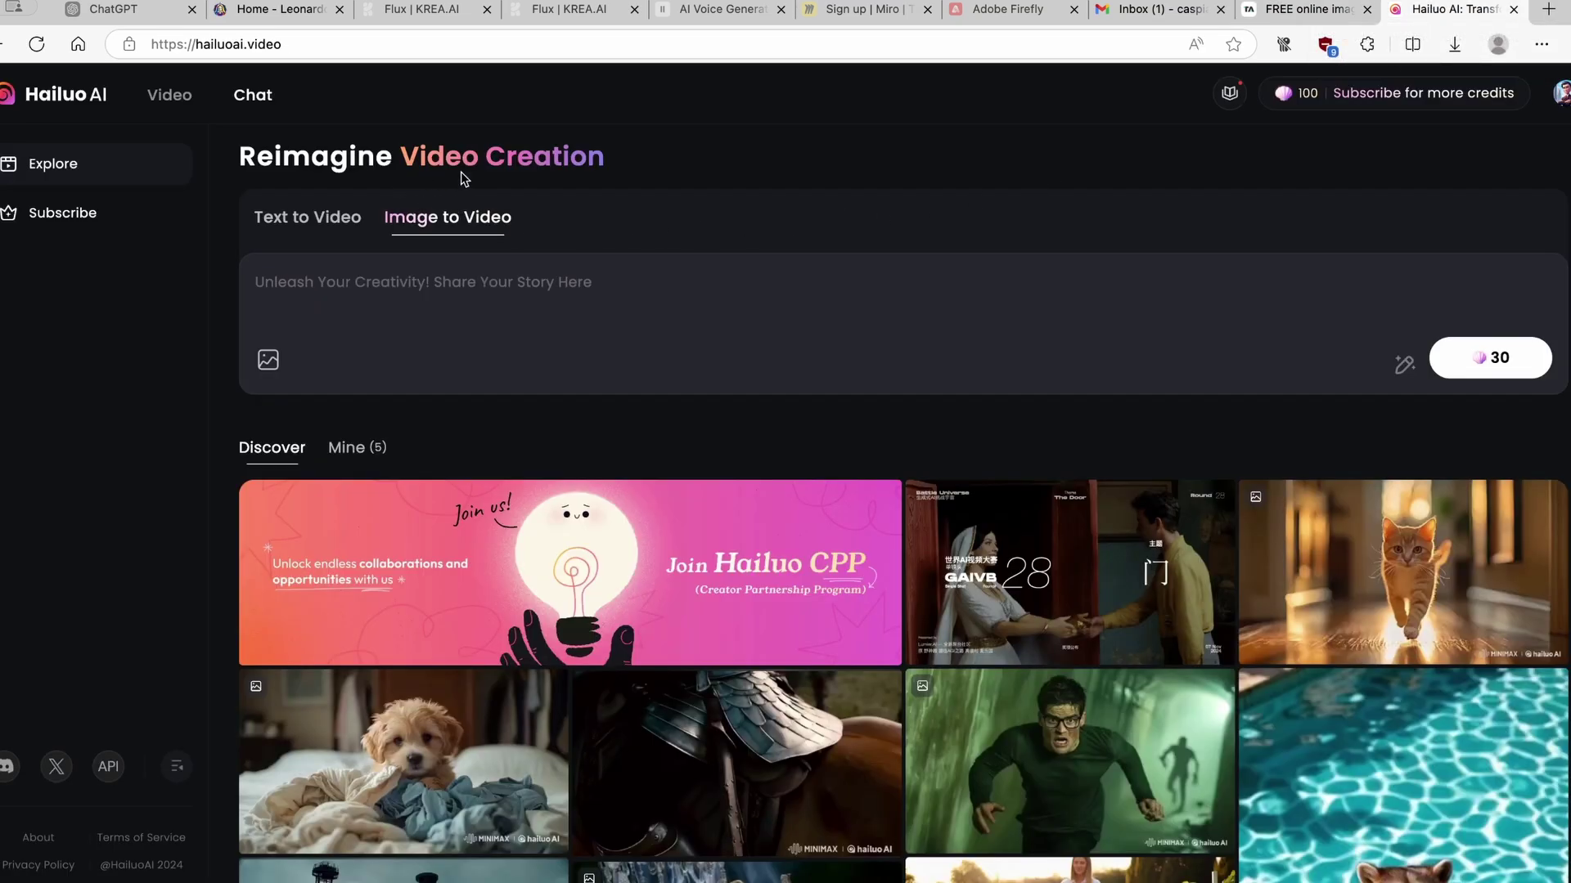
pyautogui.click(337, 219)
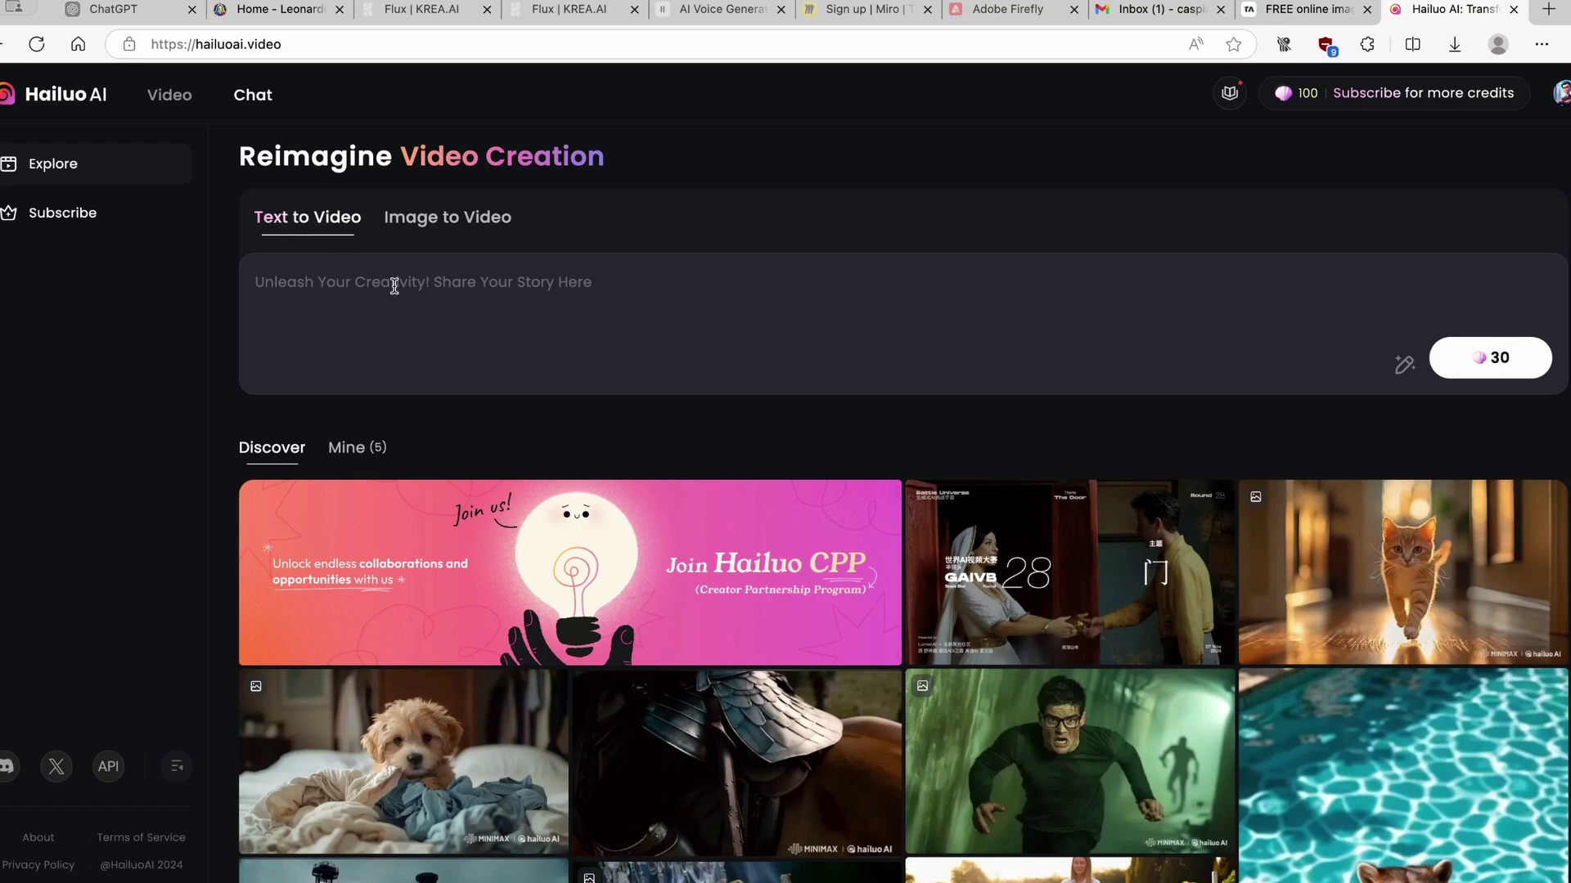
pyautogui.write('a close-up photograph featuring a reflective surface with a blurred reflection of a person holding a smartphone. The main focus is on two bright red, elongated, and slightly curved LED lights positioned symmetrically, resembling a pair of glowing lines. The lights are vivid against the muted, metallic background, creating a striking contrast. The reflection of the person is indistinct, with no clear facial features or skin color visible, emphasizing the abstract nature of the composition. The overall style is modern and minimalistic, with a focus on the interplay of light and reflection.')
pyautogui.moveTo(488, 370); pyautogui.dragTo(303, 264)
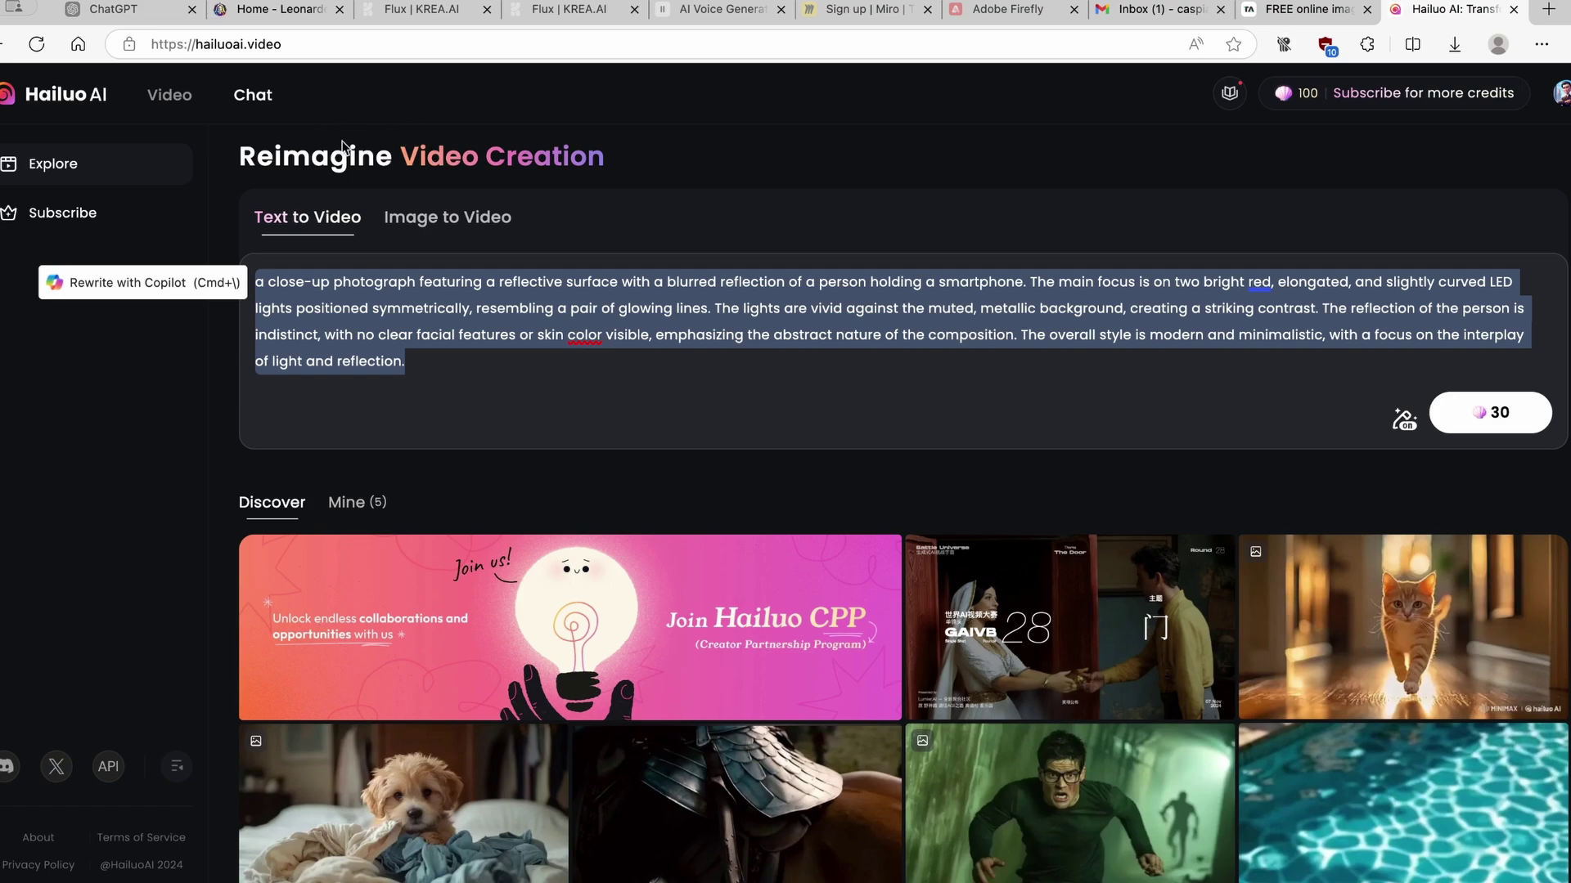
pyautogui.click(358, 42)
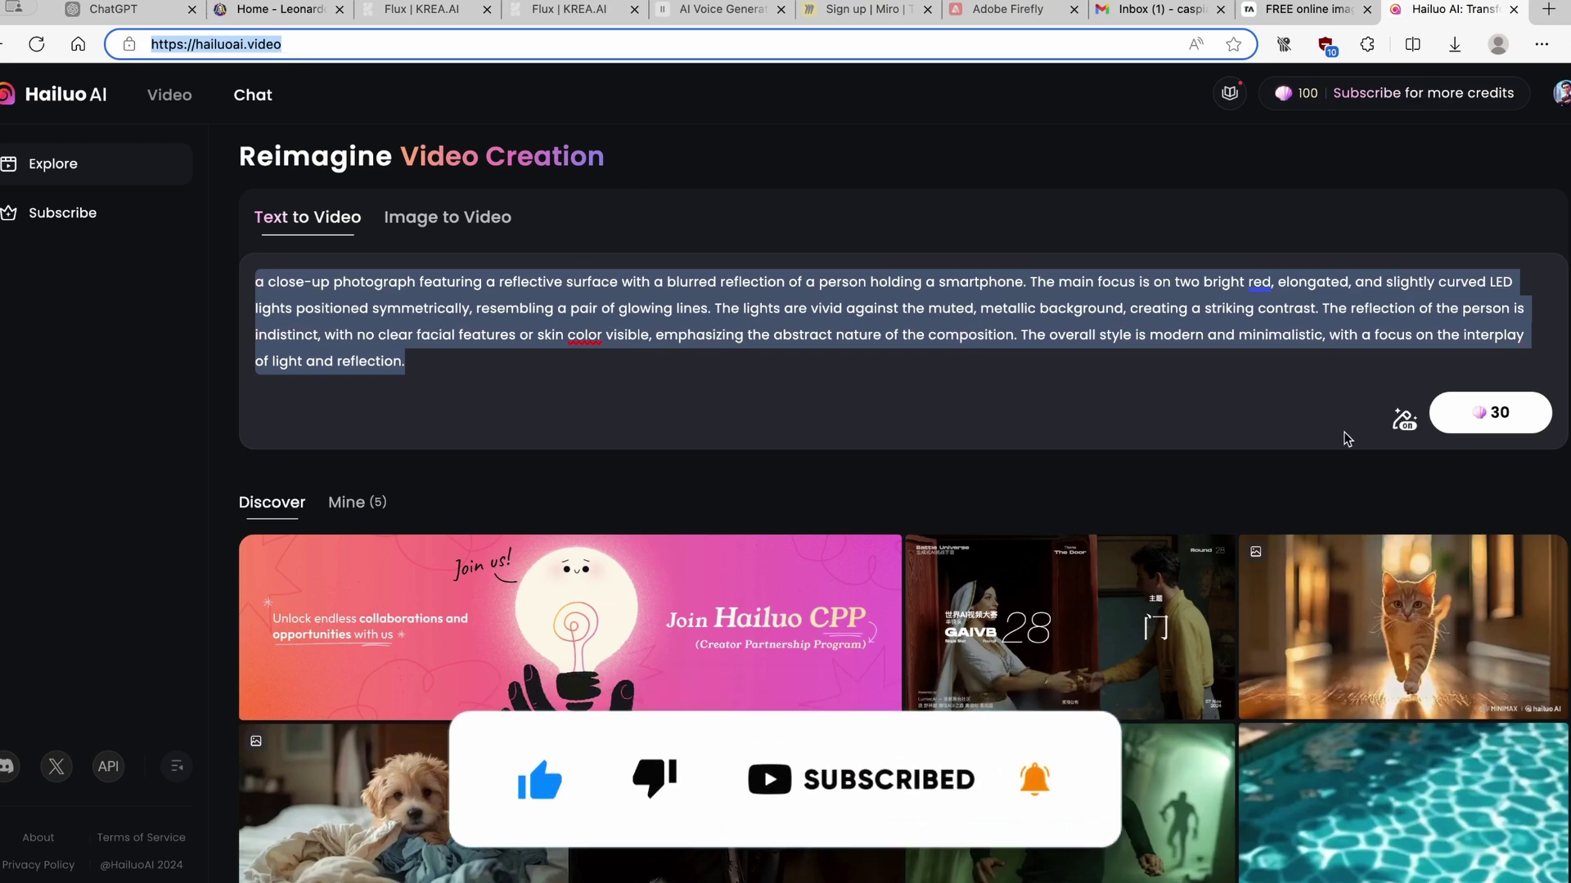
pyautogui.click(1501, 423)
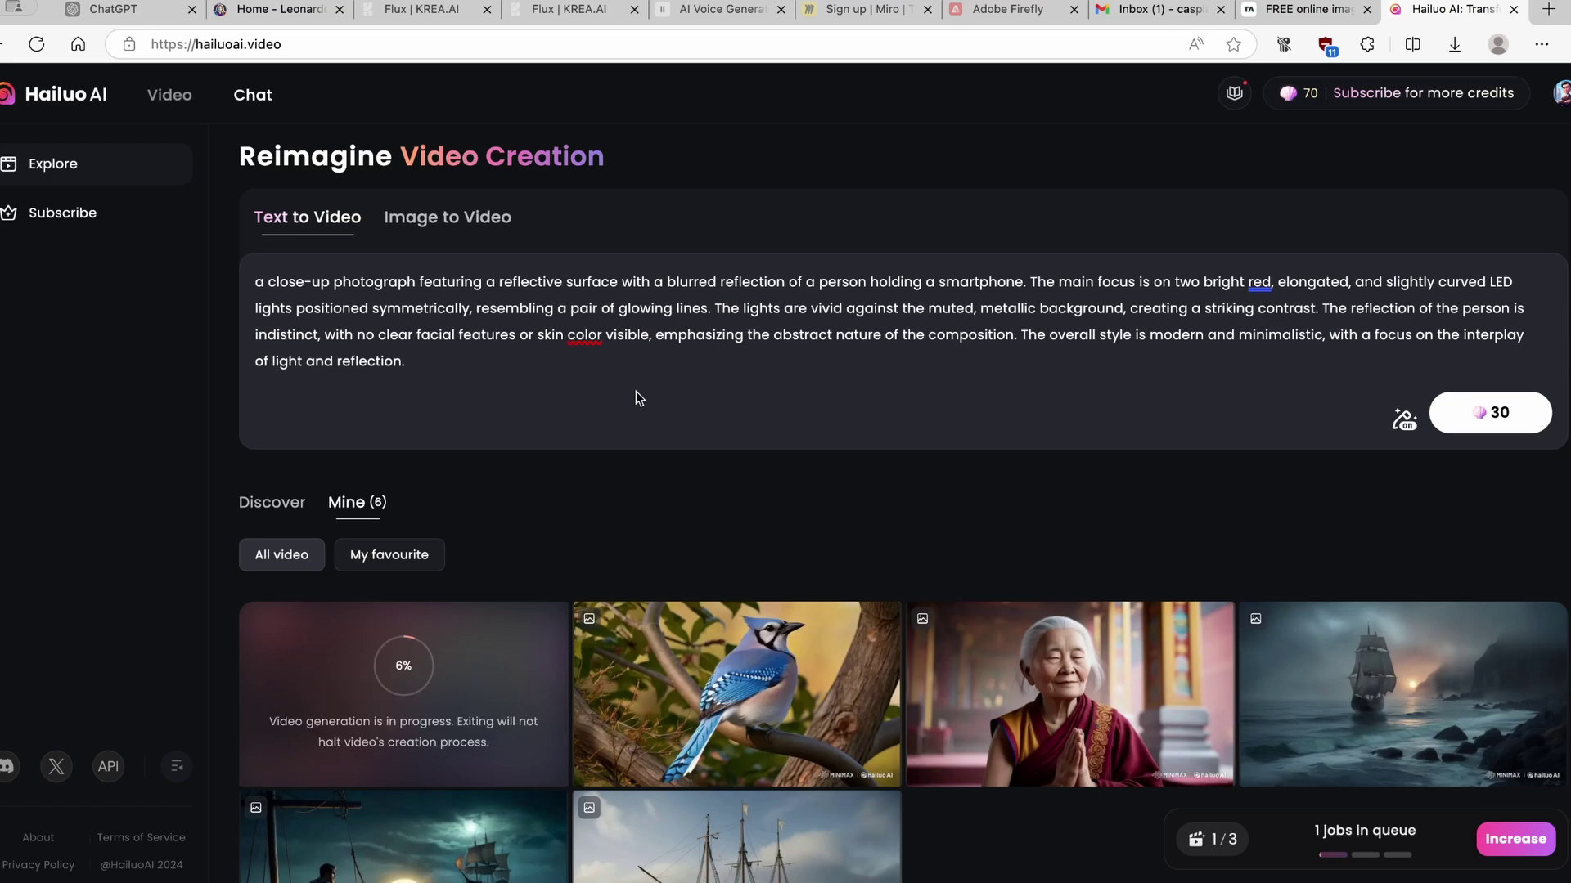
# Step: Check Hailuo AI's progress, then return to Tensor.Art's finished EpiCRealism animation
pyautogui.click(1307, 10)
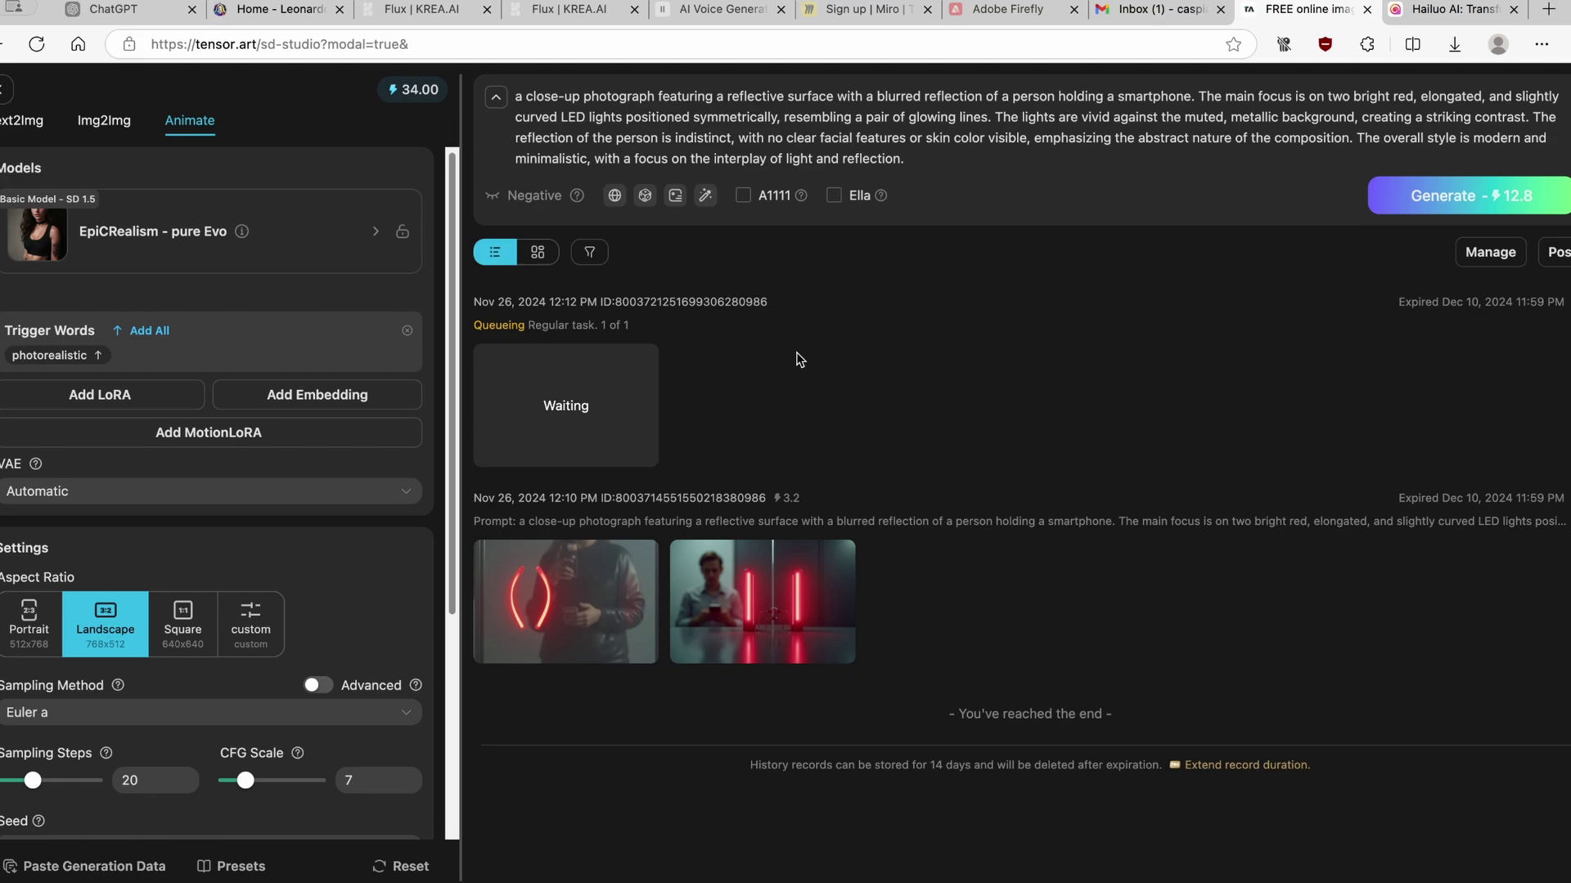
pyautogui.hotkey('ctrl', 'Tab')
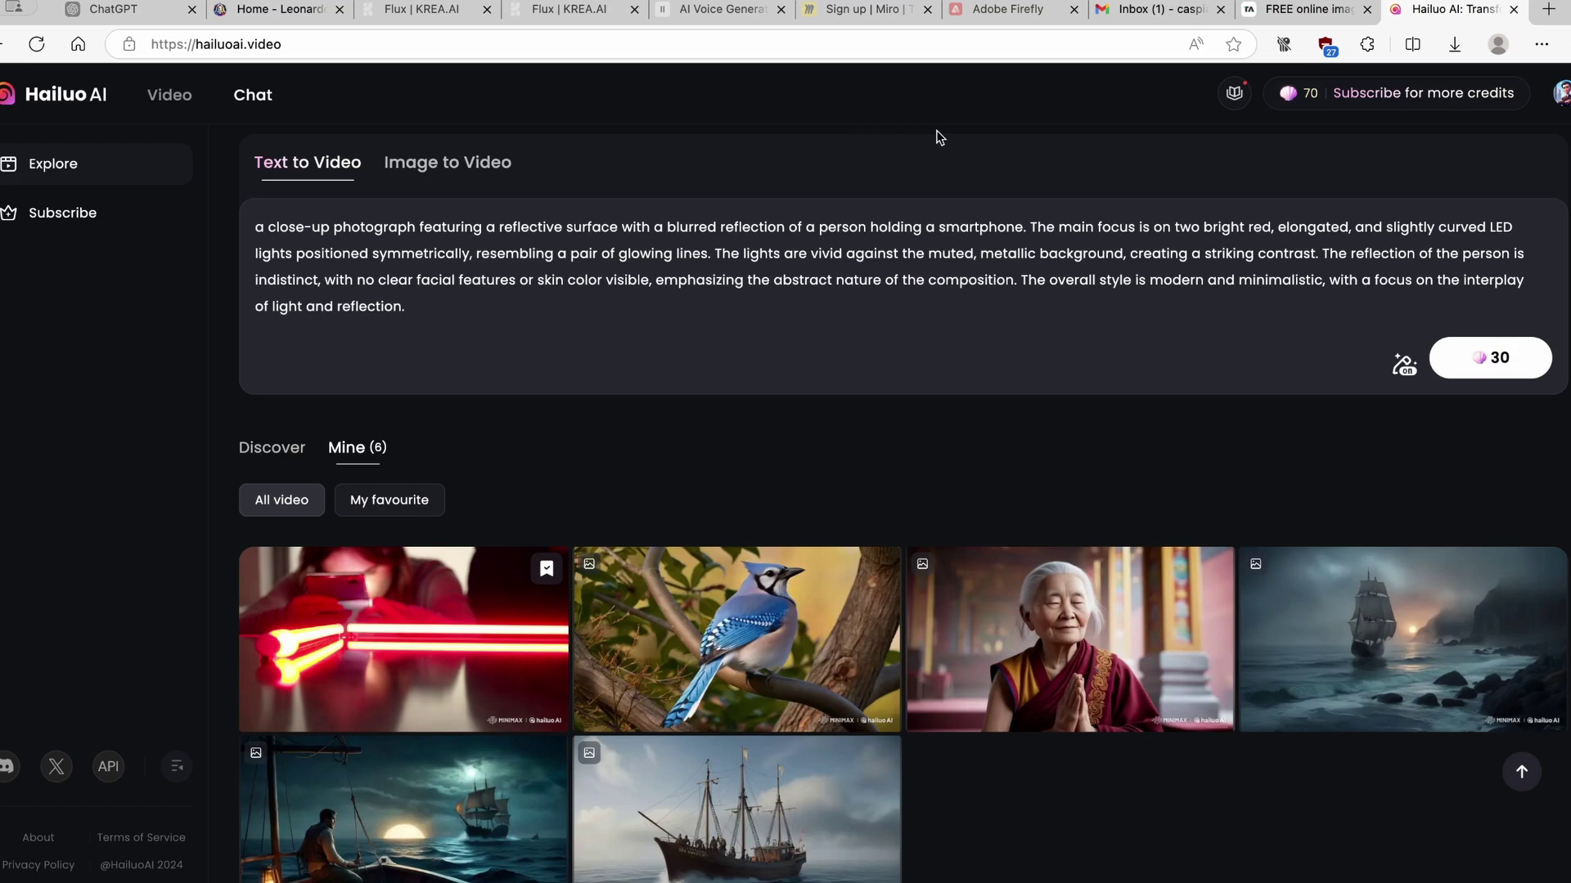
pyautogui.click(1308, 10)
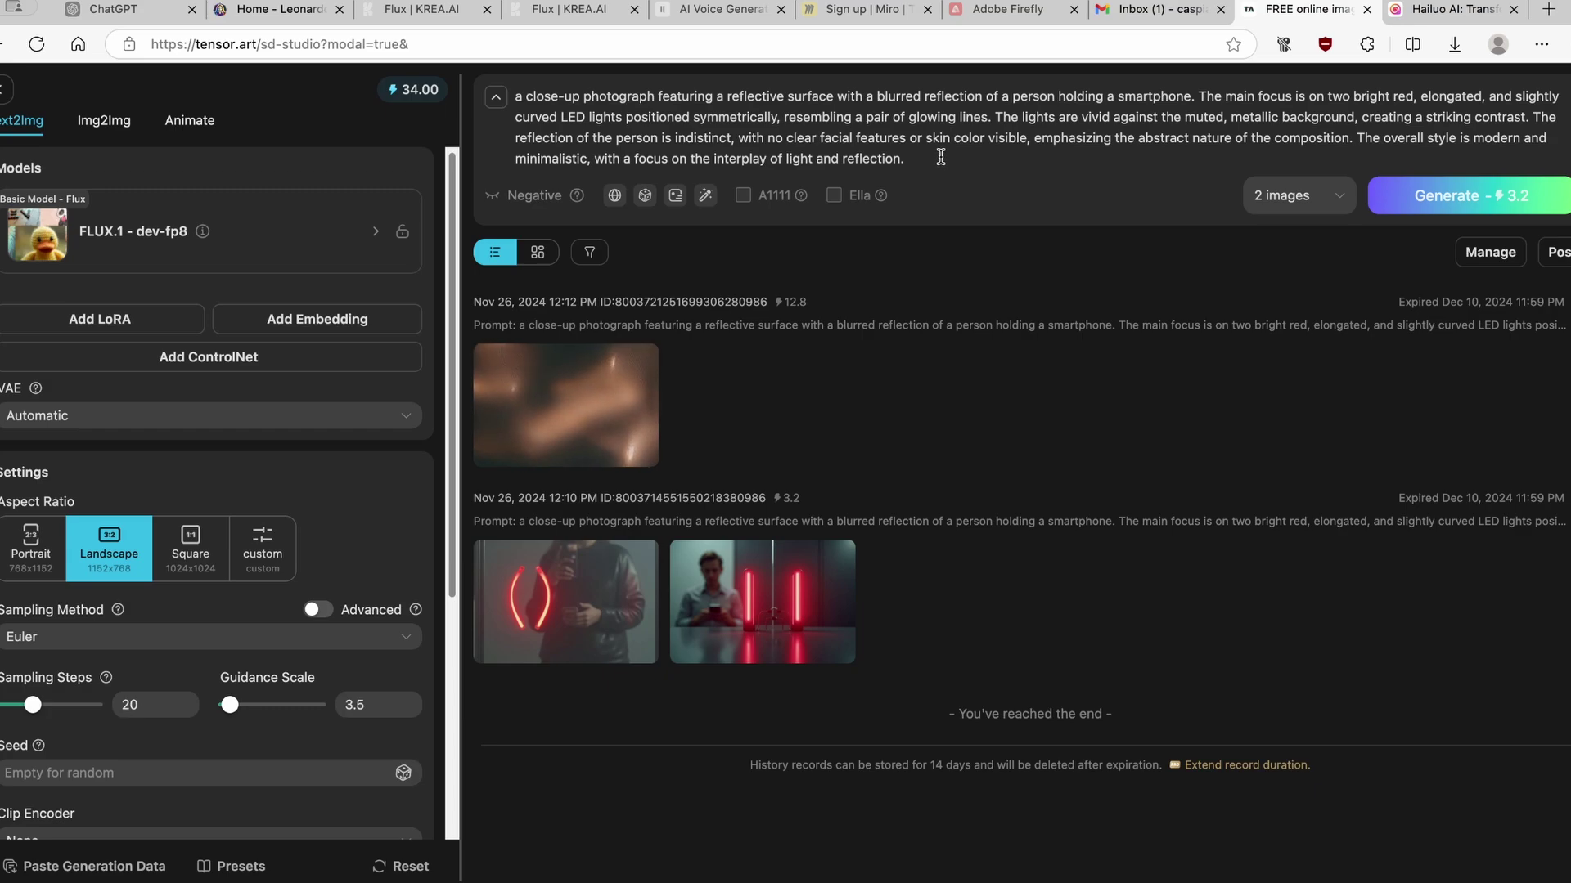
# Step: Select the whole red LED reflection prompt in the Prompt field for reuse
pyautogui.moveTo(940, 157); pyautogui.dragTo(513, 94)
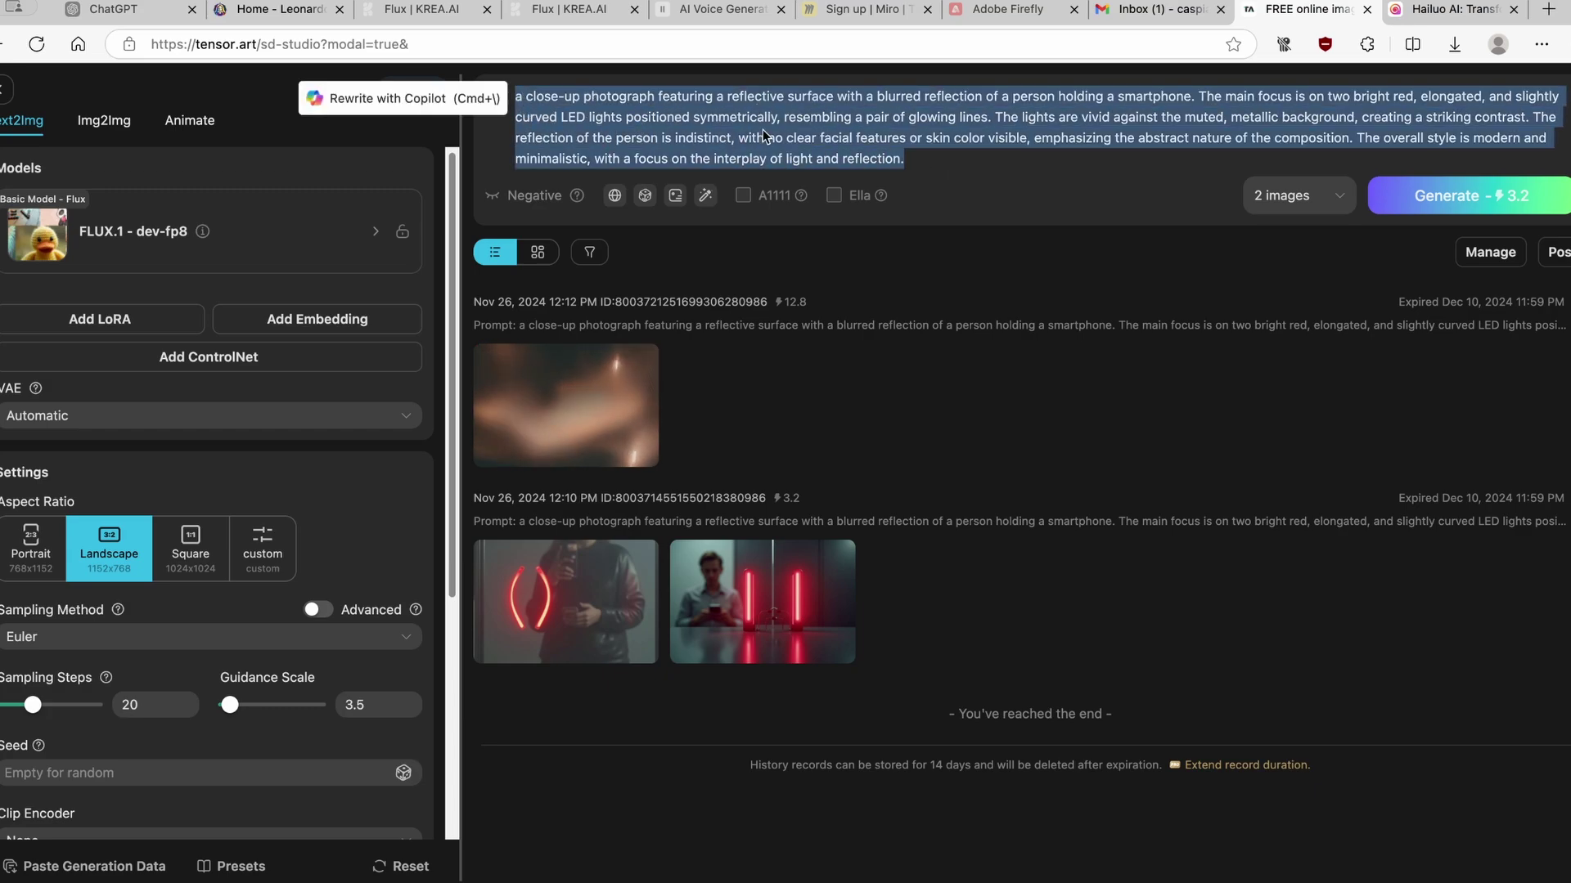